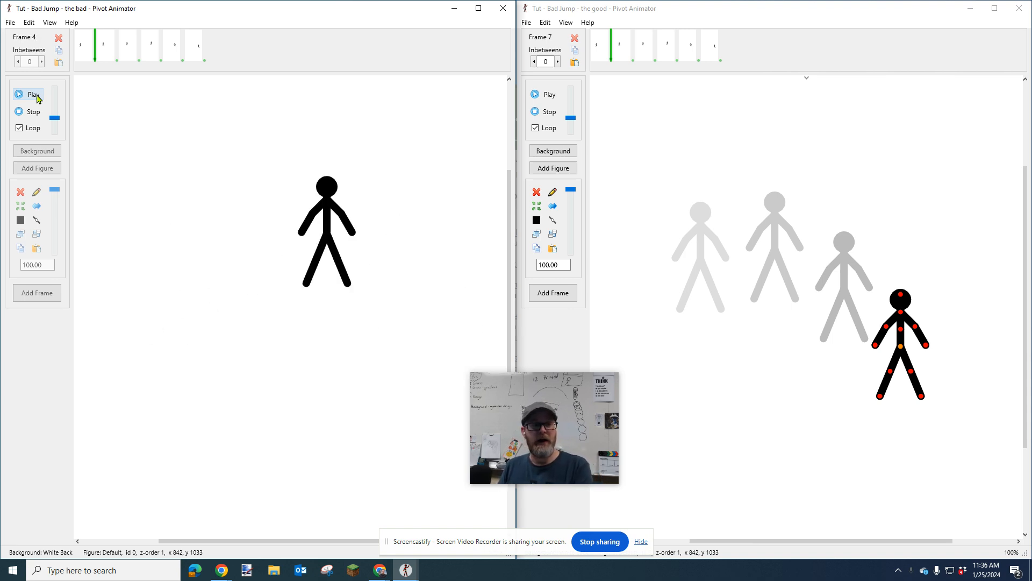
Stop the playback in the first animation and delete frames 2 through 6, keeping only the starting pose
left_click(32, 111)
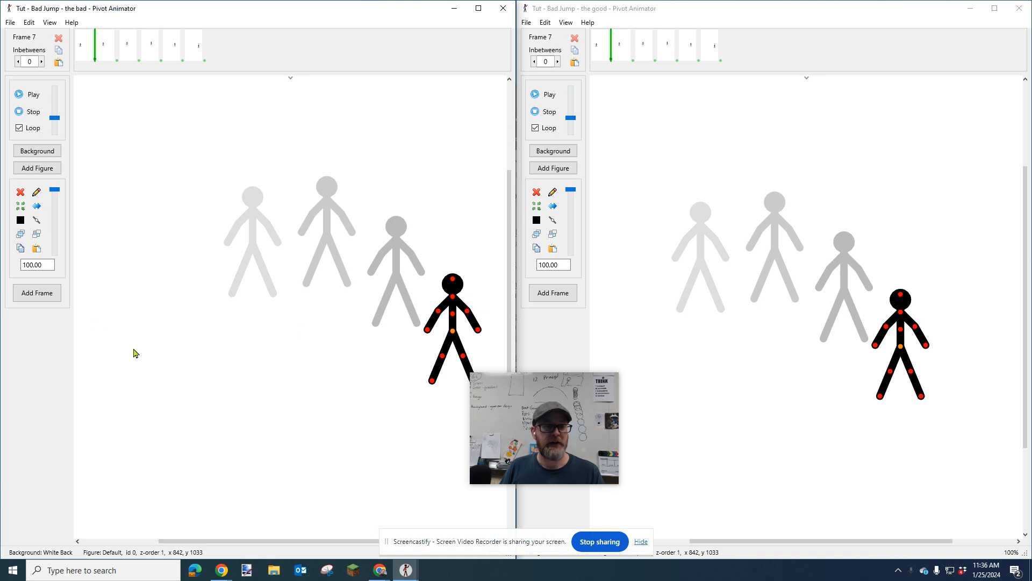
left_click(195, 56)
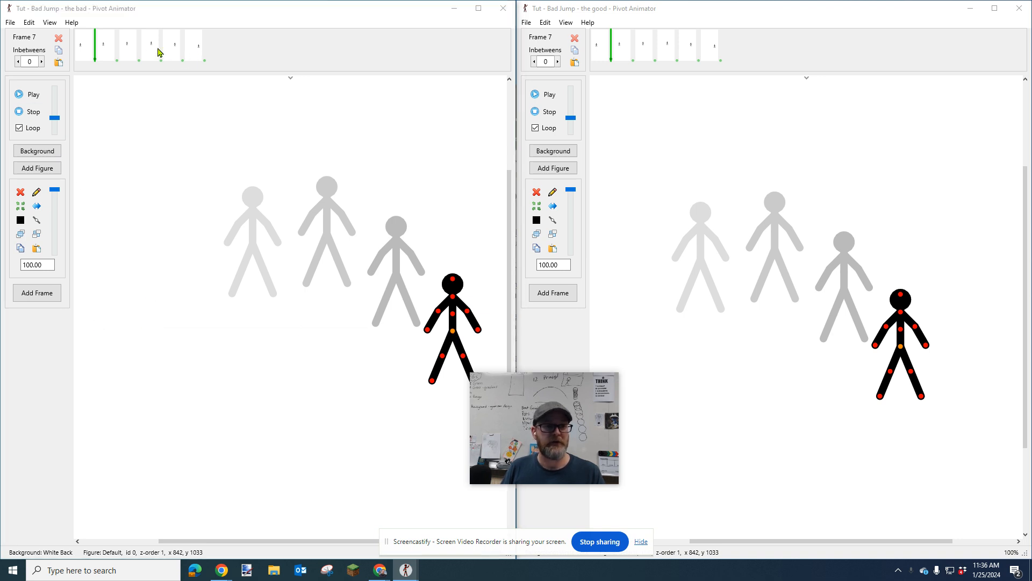
left_click(294, 309)
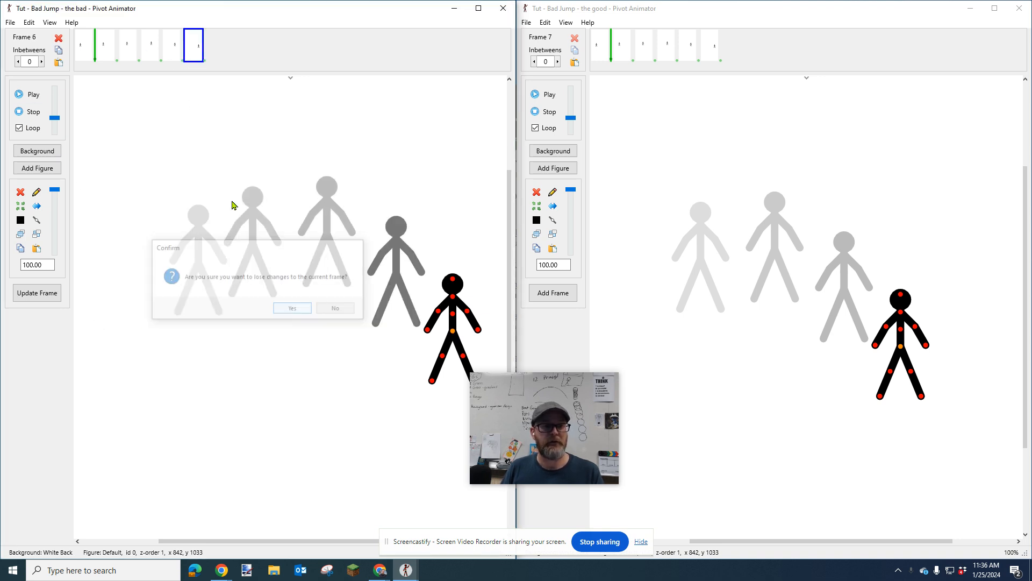
left_click(100, 56, "shift")
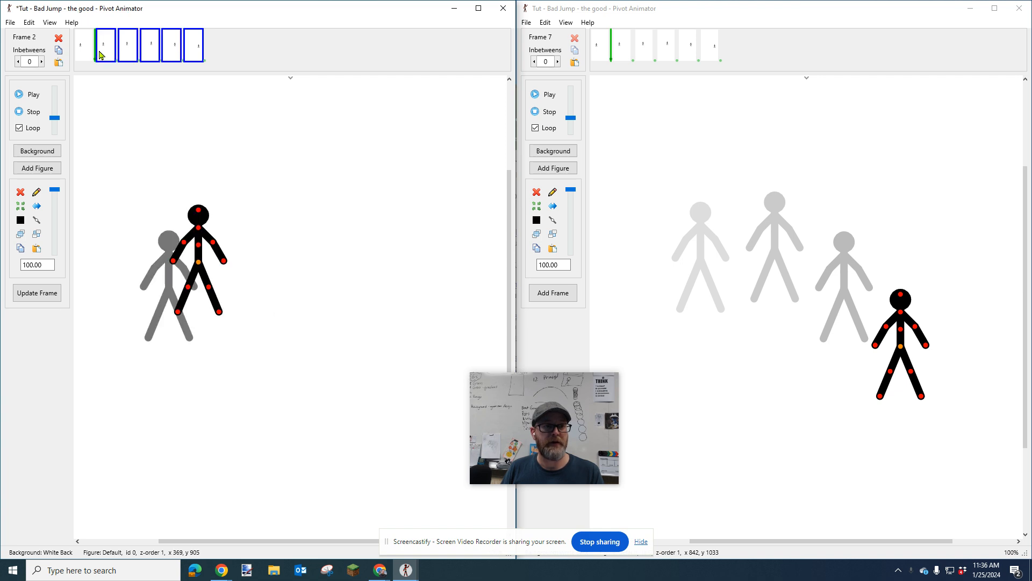
left_click(59, 38)
left_click(278, 307)
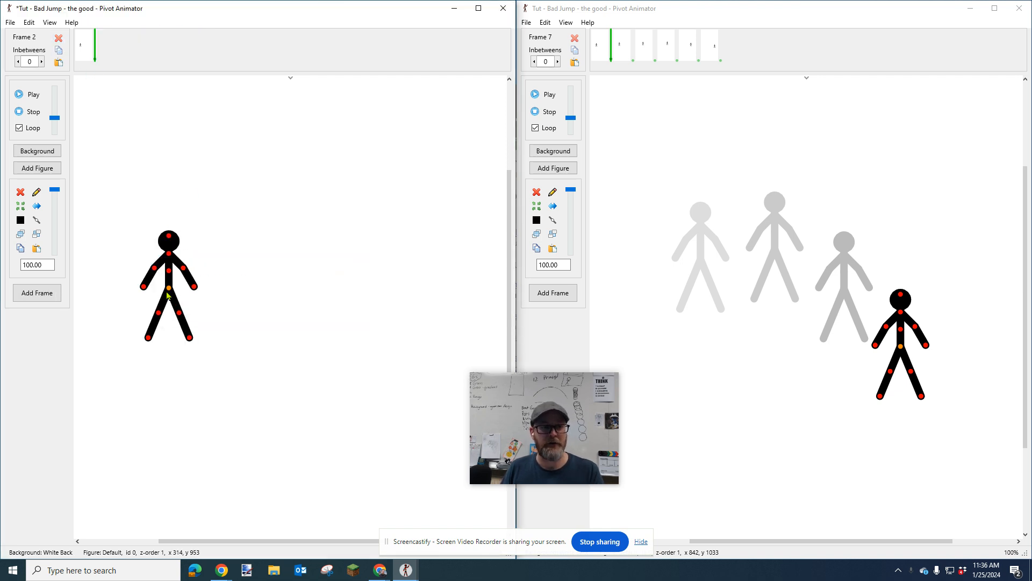
Rebuild the jump with six added frames, moving the figure along a rising and falling arc with widely uneven spacing, and play it back
left_click(37, 293)
left_click_drag(169, 289, 178, 278)
left_click(37, 293)
left_click_drag(178, 278, 211, 246)
left_click(37, 293)
left_click_drag(210, 245, 277, 220)
left_click(37, 293)
left_click_drag(434, 366, 434, 308)
left_click(29, 98)
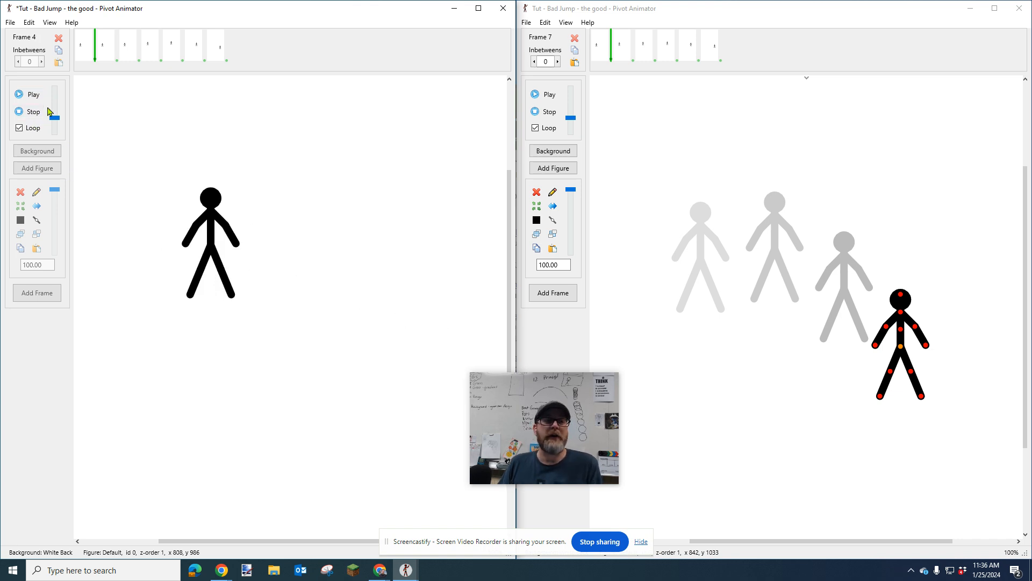
left_click(24, 111)
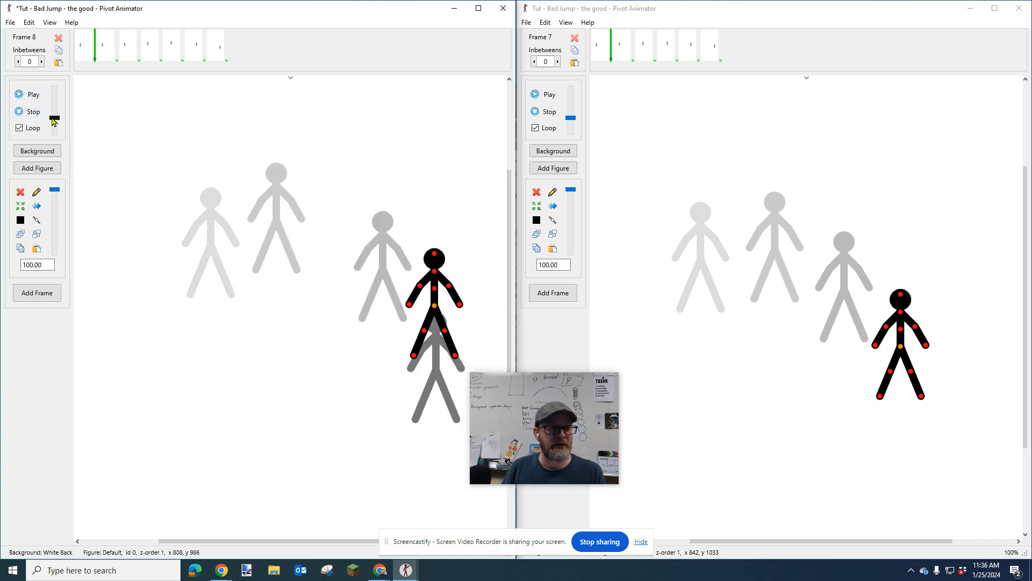
Adjust the play speed in the animation options and check the onion skin preference
left_click(54, 120)
left_click(30, 22)
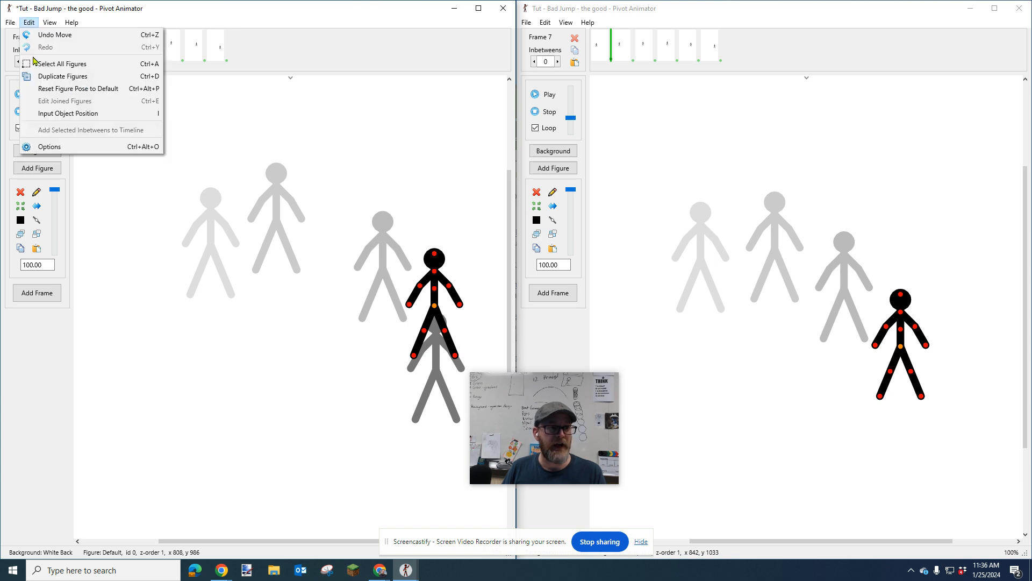
left_click(64, 146)
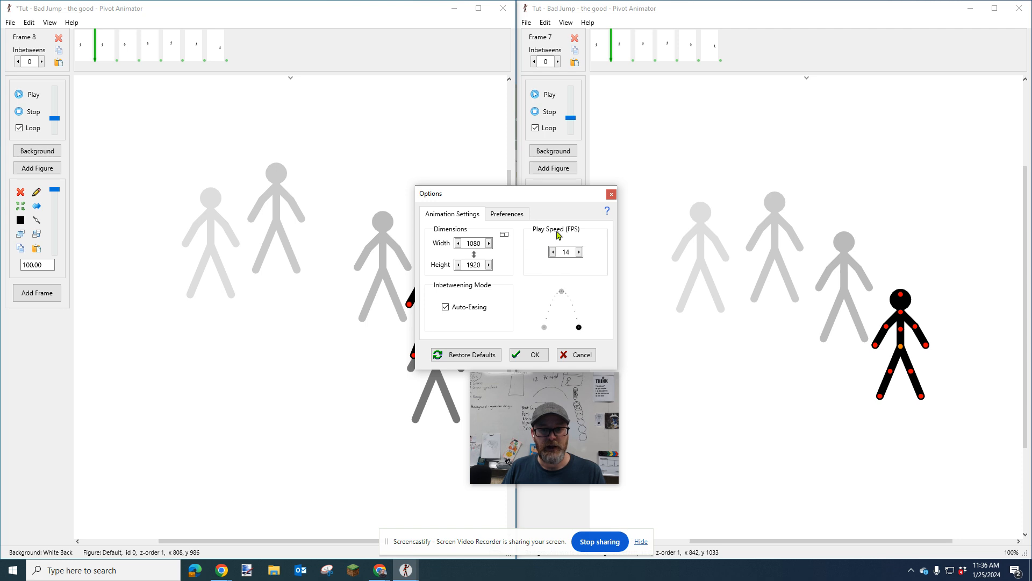
left_click(579, 252)
left_click(507, 214)
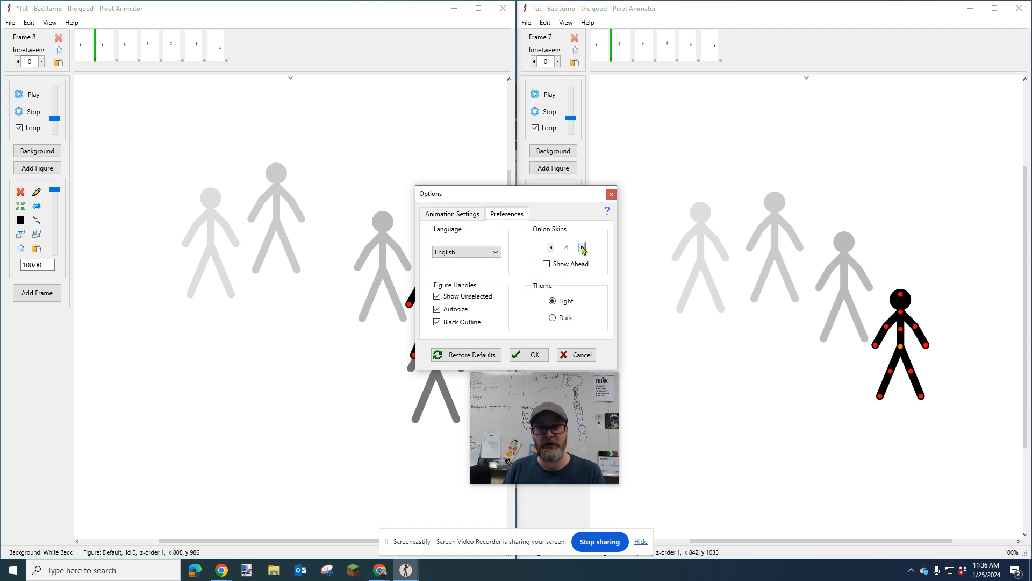
left_click(526, 357)
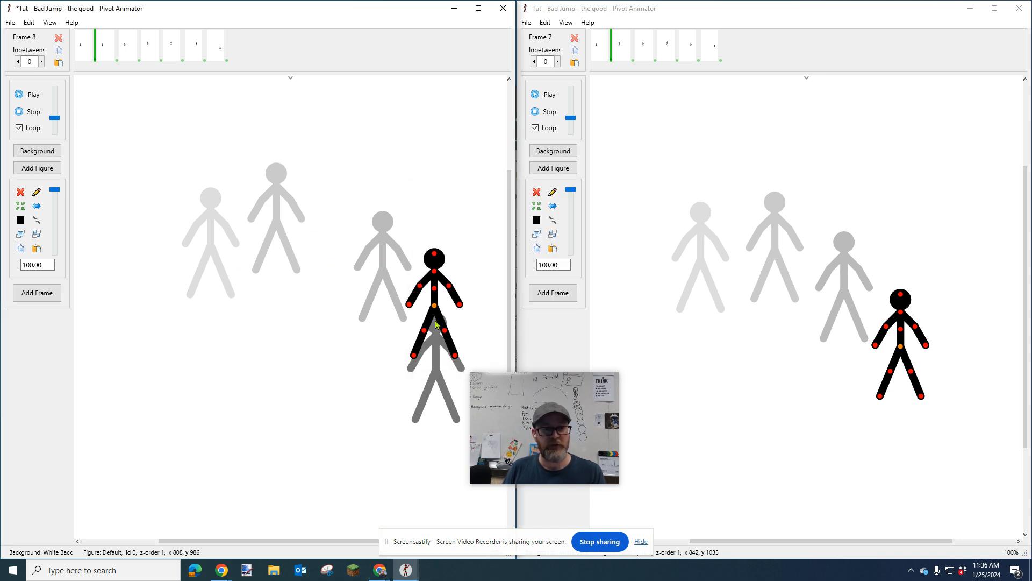
Switch to the second jump animation, play it back and stop it
left_click(721, 20)
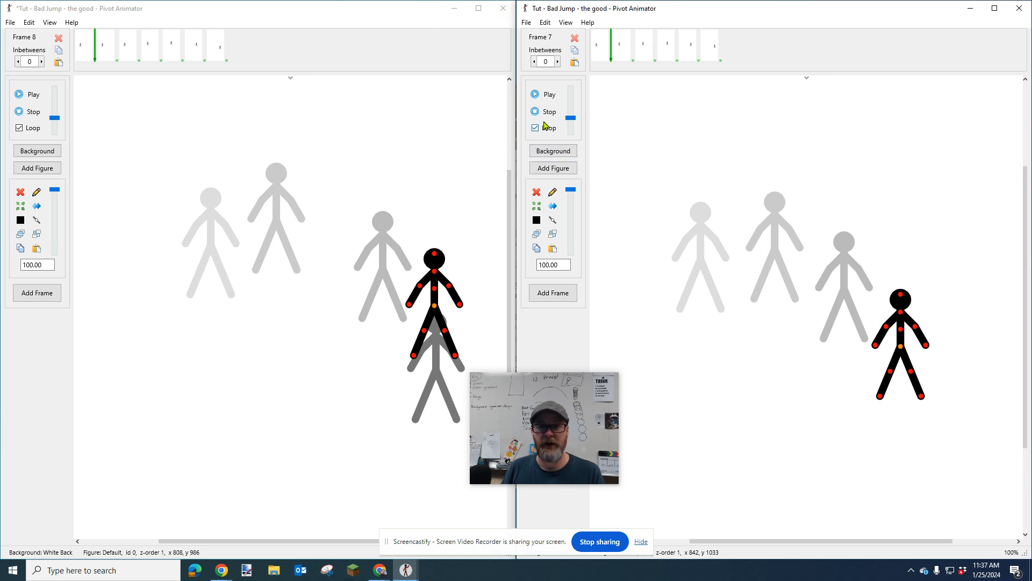
left_click(549, 98)
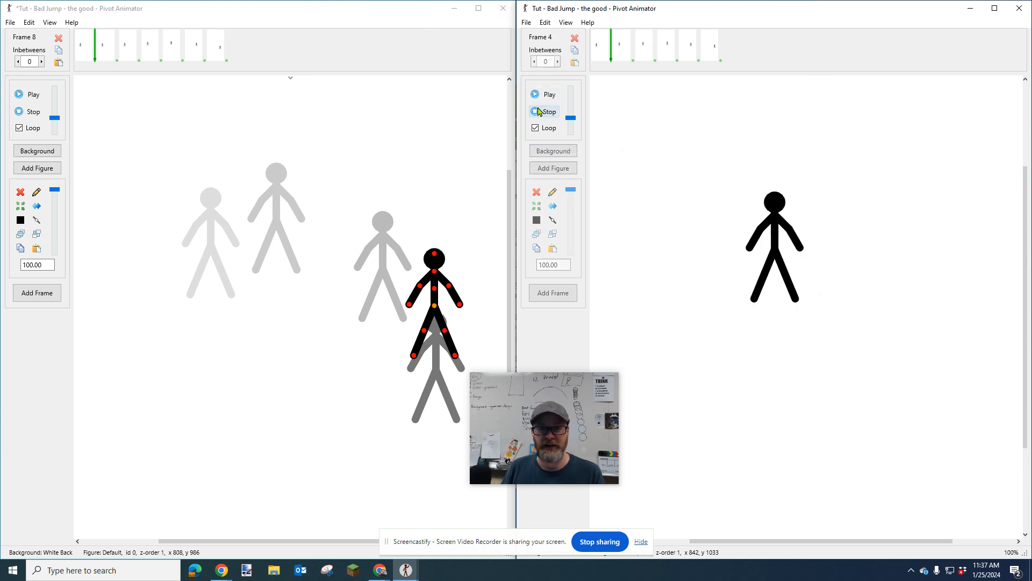
left_click(546, 111)
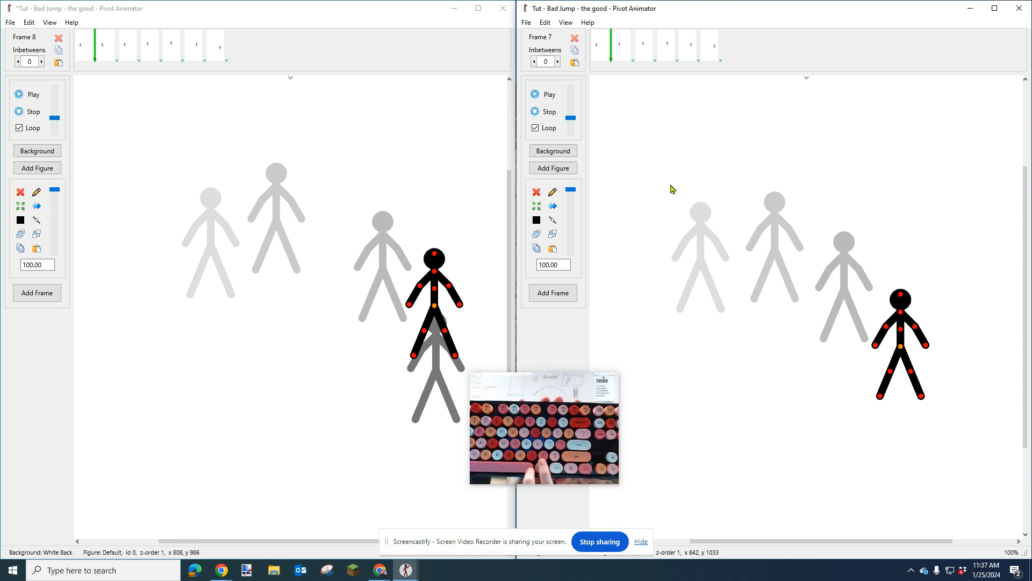
Step back and forth through the second animation's frames to examine how far the figure moves between poses
key("Left")
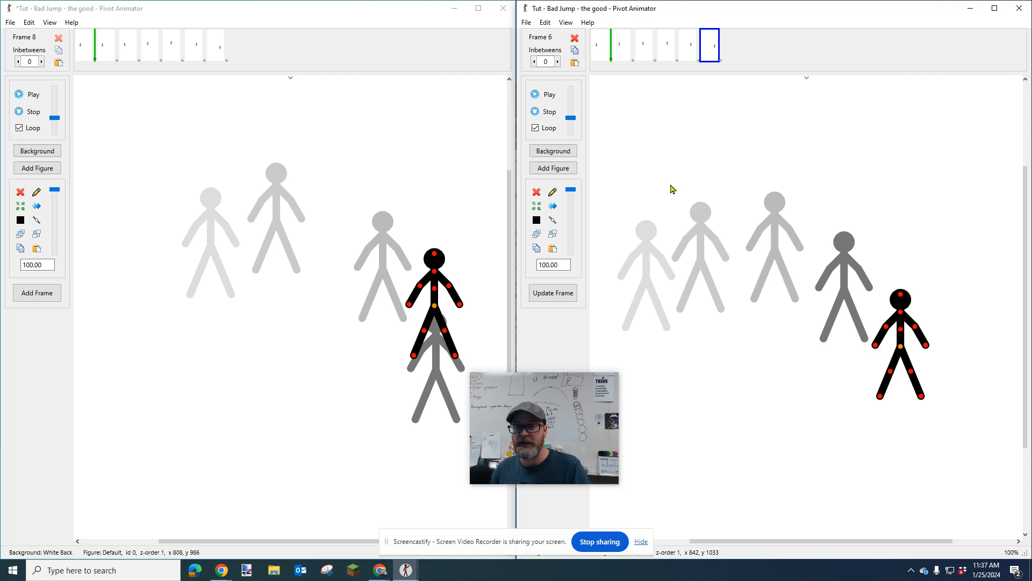
key("Left")
key("Left")
key("Left")
key("Right")
key("Right")
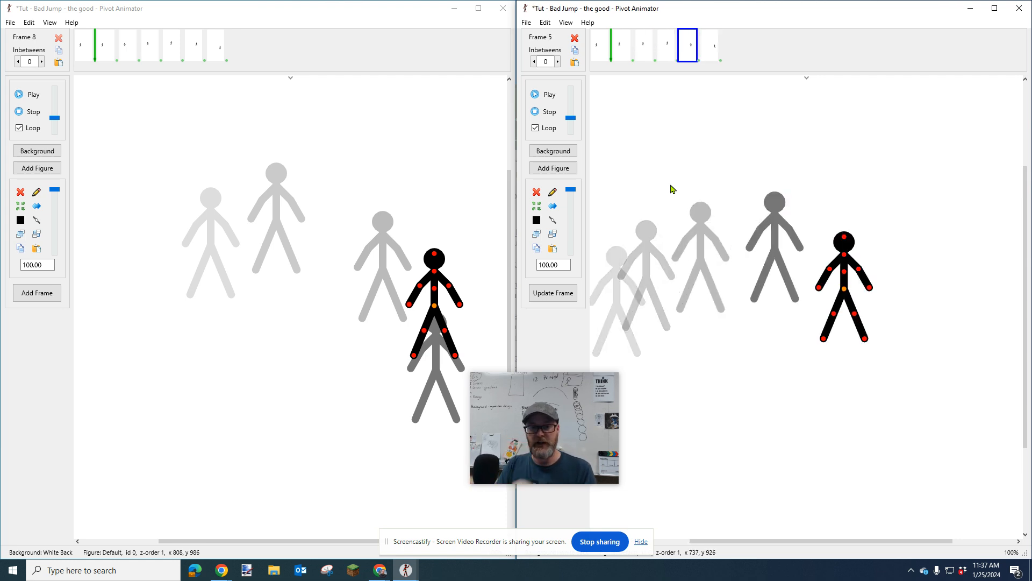
key("Right")
key("Left")
key("Left")
key("Left")
key("Left")
key("Right")
key("Right")
key("Right")
key("Left")
key("Left")
key("Left")
key("Left")
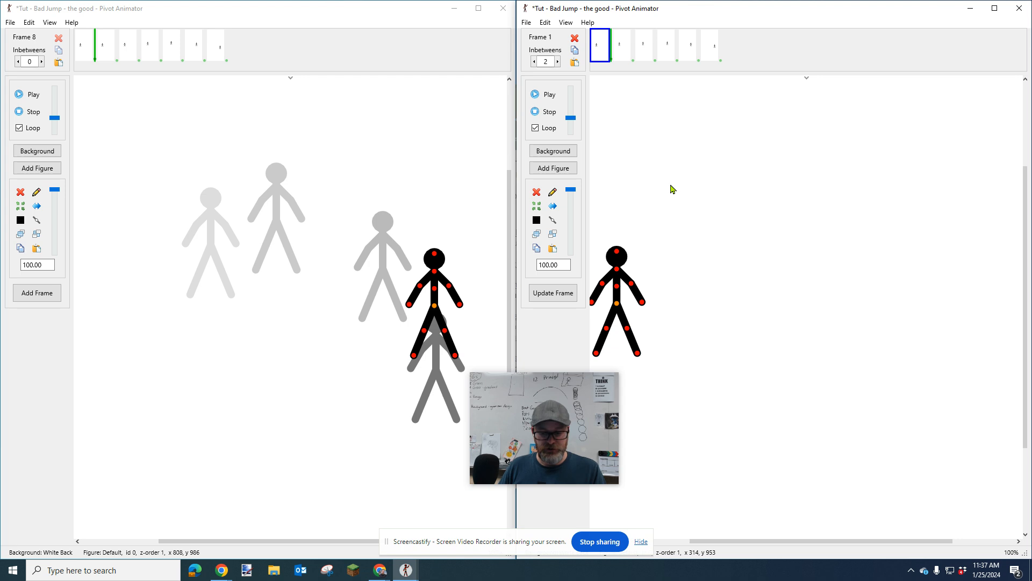
key("Right")
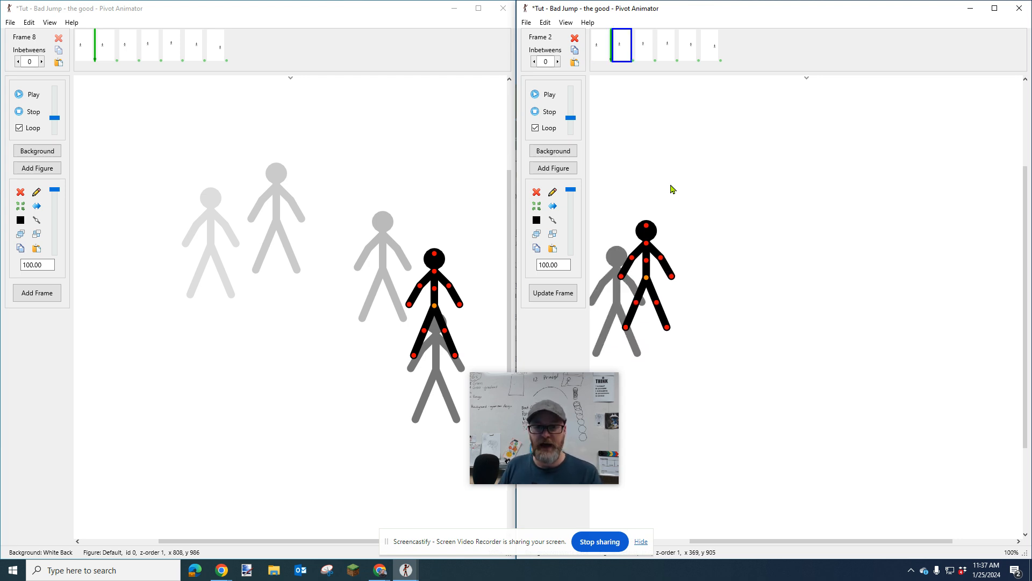
key("Left")
key("Right")
key("Right")
key("Right")
key("Right")
key("Right")
key("Right")
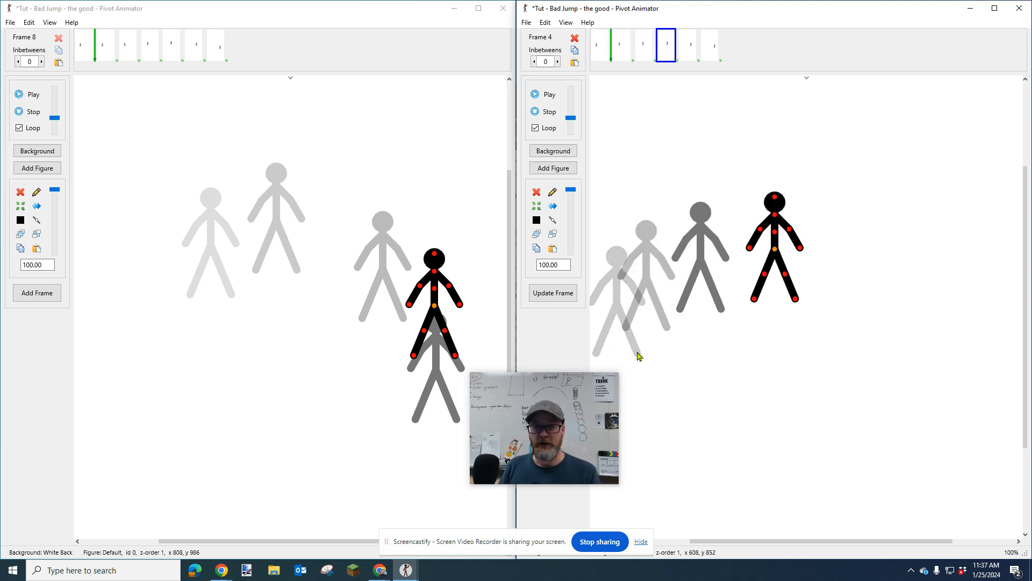
key("Left")
key("Left")
key("Left")
key("Left")
key("Left")
key("Left")
key("Right")
key("Right")
key("Right")
key("Right")
key("Right")
key("Left")
key("Left")
key("Left")
key("Left")
key("Left")
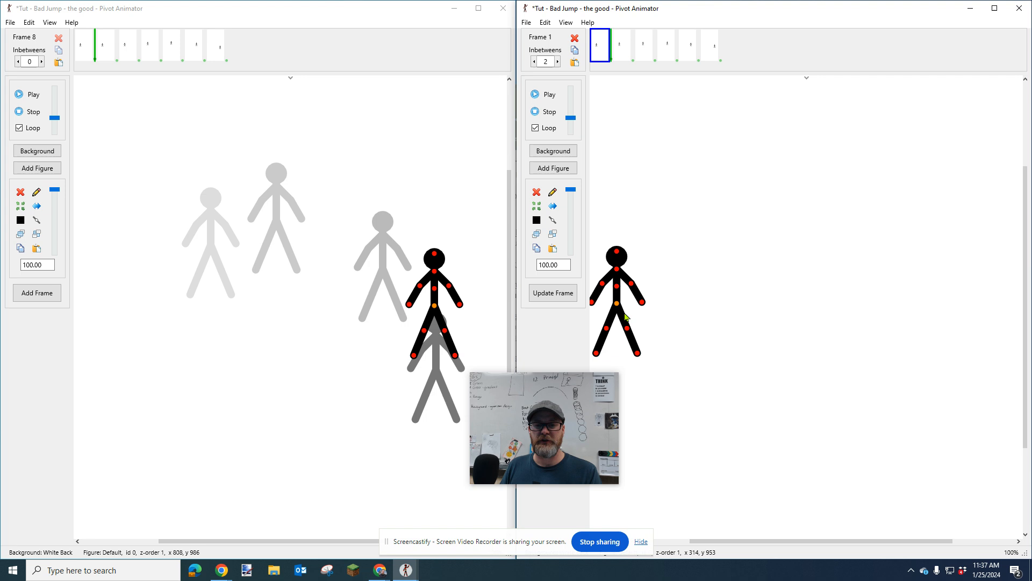
Move the figure closer to its preceding pose in frame 2 (about x 336, y 944) and frame 3 (about x 402, y 915)
key("Right")
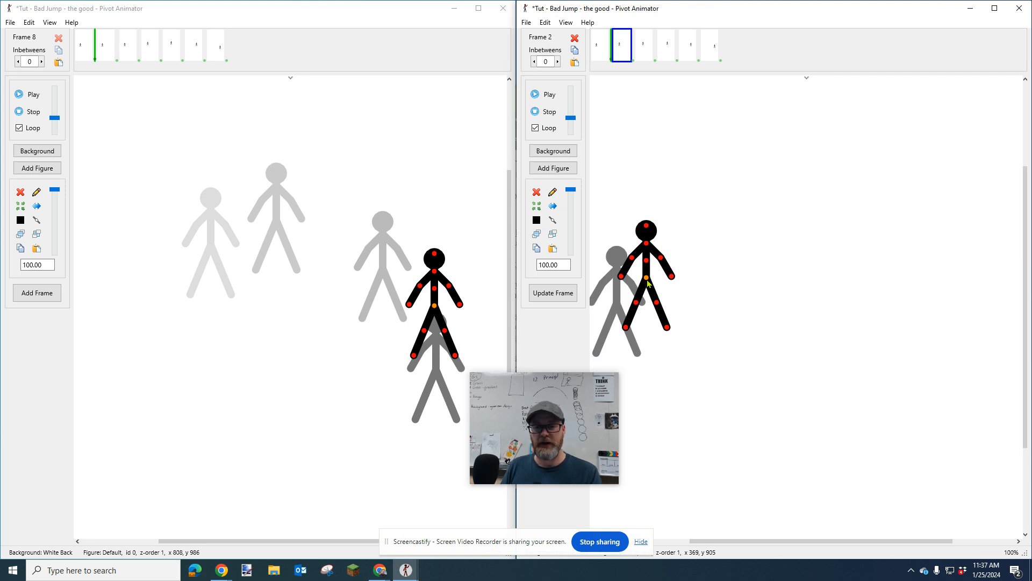
left_click_drag(648, 280, 630, 302)
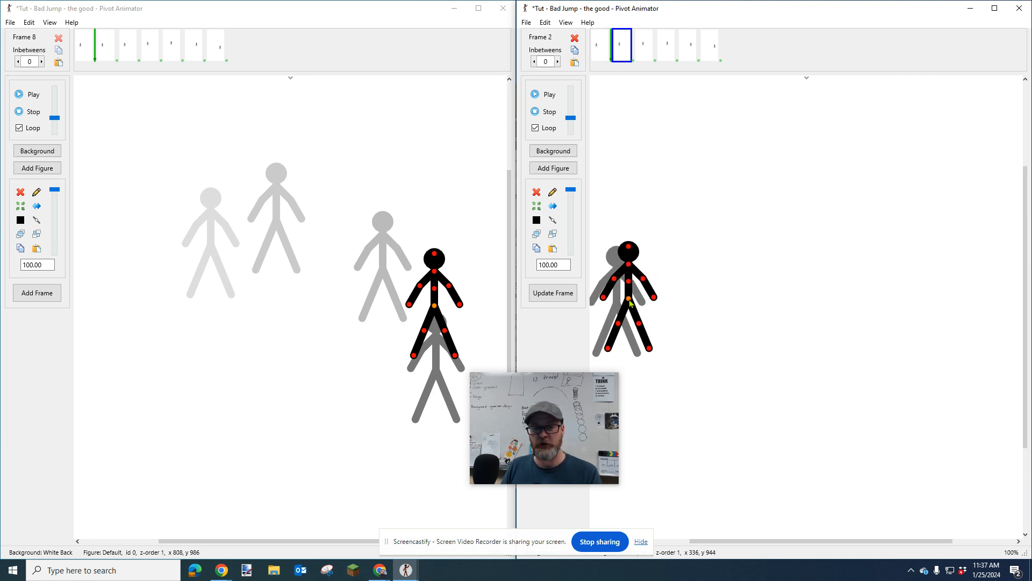
key("Left")
key("Right")
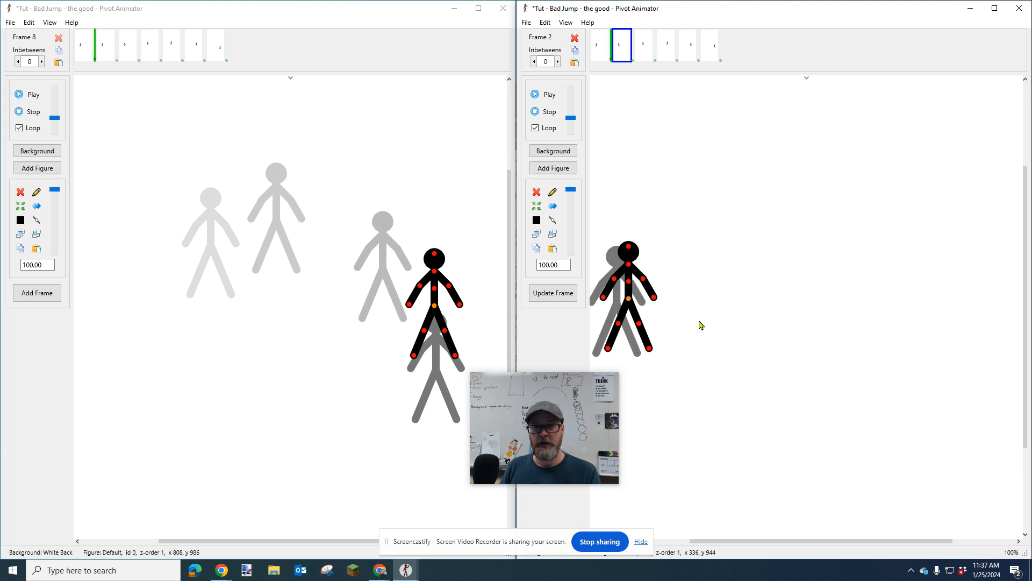
key("Right")
left_click_drag(701, 260, 664, 289)
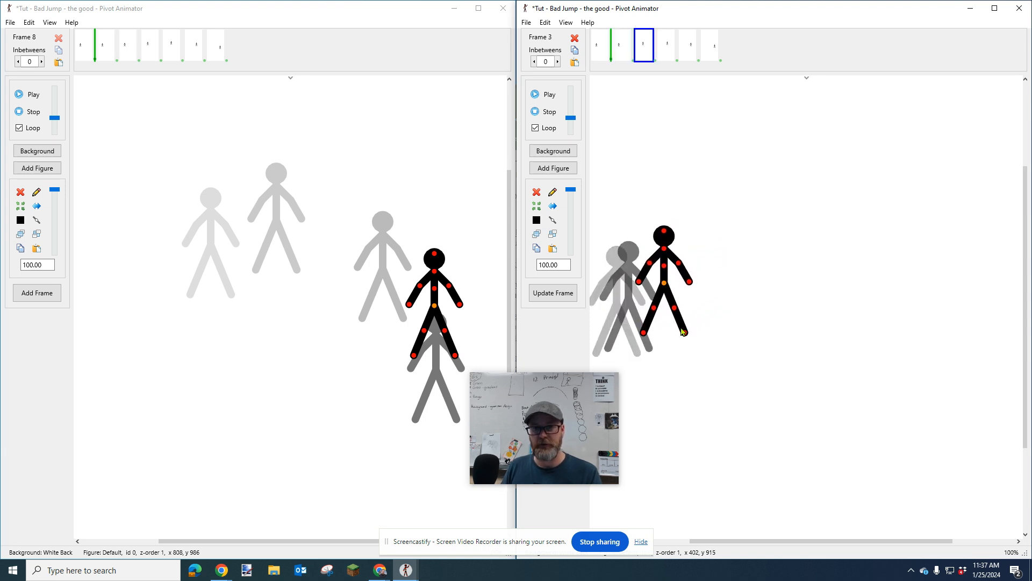
Reposition the figure in frames 4, 5 and 6 to form a tighter, smoother arc, ending at about x 678, y 906
key("Right")
left_click_drag(766, 254, 713, 277)
key("Right")
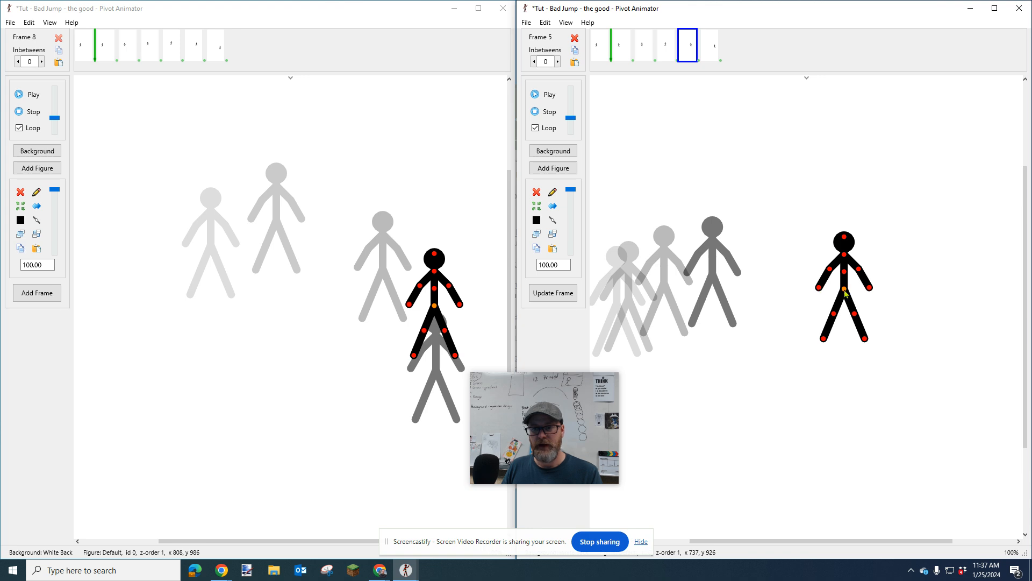
left_click_drag(844, 290, 766, 277)
key("Right")
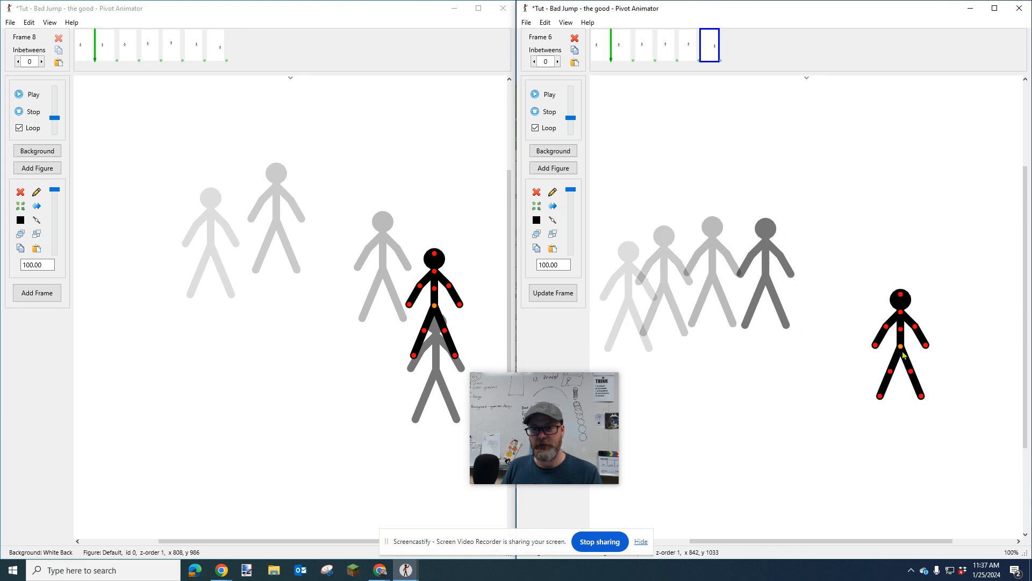
left_click_drag(901, 349, 812, 278)
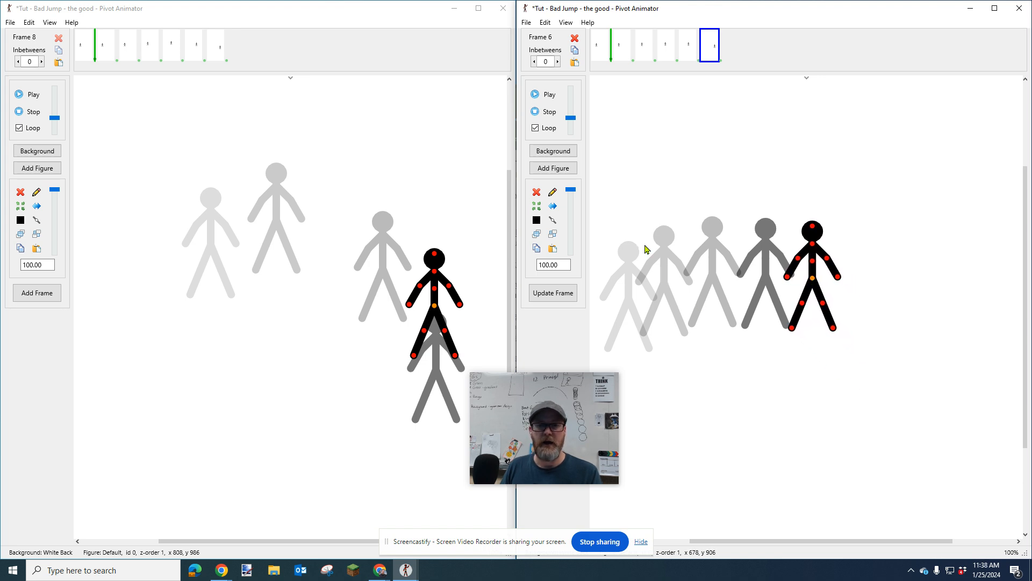
Play back the respaced jump and stop it
left_click(545, 99)
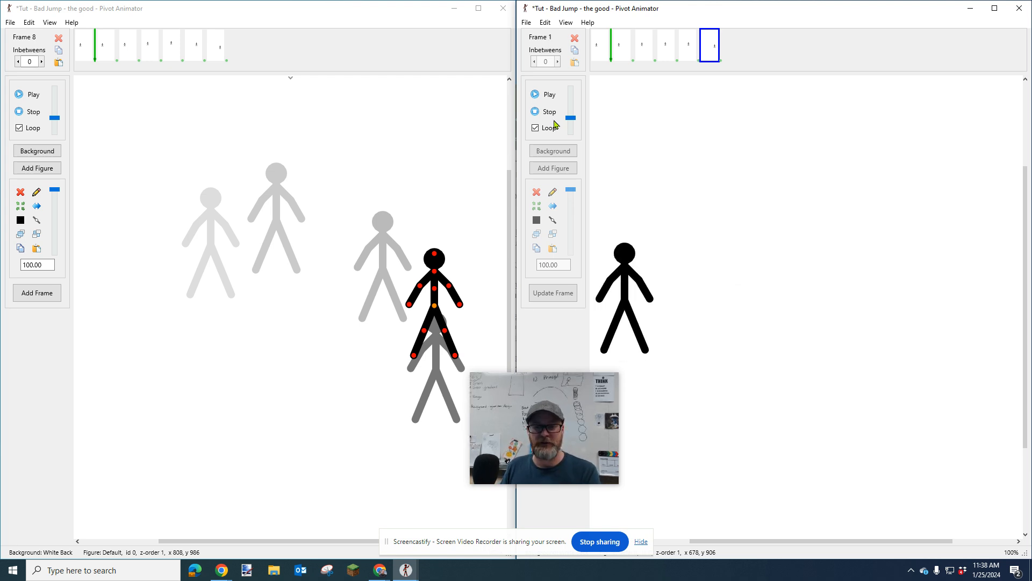
left_click(547, 114)
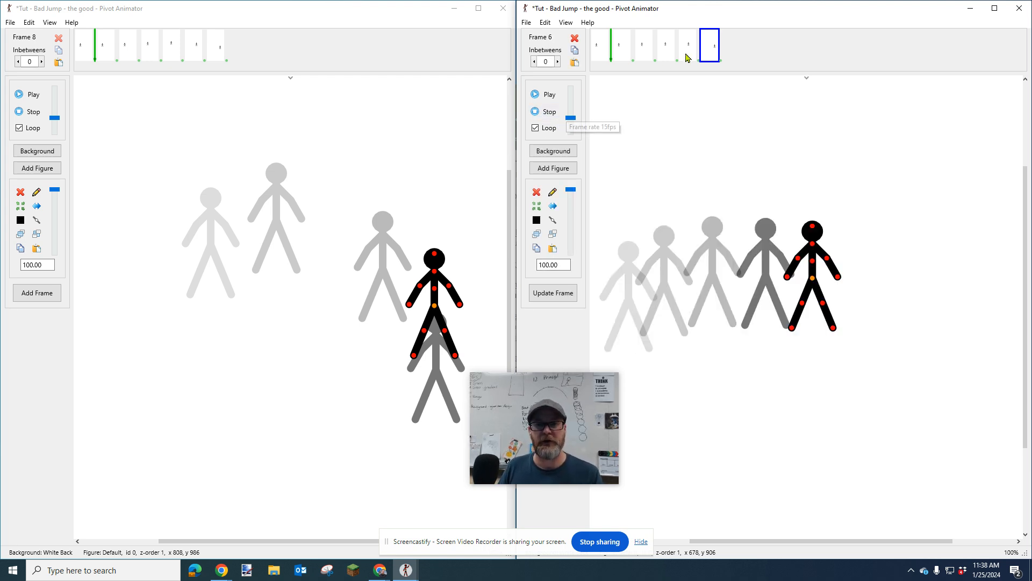
Set the inbetweens of frames 2 through 6 to 8, apply the value to all selected frames, and check frame 6
left_click(526, 25)
left_click(743, 51)
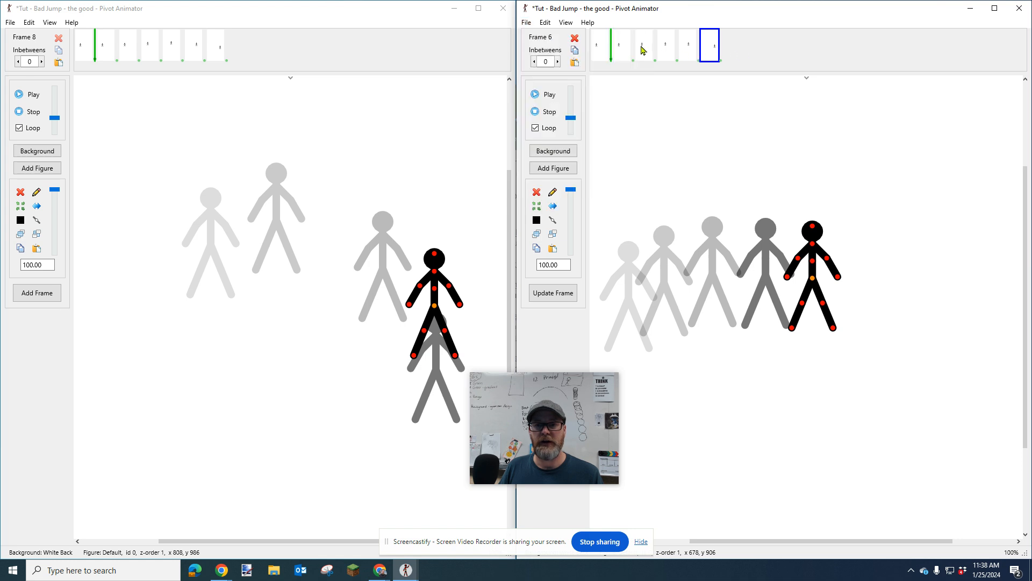
left_click(622, 50, "shift")
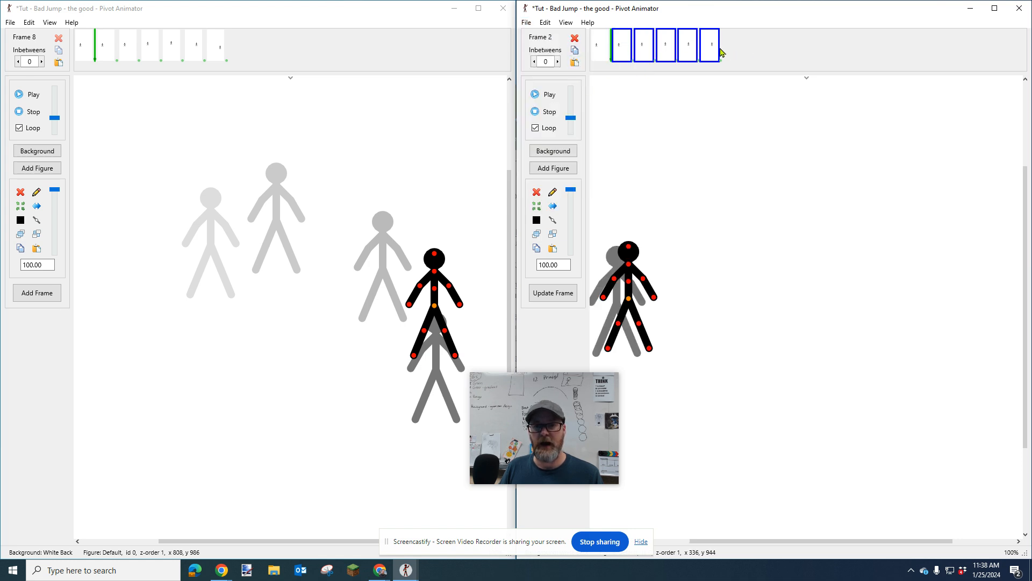
type("8")
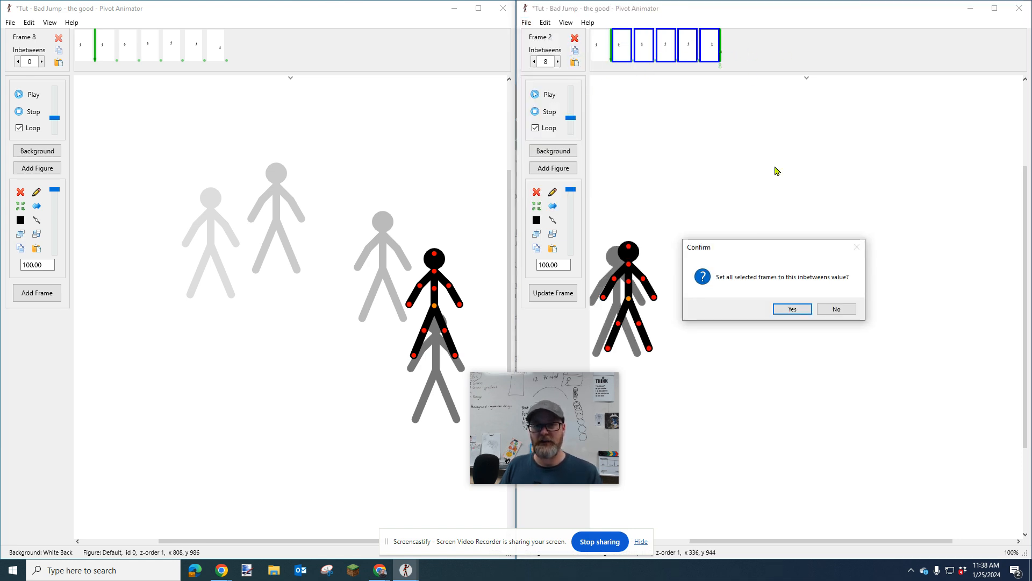
left_click(779, 307)
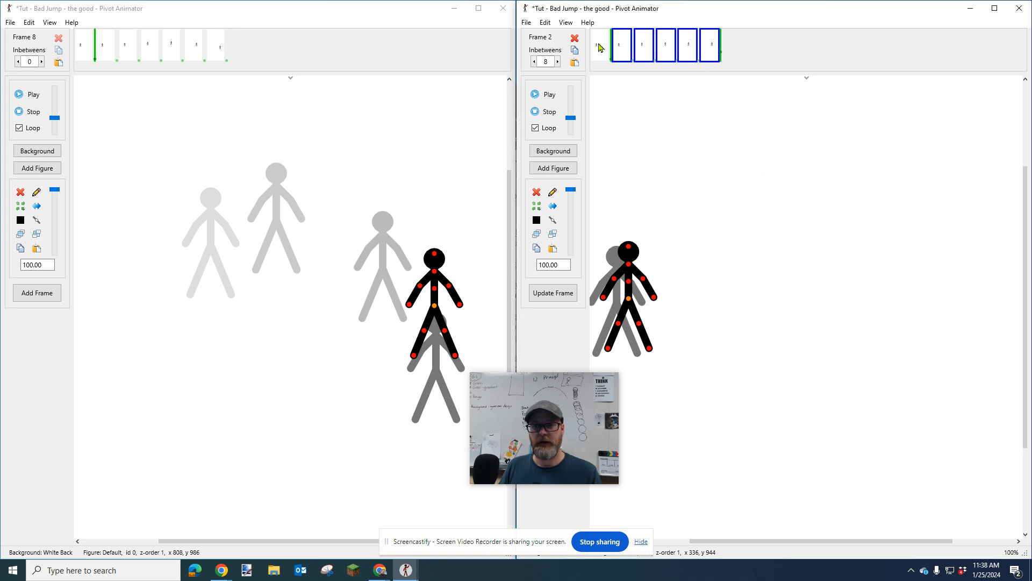
left_click(601, 47)
left_click(791, 308)
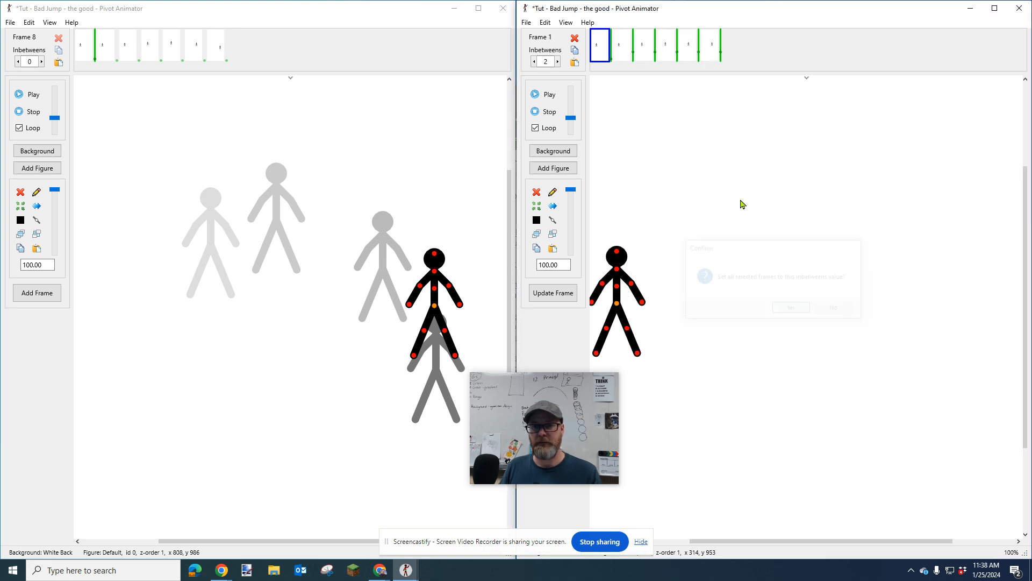
left_click(708, 46)
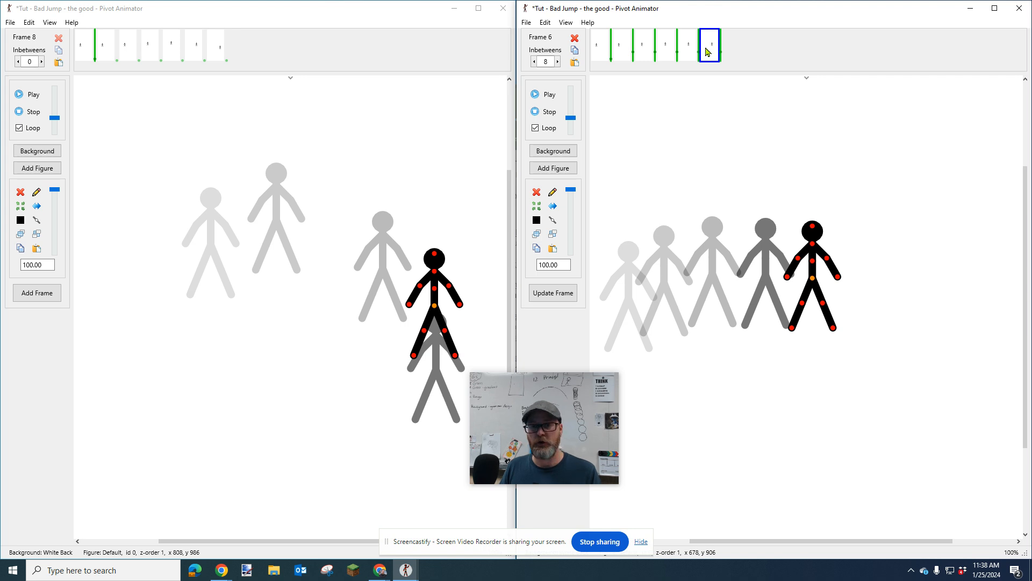
Select frames 2 through 6 and delete them, keeping only the first frame
left_click(621, 53, "shift")
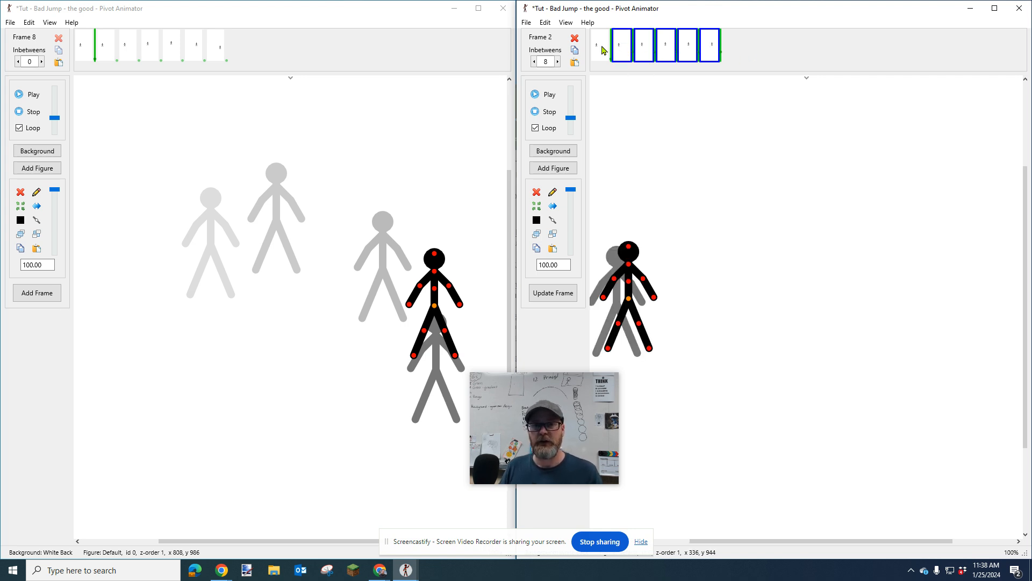
left_click(602, 50)
left_click(710, 47)
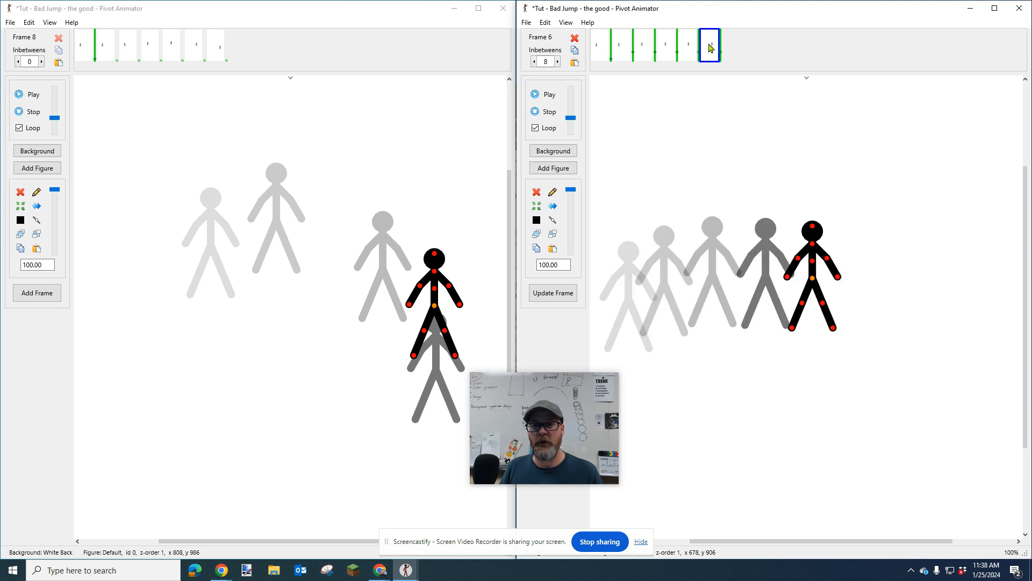
right_click(627, 50)
left_click(661, 92)
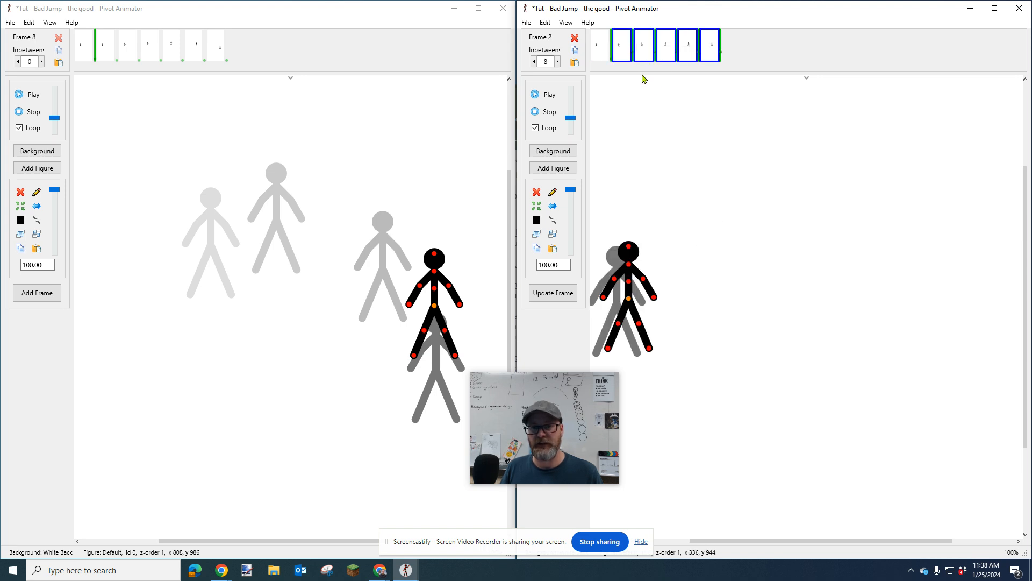
left_click(574, 37)
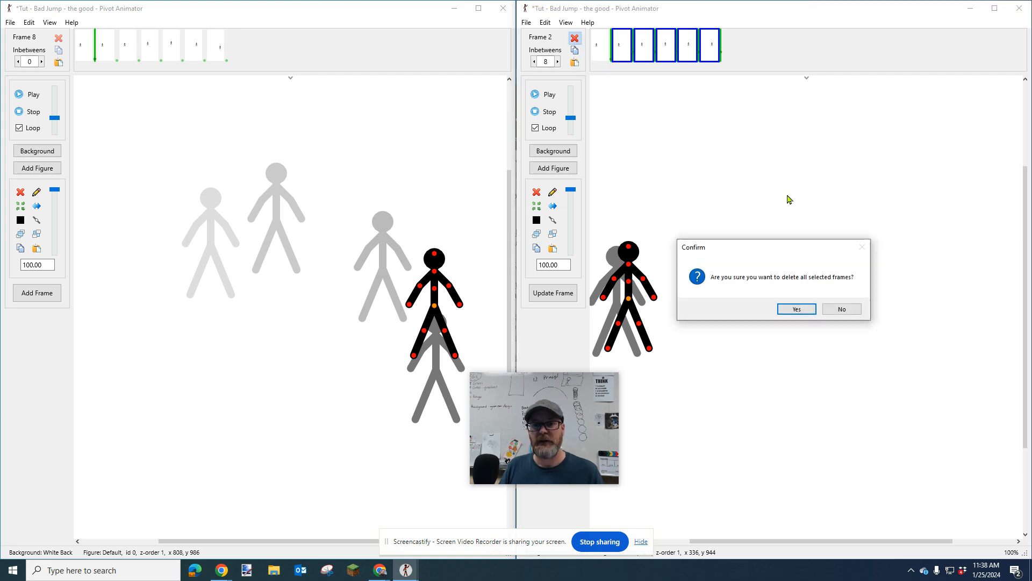
left_click(792, 309)
Nudge the figure to about x 319, y 951 and widen its animation window to show the whole canvas
left_click_drag(618, 308, 621, 307)
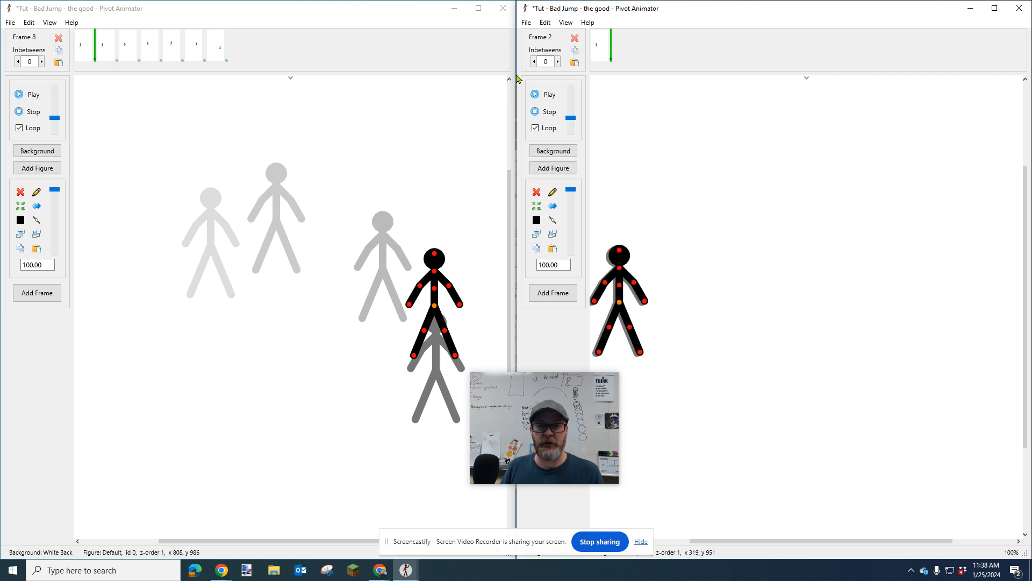
left_click_drag(516, 78, 93, 95)
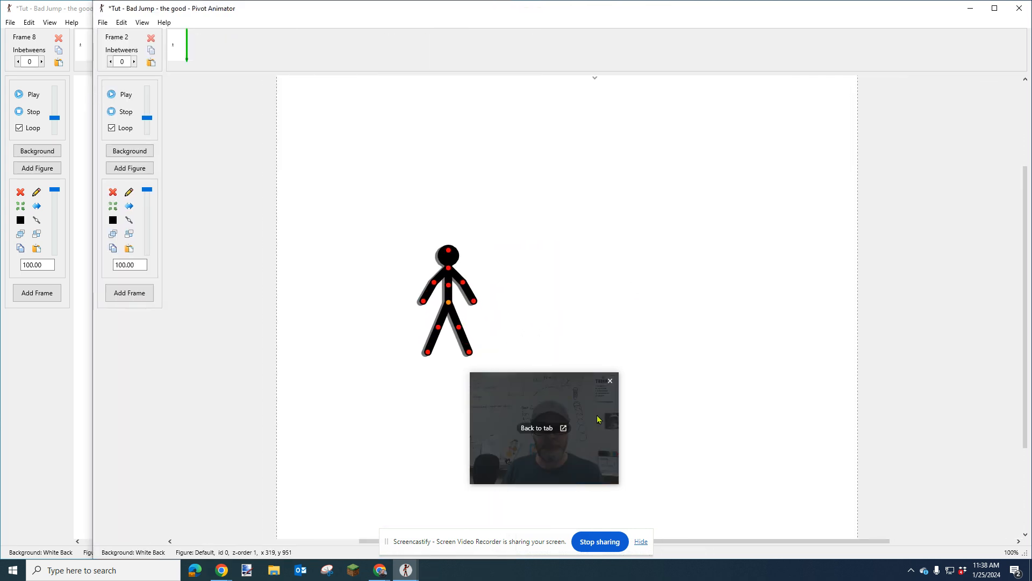
left_click_drag(549, 418, 928, 84)
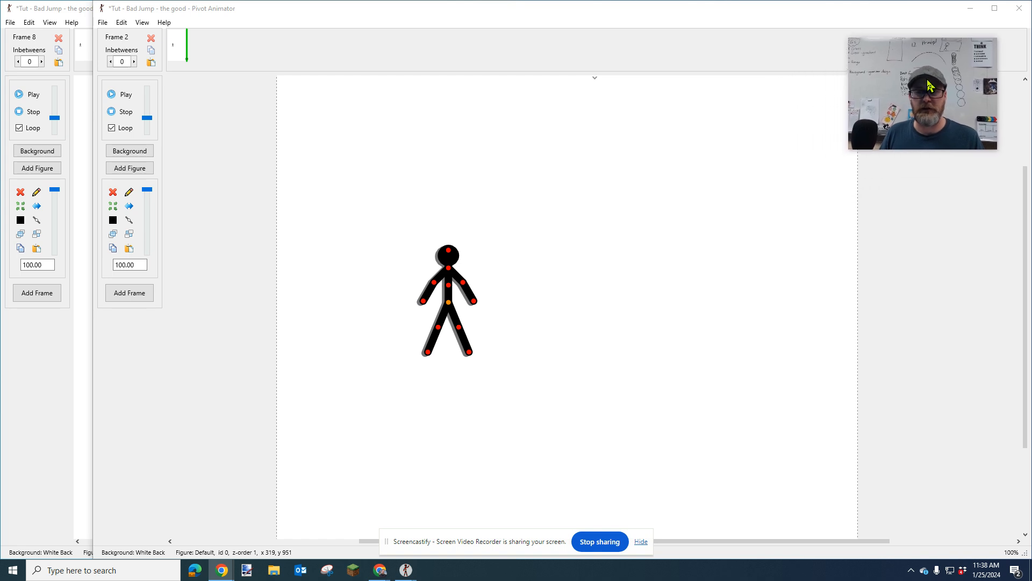
left_click_drag(329, 198, 530, 410)
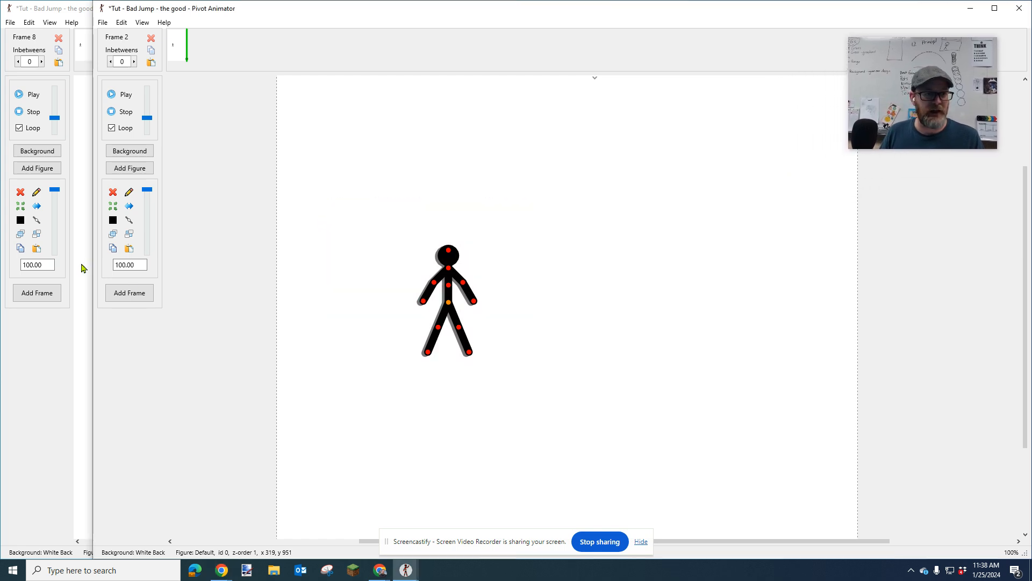
Scale the figure to 300 percent, move it to about x 171, y 1044, and add the pose as a frame
left_click_drag(119, 266, 143, 268)
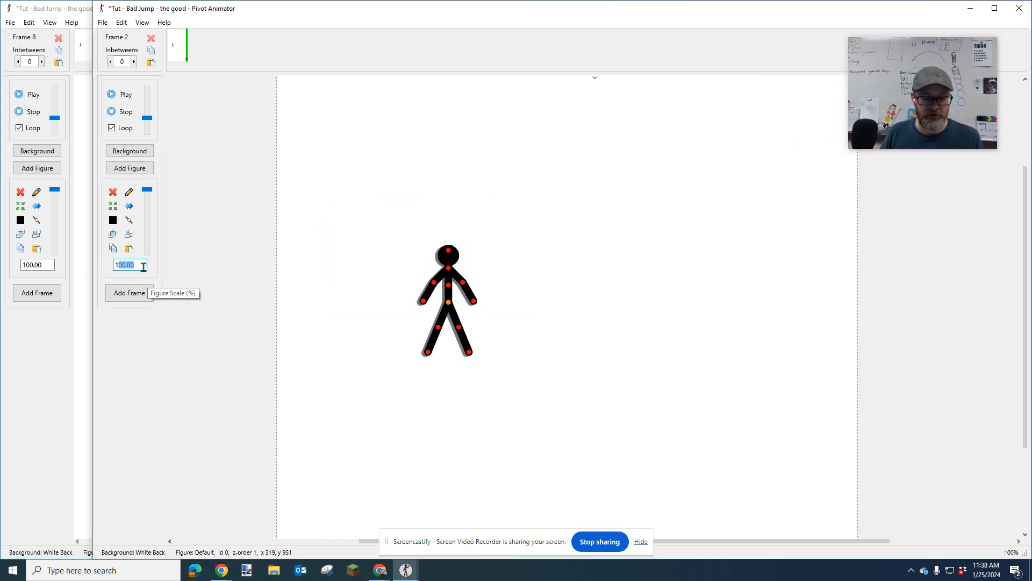
type("300")
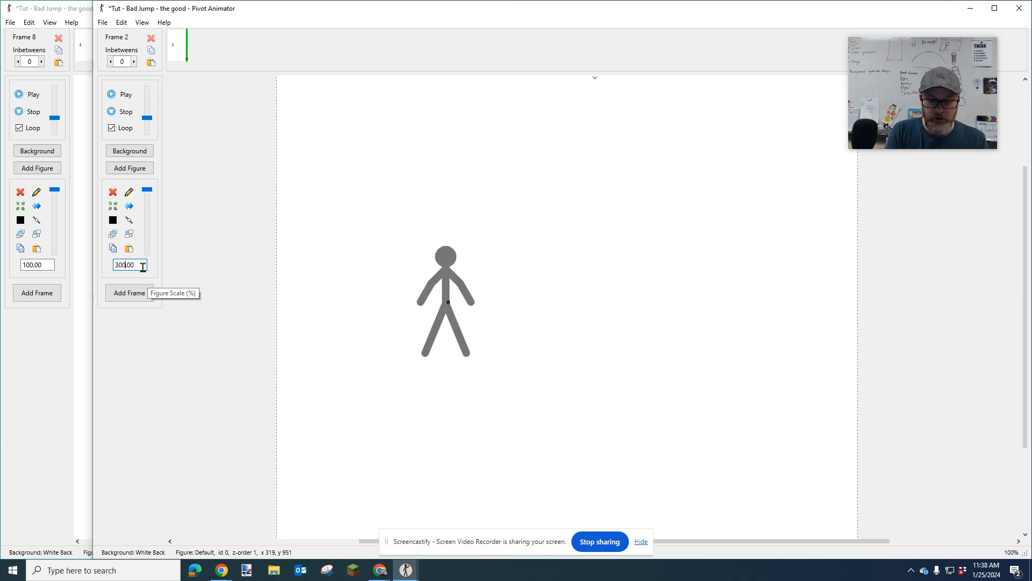
key("Return")
left_click_drag(449, 305, 370, 355)
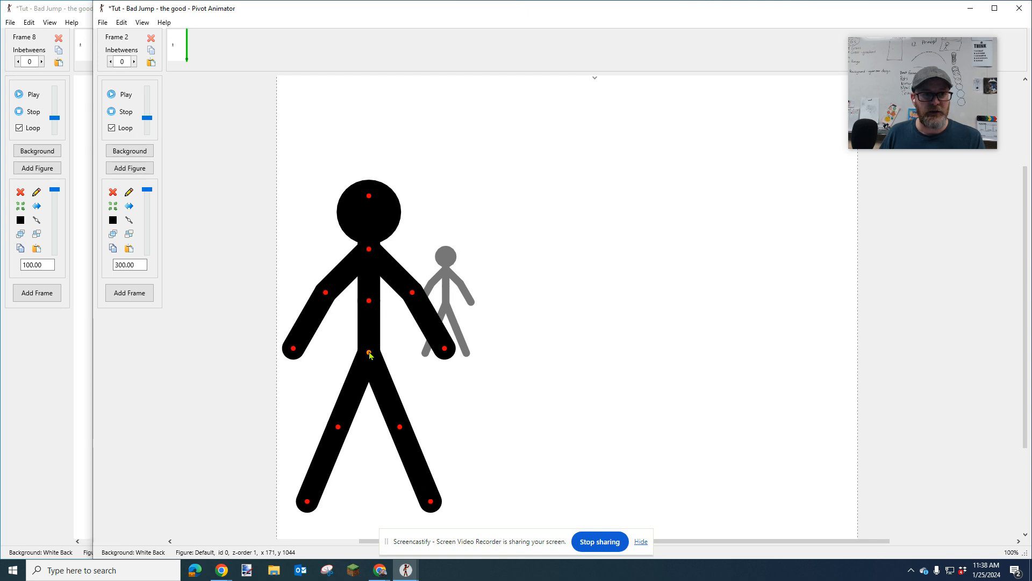
key("space")
Delete the first frame, which holds the small figure
left_click(170, 54)
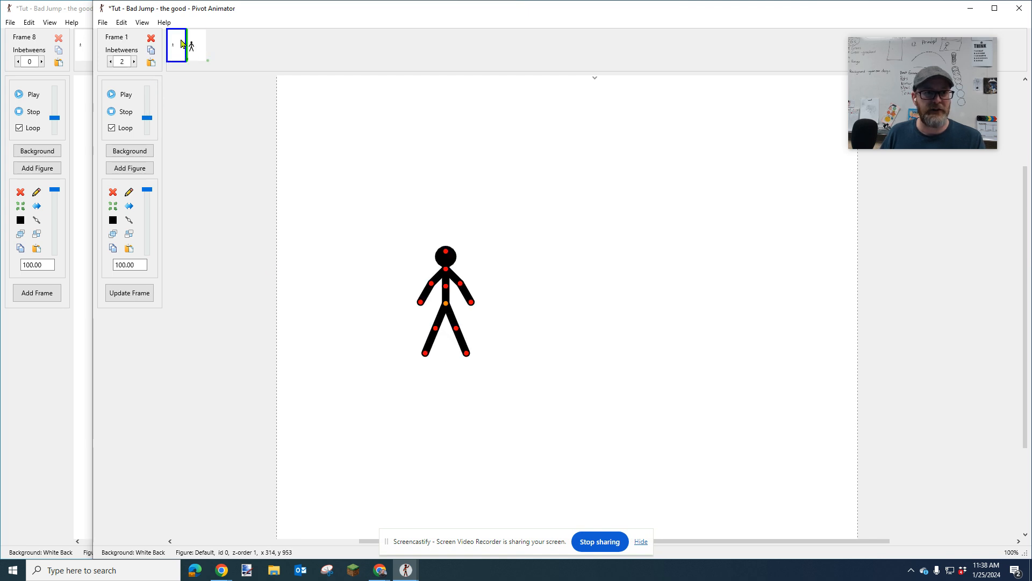
left_click(151, 37)
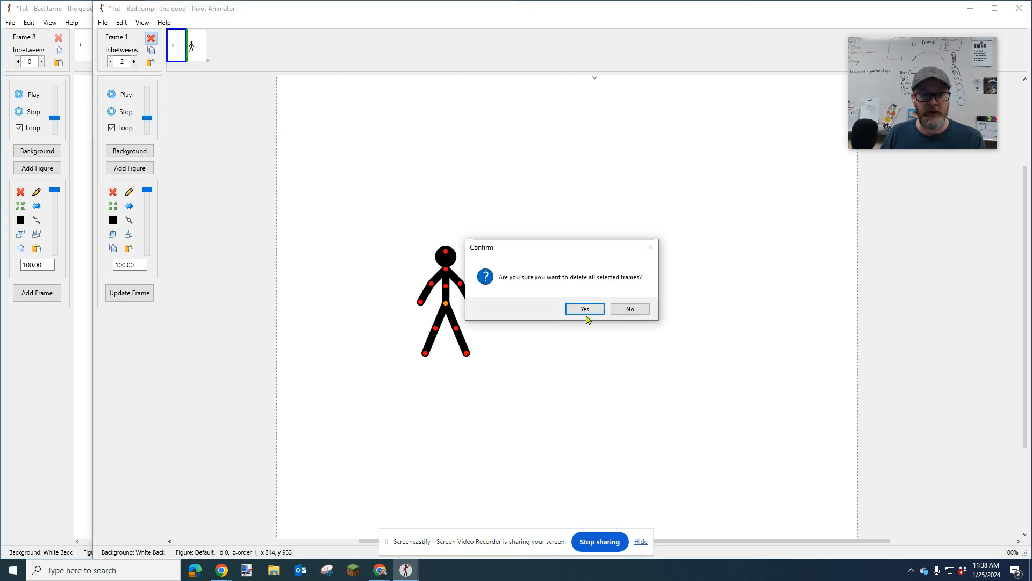
left_click(587, 310)
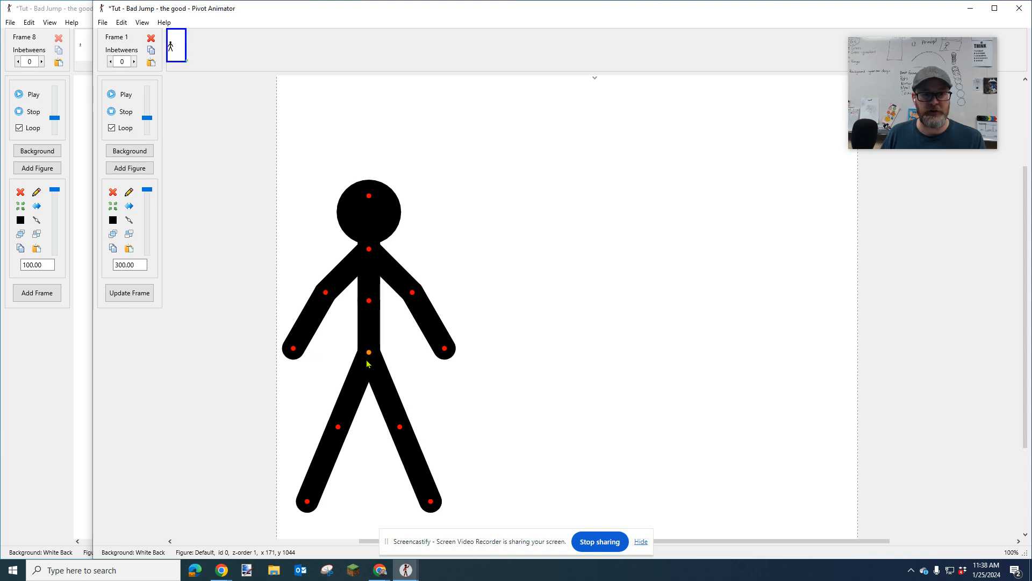
Add copies of the enlarged standing pose so that the timeline holds three identical frames
scroll(366, 385, "up", 2)
scroll(366, 386, "down", 2)
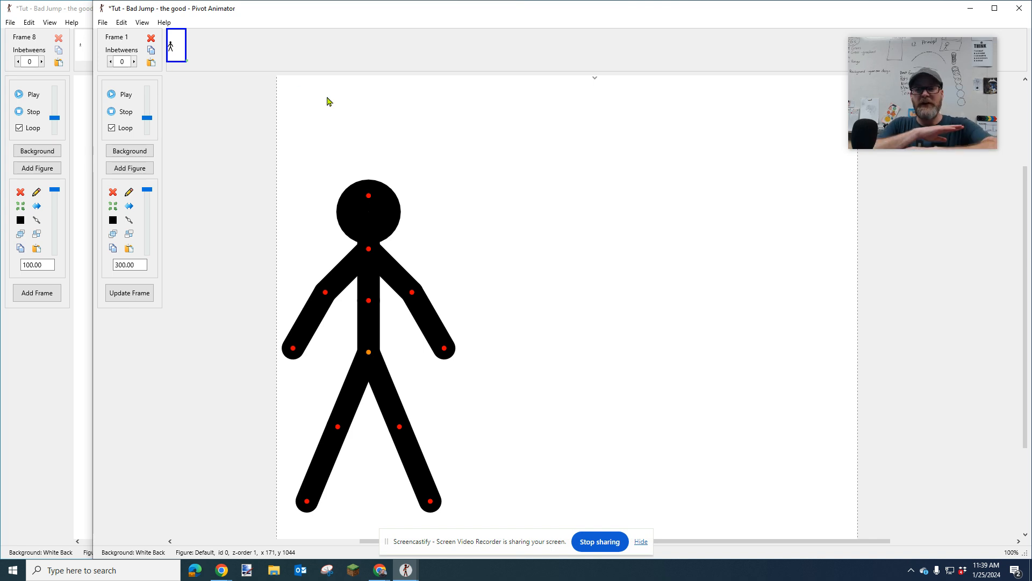
key("Return")
key("Return")
key("Return")
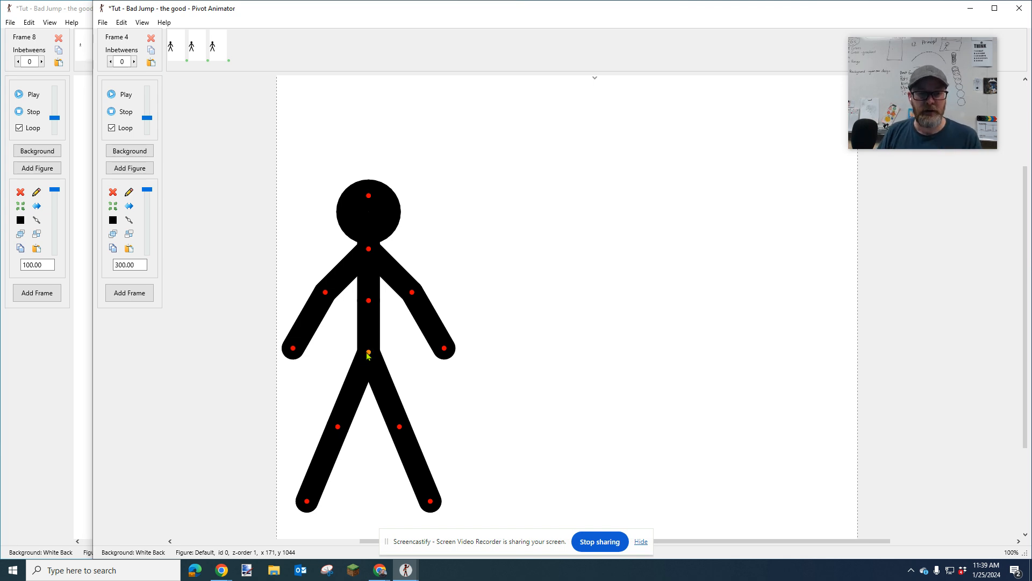
Shift the figure slightly up and forward to about x 191, y 1034 and add it as frame 4
left_click_drag(370, 355, 377, 343)
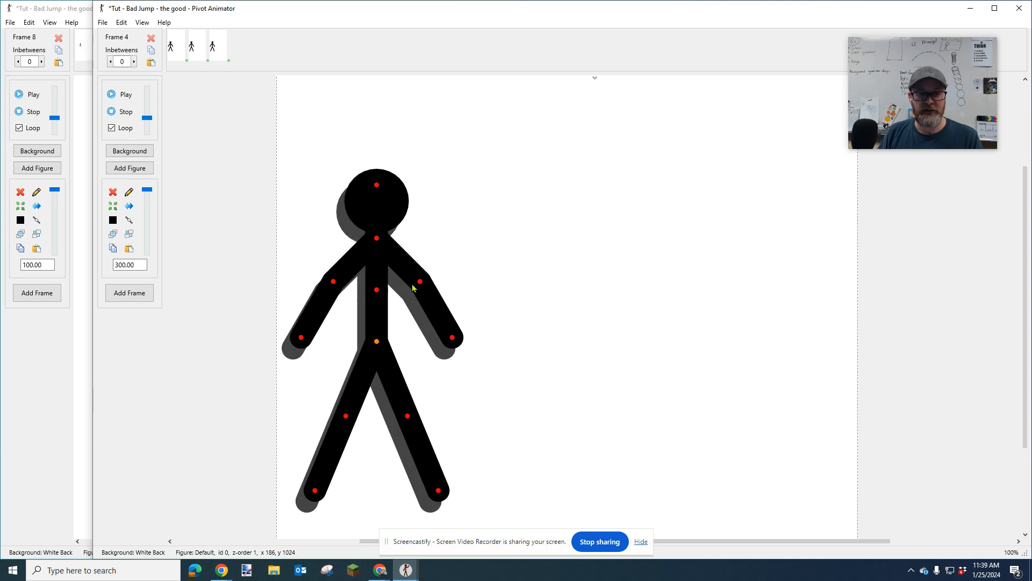
mouse_move(377, 344)
left_mouse_down()
mouse_move(403, 340)
mouse_move(369, 357)
mouse_move(379, 350)
left_mouse_up()
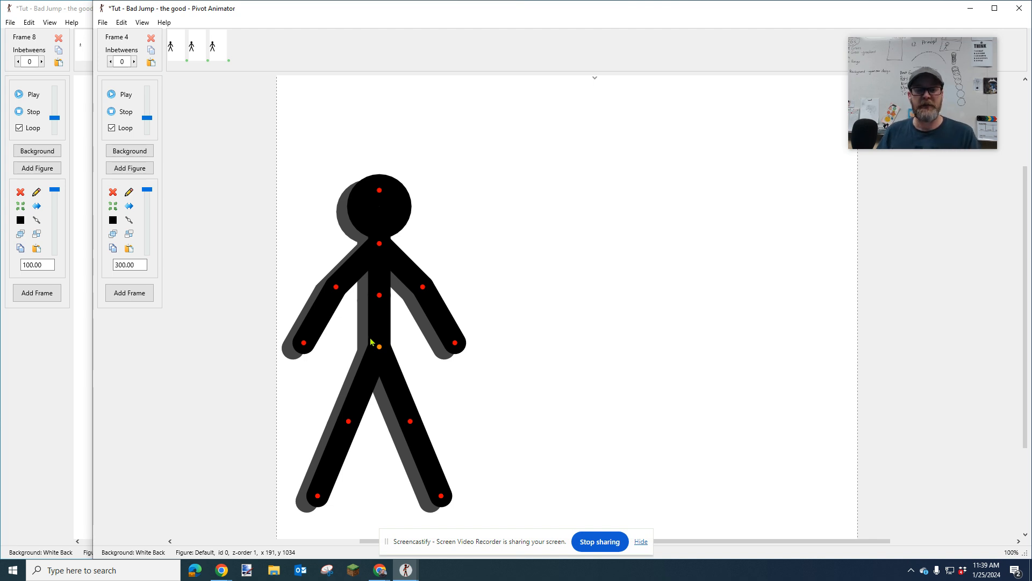
key("space")
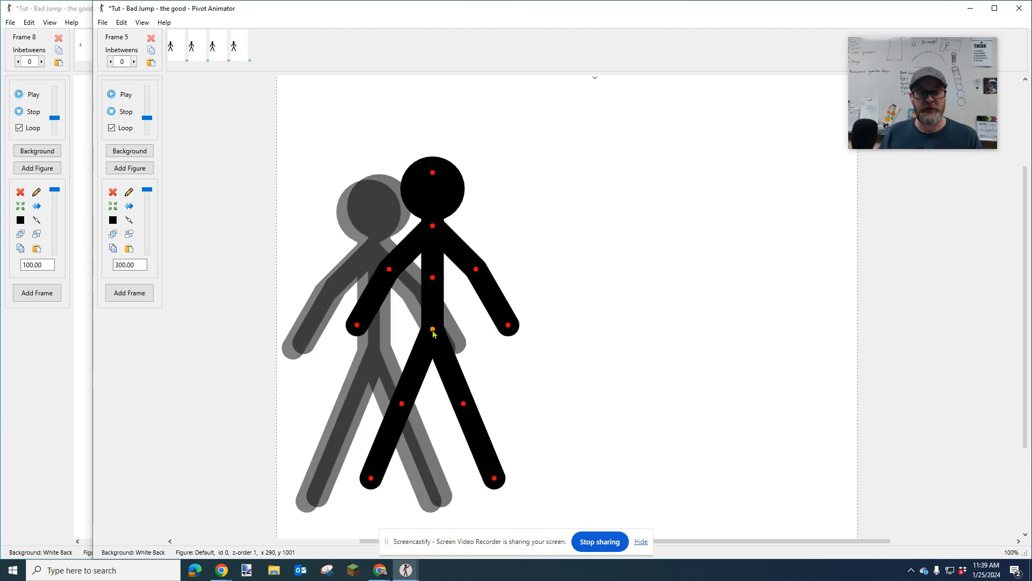
Add frames 5 through 12 along the jump arc, starting at about x 228, y 1013 and finishing with the figure near x 471, y 1092
left_click_drag(412, 332, 396, 341)
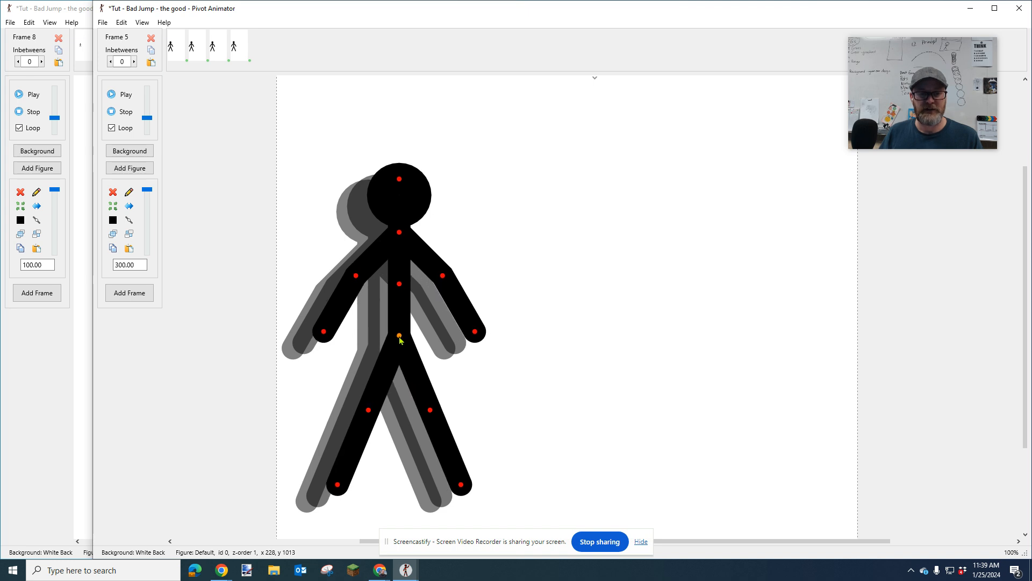
key("Return")
key("Return")
key("Return")
key("Return")
left_click_drag(399, 339, 531, 382)
key("Return")
key("Return")
key("Return")
key("Return")
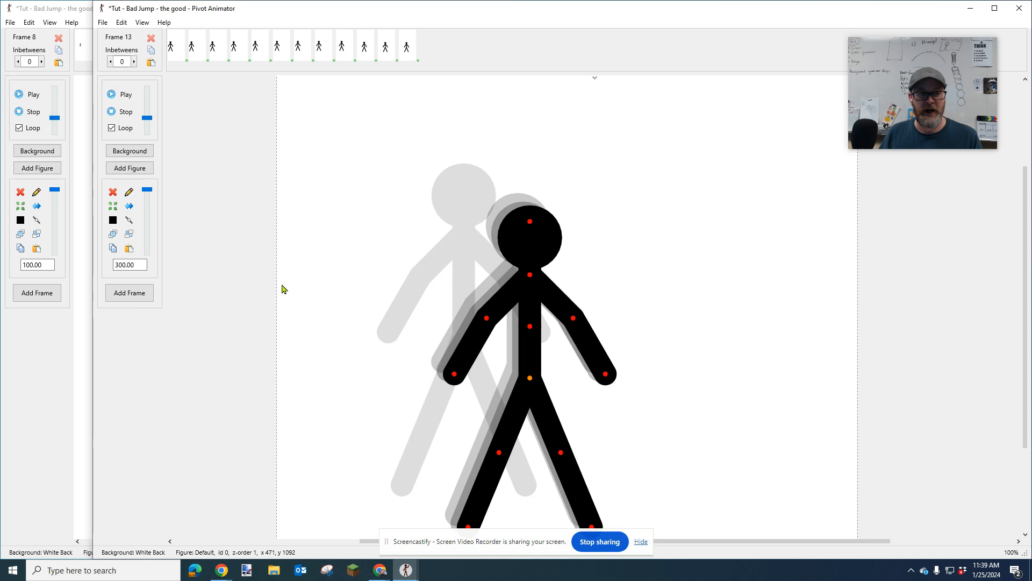
Play back the enlarged figure's jump and stop it
left_click(111, 95)
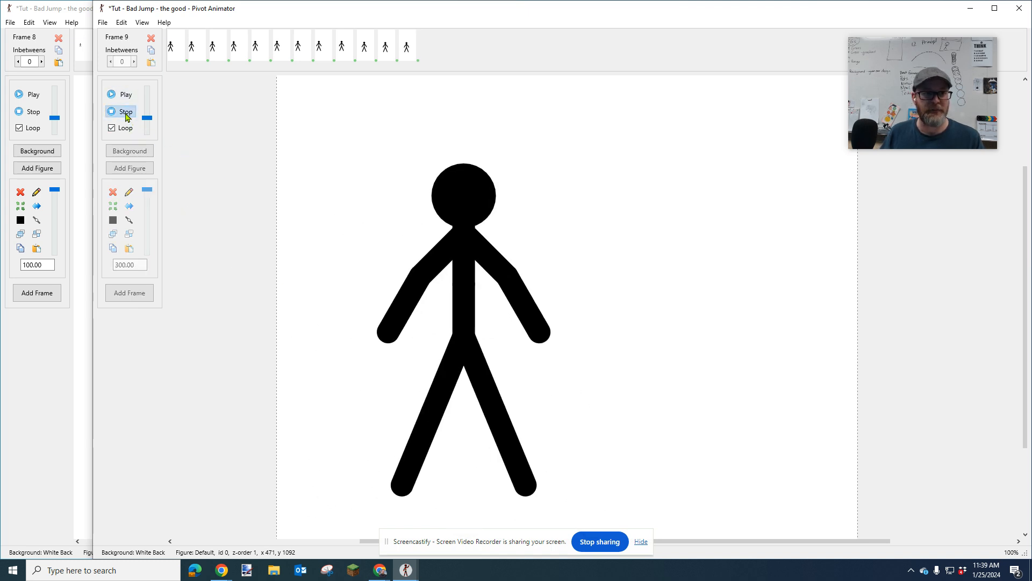
left_click(125, 112)
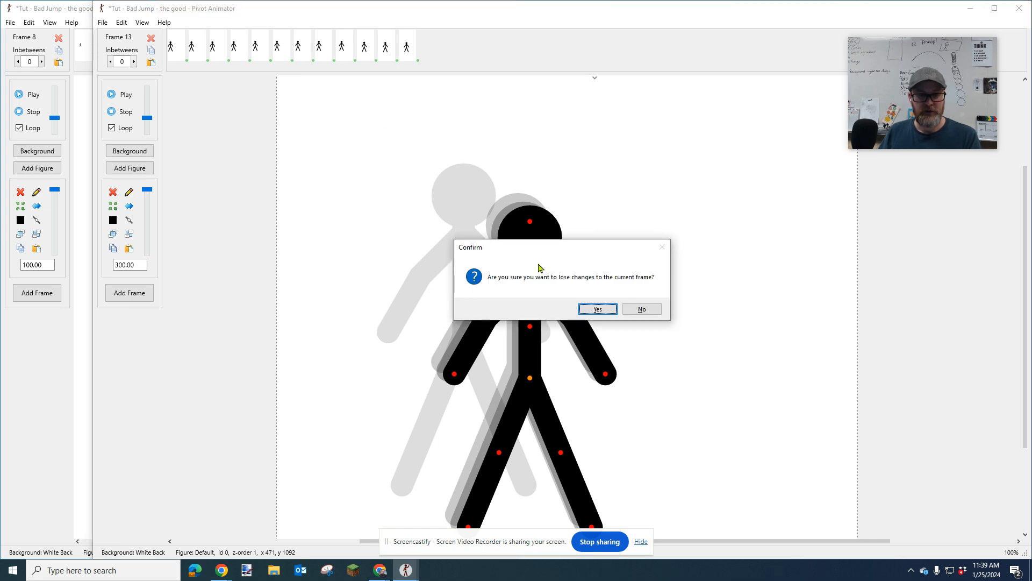
Discard the unsaved pose and step back and forth through the frames to examine the spacing between neighbouring poses
left_click(597, 309)
key("Left")
key("Left")
key("Left")
key("Left")
key("Left")
key("Right")
key("Right")
key("Left")
key("Left")
key("Left")
key("Left")
key("Left")
key("Right")
key("Right")
key("Left")
key("Right")
key("Left")
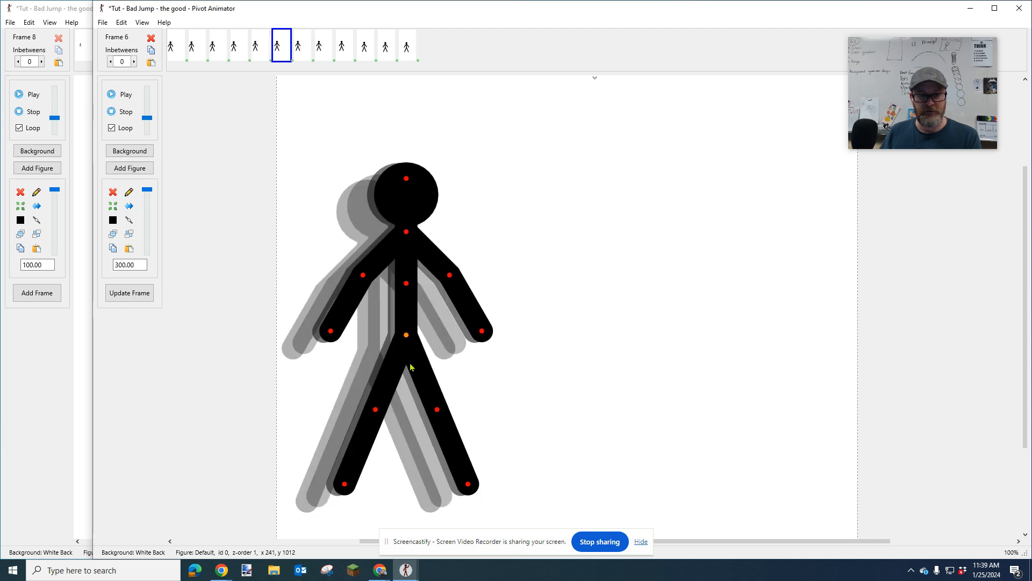
Compare frame 6 with its neighbour and delete frame 6
key("Right")
key("Left")
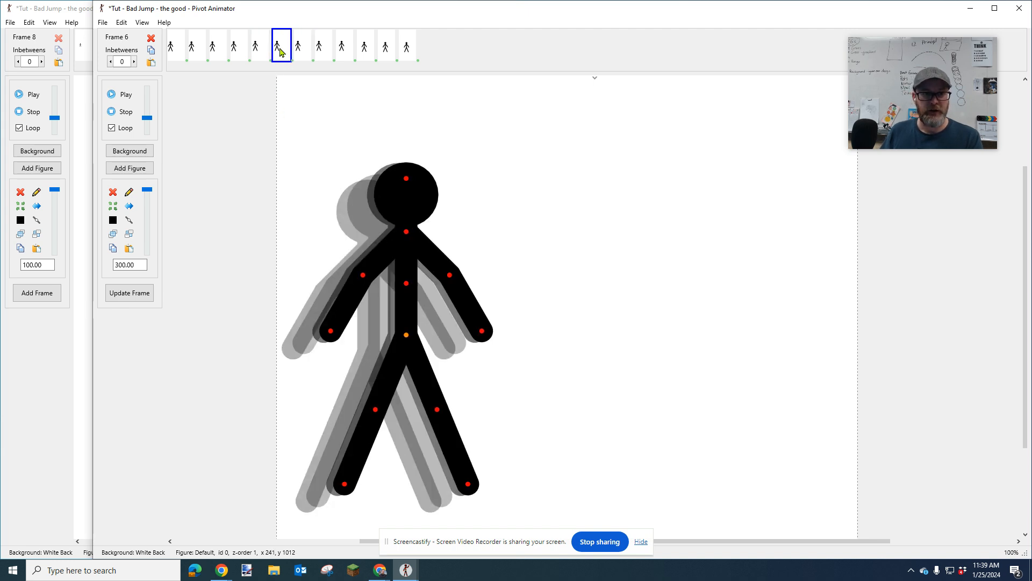
left_click(151, 38)
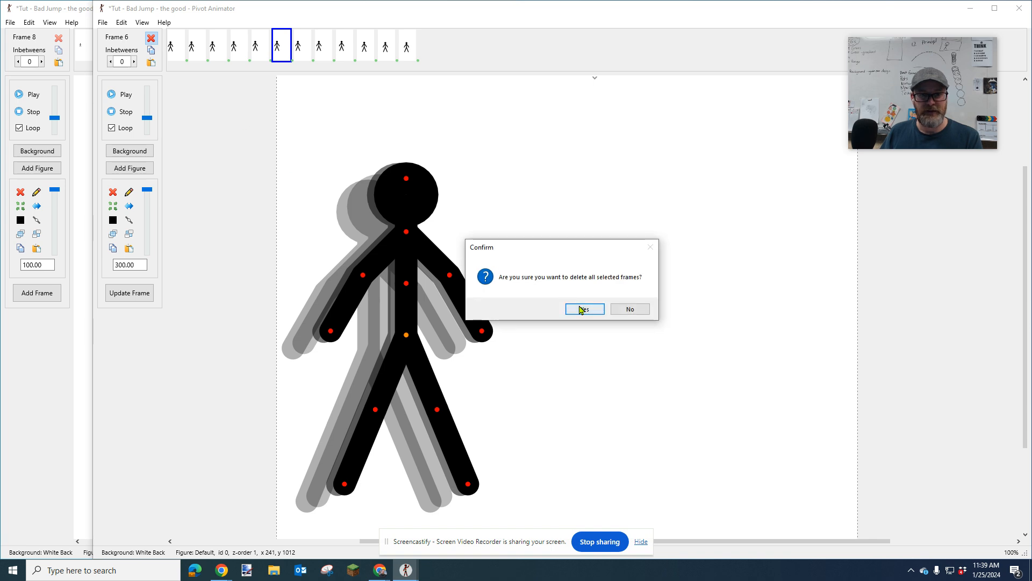
left_click(582, 310)
Step back and forth through frames 4 to 6 to compare the figure's spacing against the onion skins
left_click(299, 48)
key("Left")
key("Left")
key("Left")
key("Left")
key("Left")
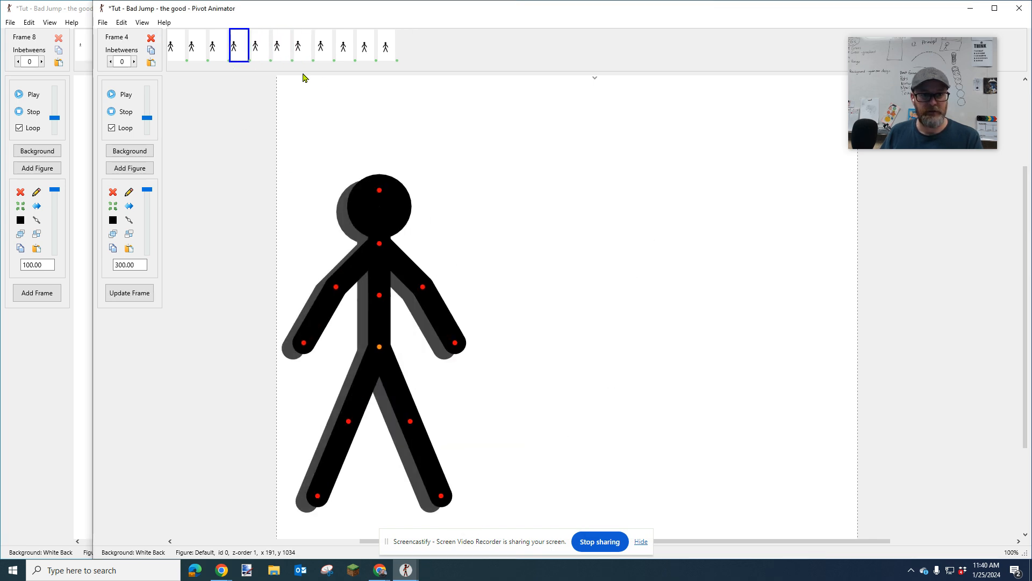
key("Right")
key("Right")
key("Right")
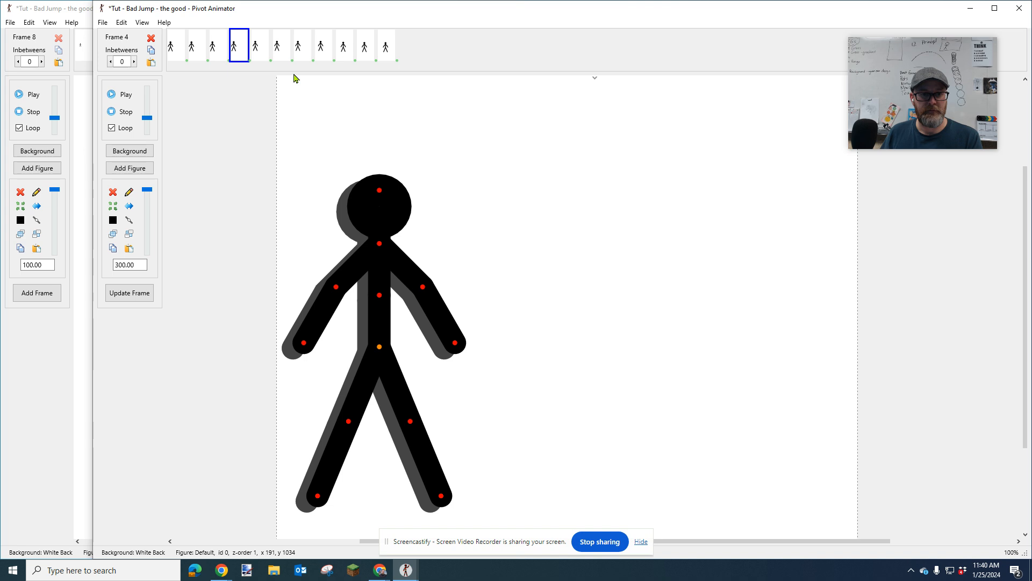
key("Right")
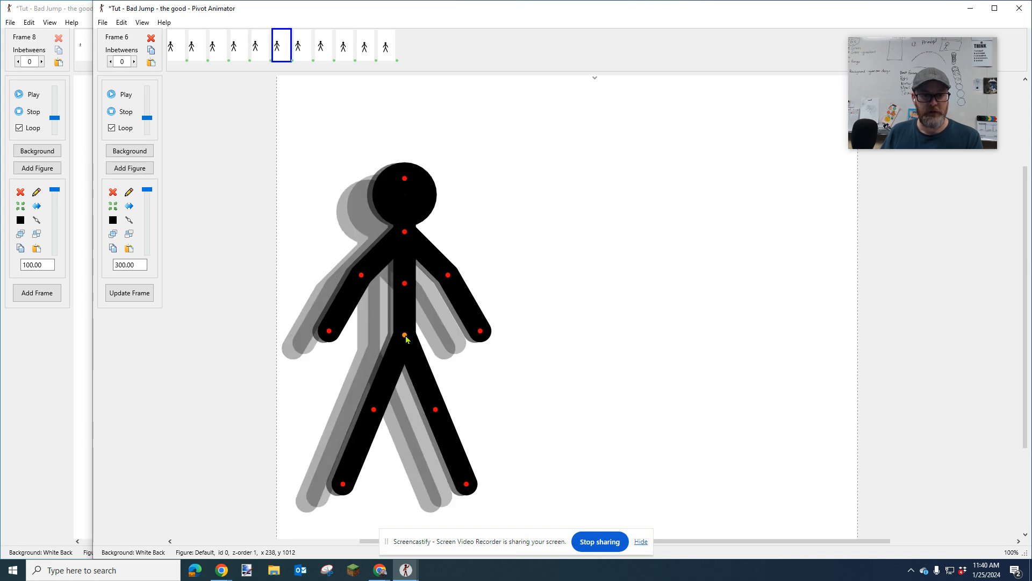
key("Left")
key("Left")
key("Left")
key("Right")
key("Right")
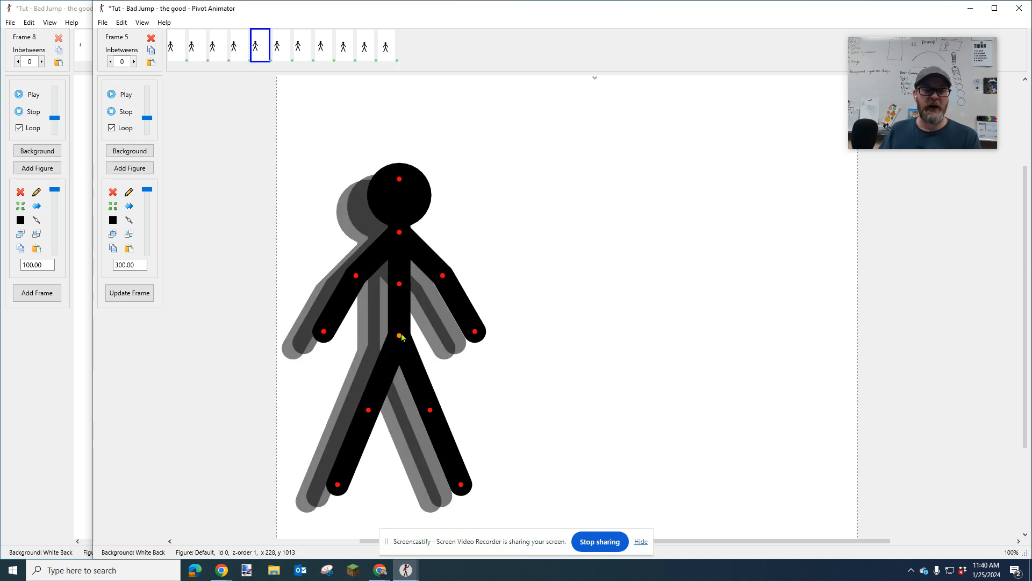
Move the figure in frame 4 farther from the starting pose, to about x 210, y 1021, and update the frame
scroll(401, 338, "up", 5)
scroll(398, 355, "down", 4)
key("Left")
key("Left")
key("Left")
key("Right")
key("Right")
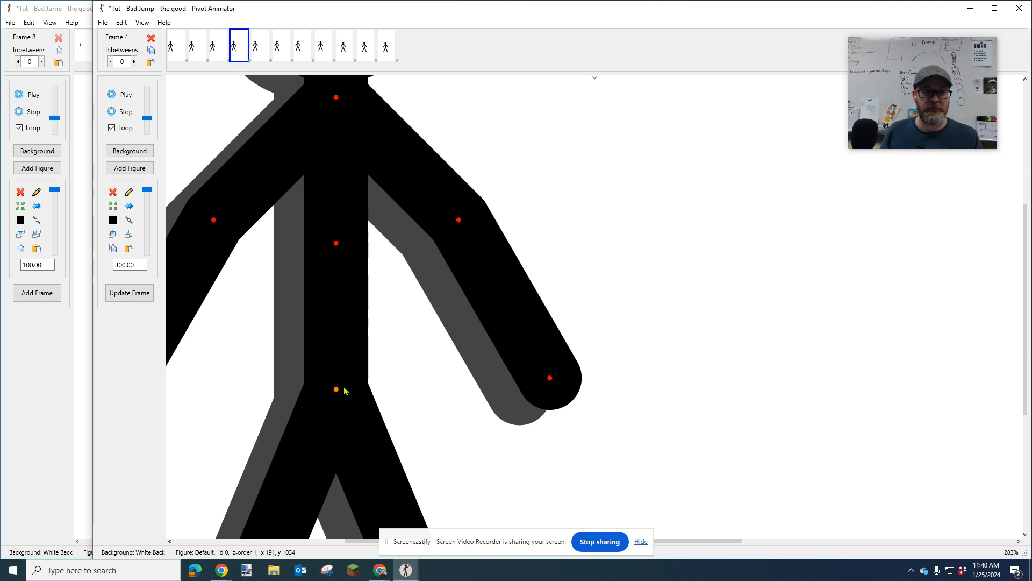
left_click_drag(336, 391, 366, 372)
scroll(365, 377, "down", 3)
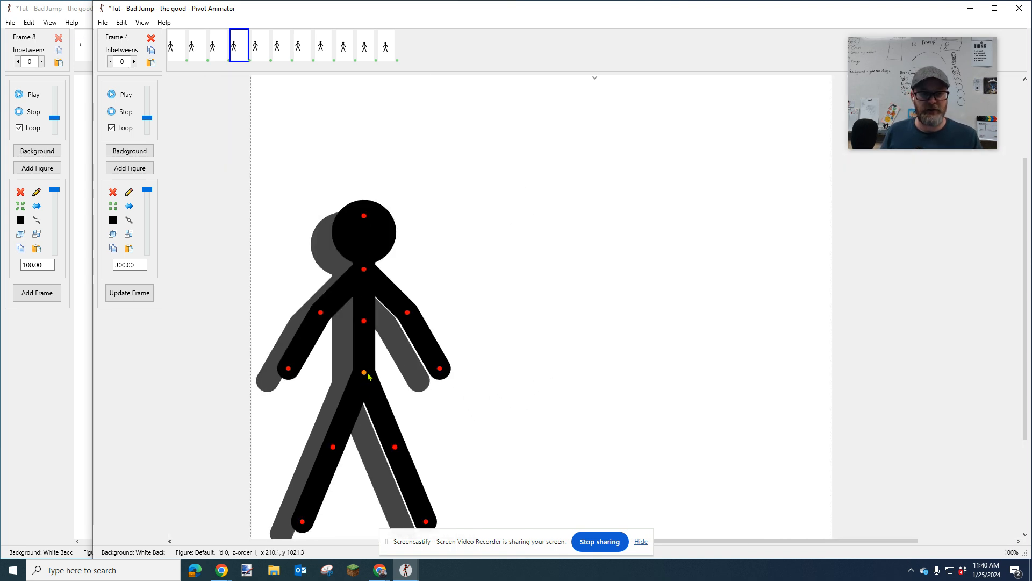
key("Return")
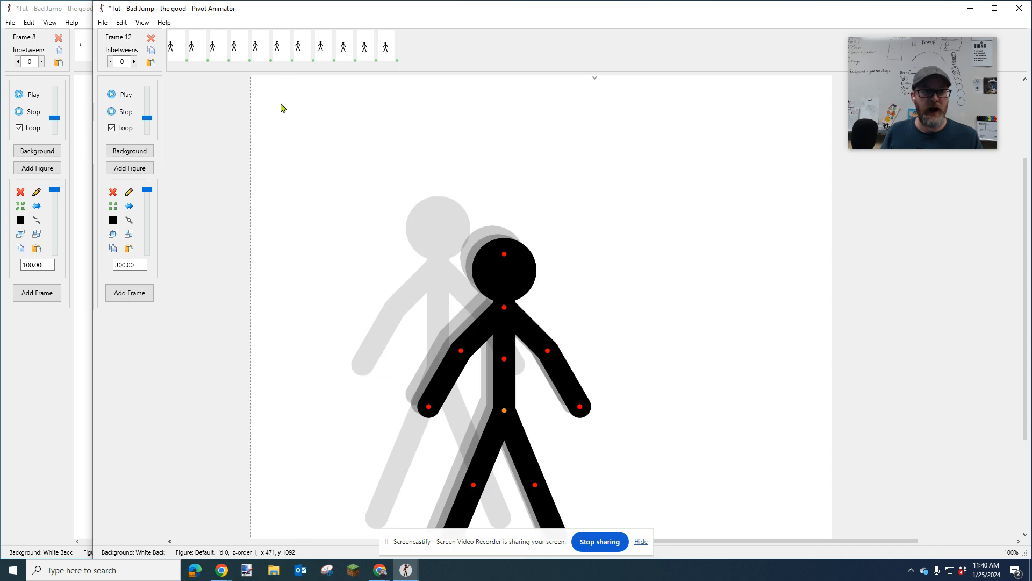
Delete frames 2 to 11 of the enlarged-figure animation together, keeping only the first standing frame
left_click(386, 47)
left_click(197, 52, "shift")
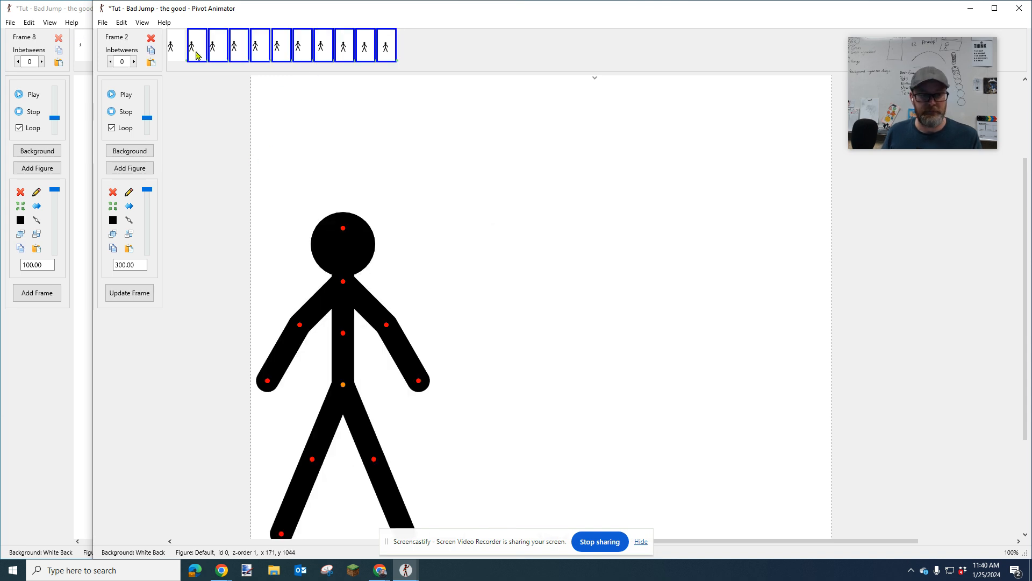
key("Delete")
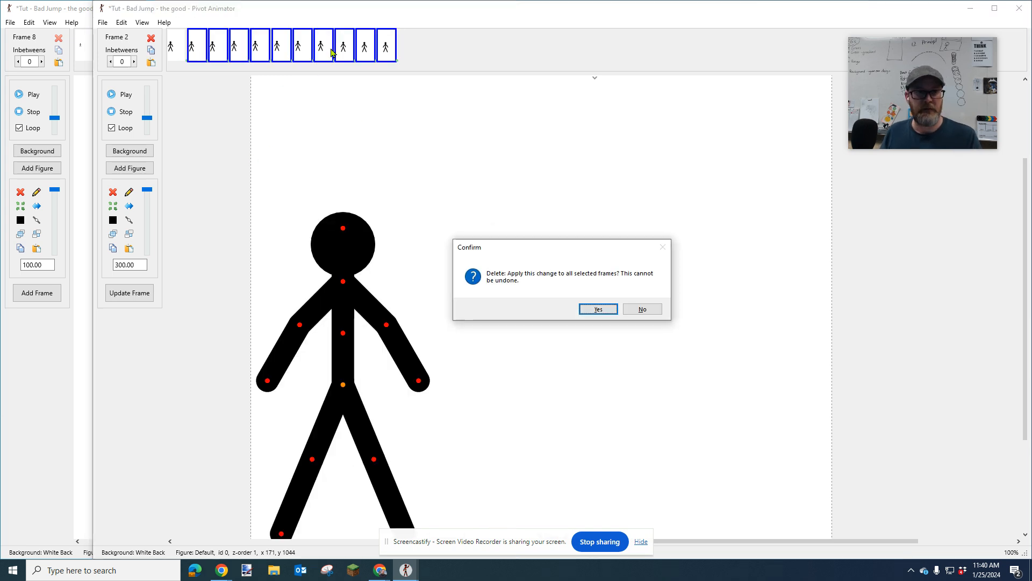
left_click(595, 308)
left_click(151, 38)
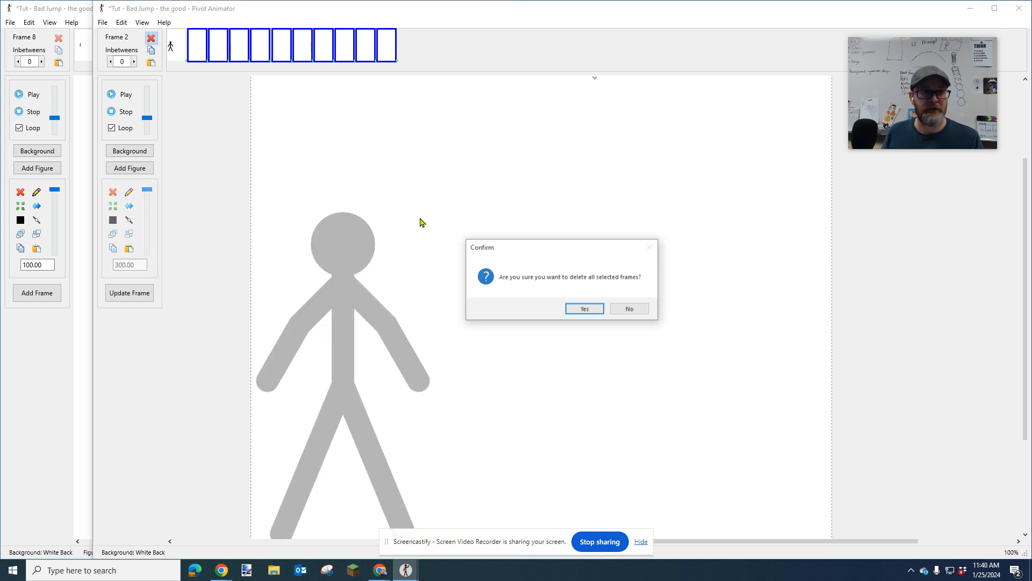
left_click(592, 307)
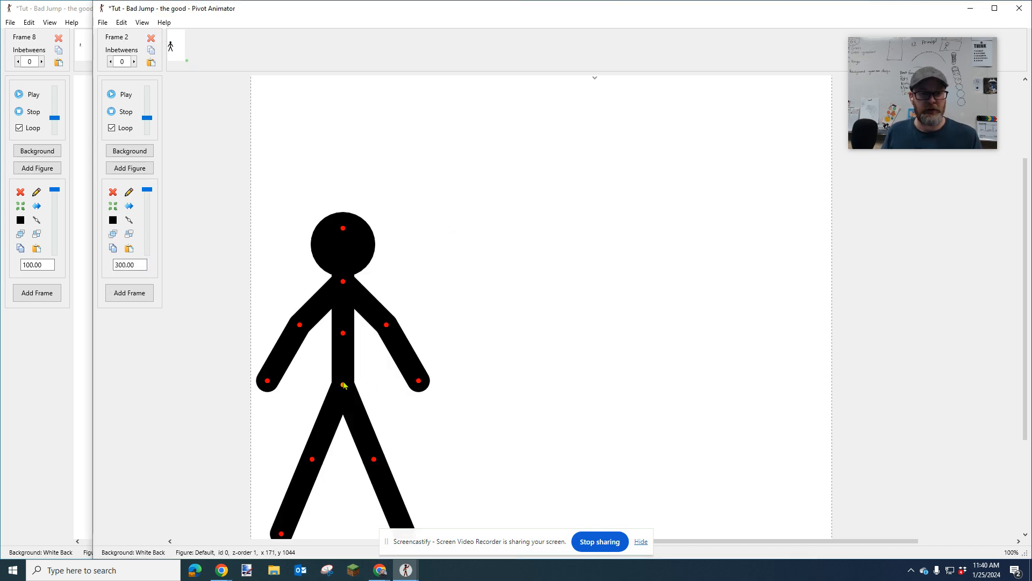
Hold the starting standing pose by adding identical frames through frame 6
key("space")
key("space")
key("space")
key("space")
key("space")
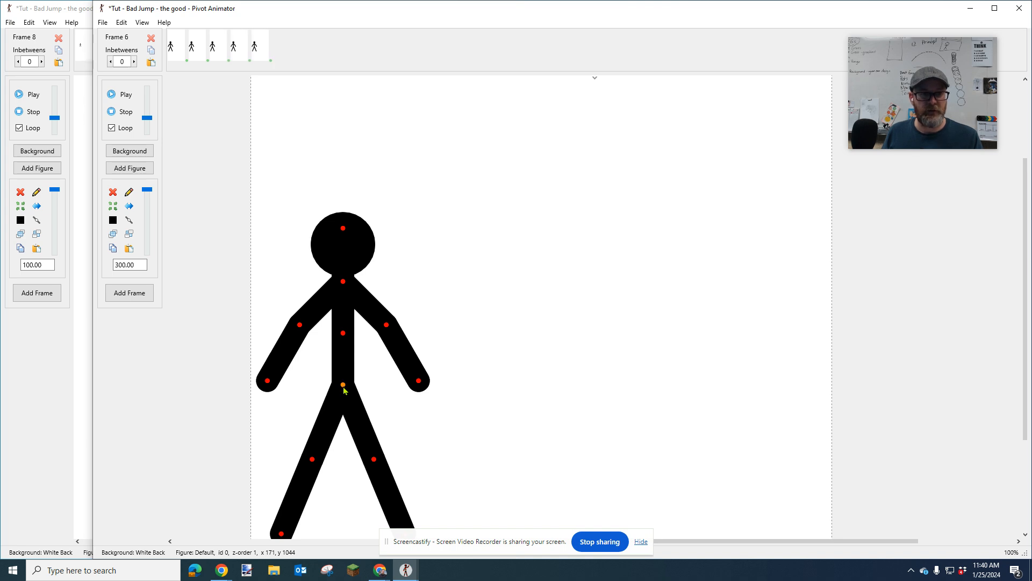
Add take-off frames 7 to 10 with growing spacing, moving the figure up and forward to about x 318, y 948.5
left_click_drag(343, 387, 366, 373)
key("space")
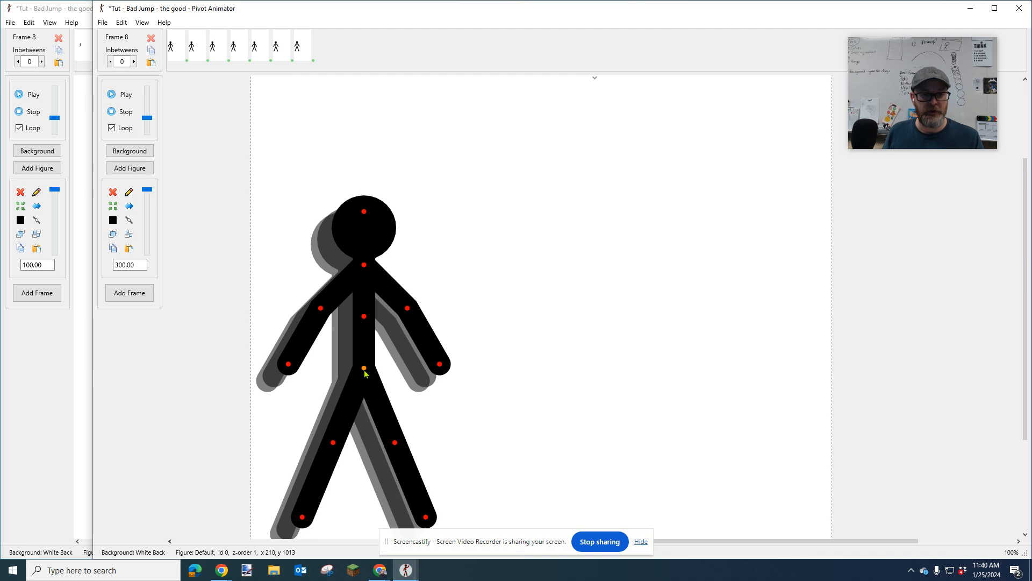
scroll(344, 368, "up", 3)
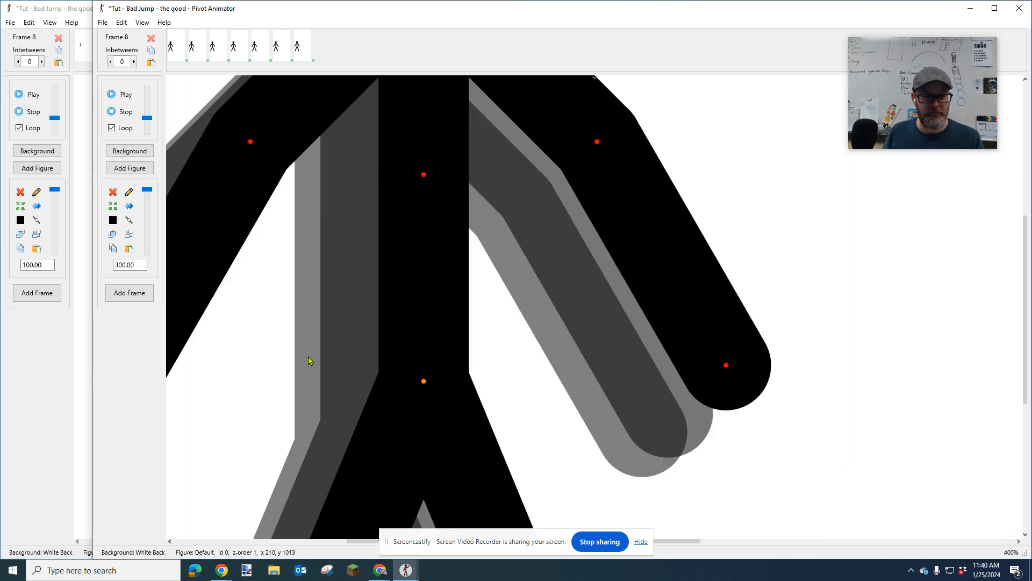
key("space")
left_click_drag(427, 381, 657, 245)
key("space")
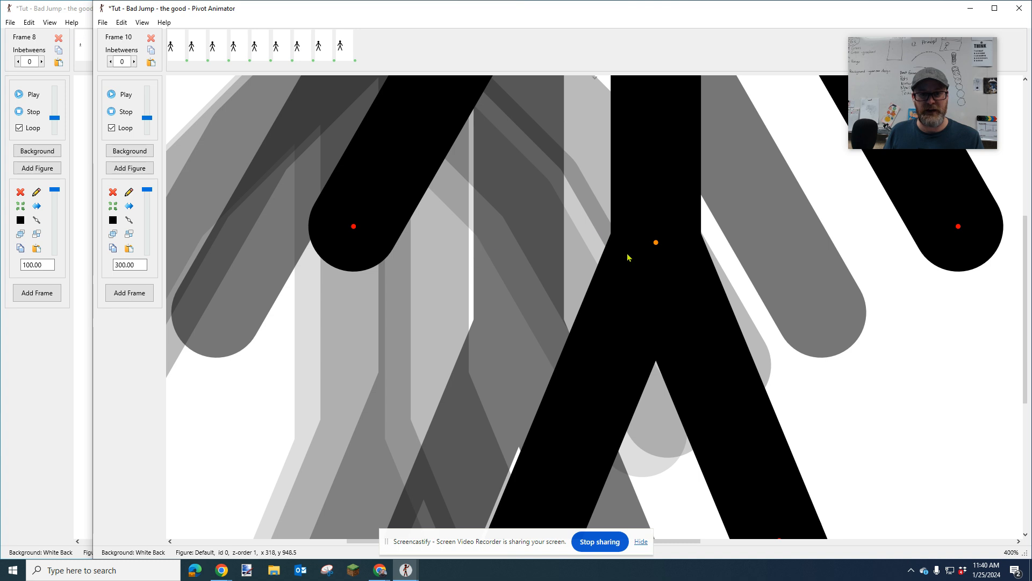
key("space")
Add frames 11 to 14 carrying the figure over the jump's peak and down to a landing at about x 617, y 1018.5
scroll(717, 260, "down", 3)
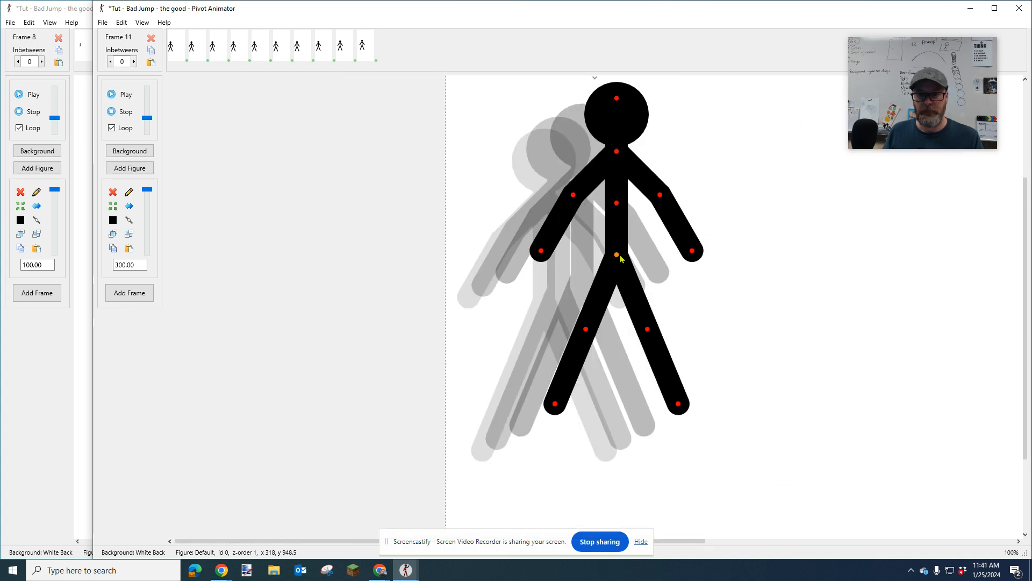
left_click_drag(616, 256, 777, 294)
key("space")
key("space")
key("space")
key("space")
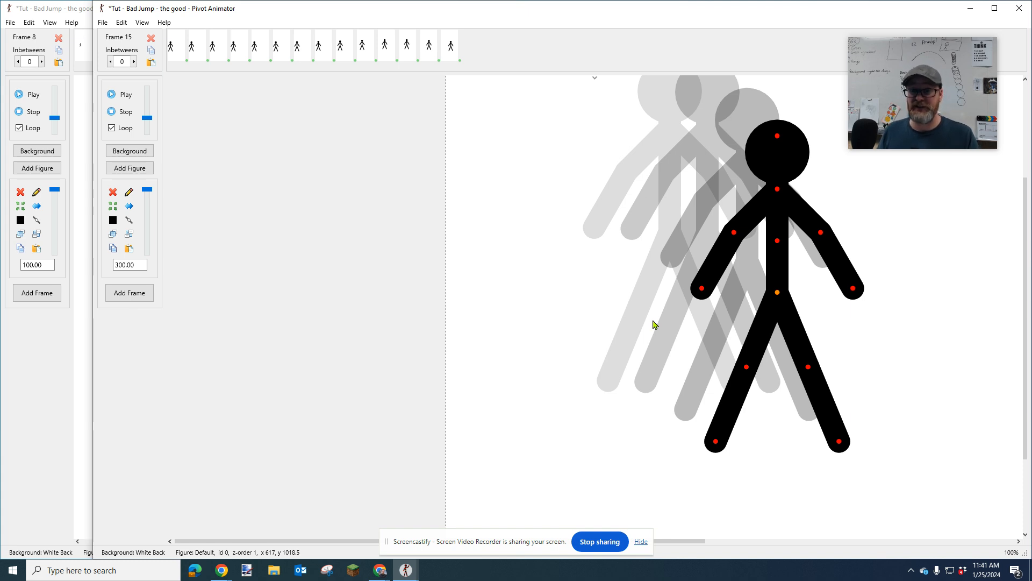
Hold the landing pose by adding identical frames through frame 21
key("space")
key("space")
key("space")
key("space")
key("space")
key("space")
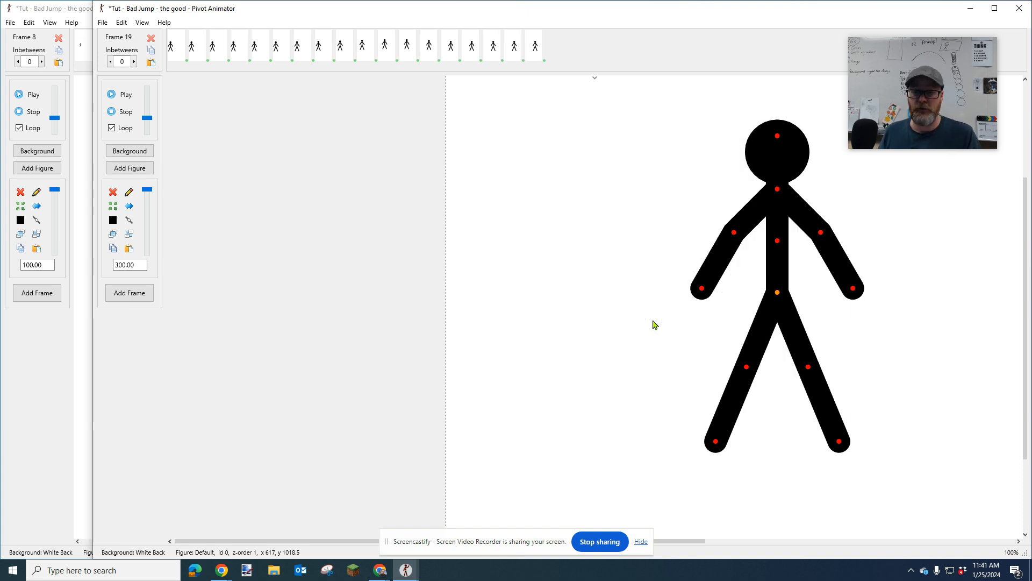
Play the enlarged-figure jump, then play the small-figure jump in its maximized, zoomed-in window for comparison and stop it
left_click(121, 94)
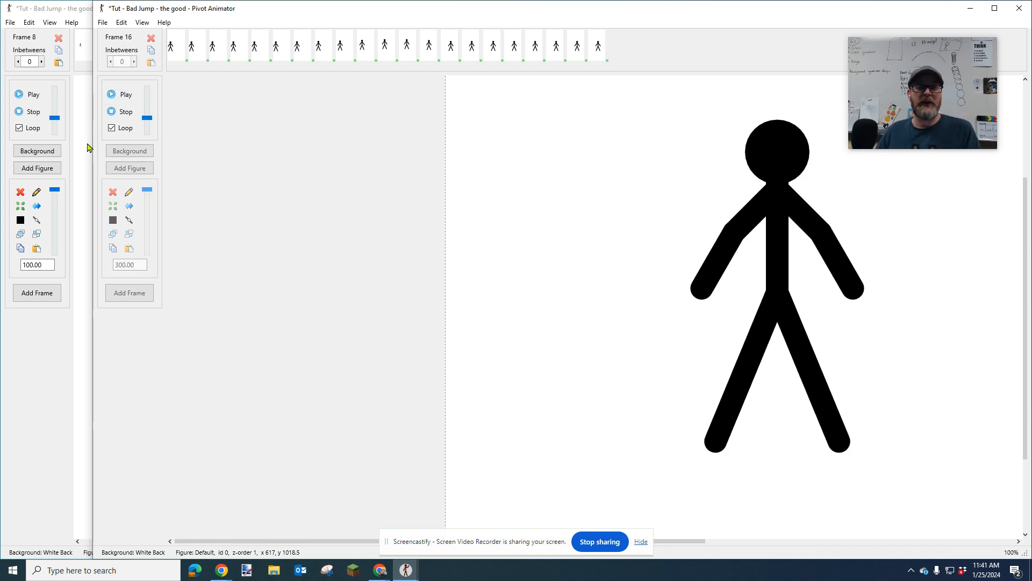
left_click(60, 14)
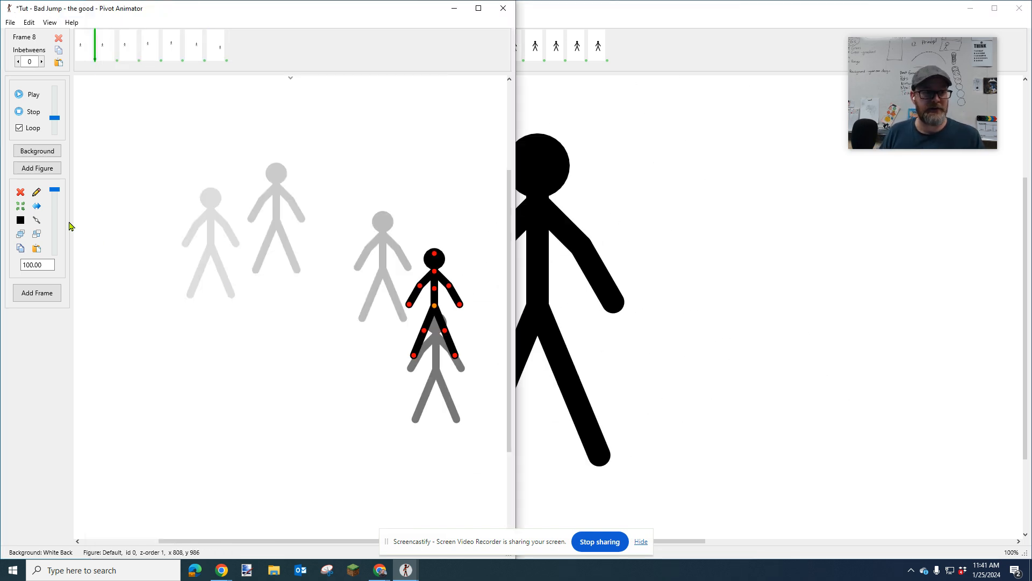
left_click(31, 96)
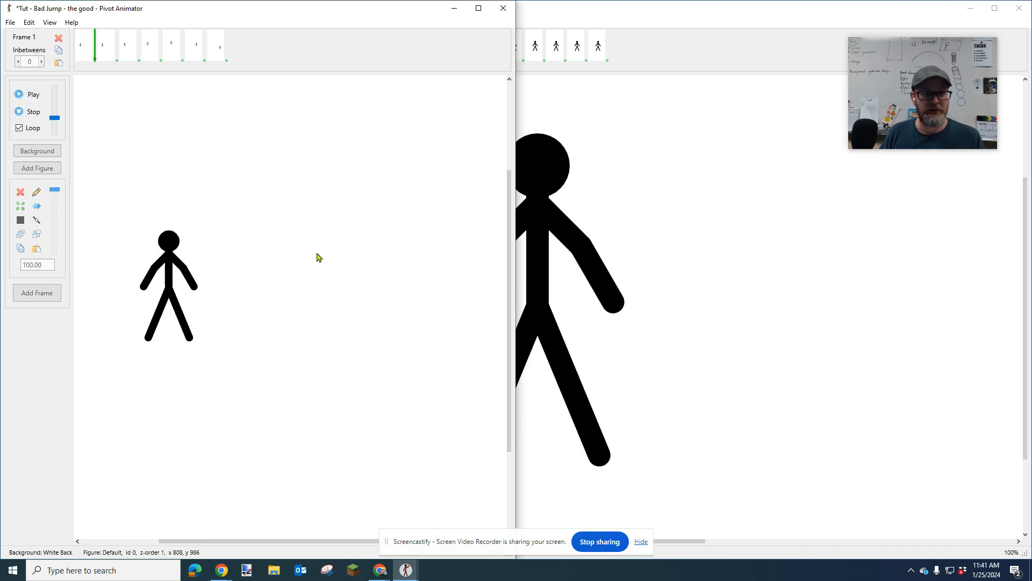
left_click(478, 8)
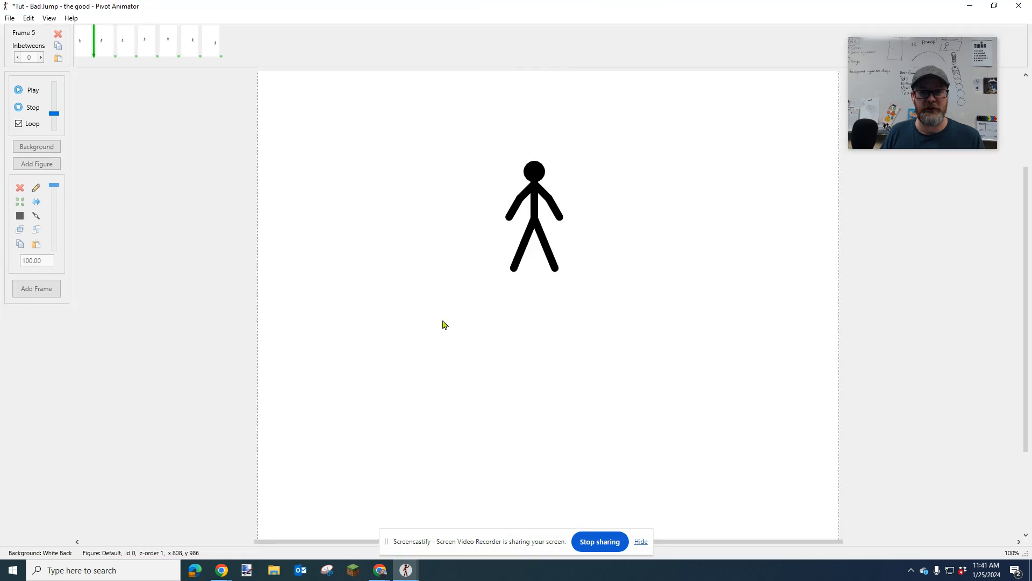
scroll(553, 261, "up", 2)
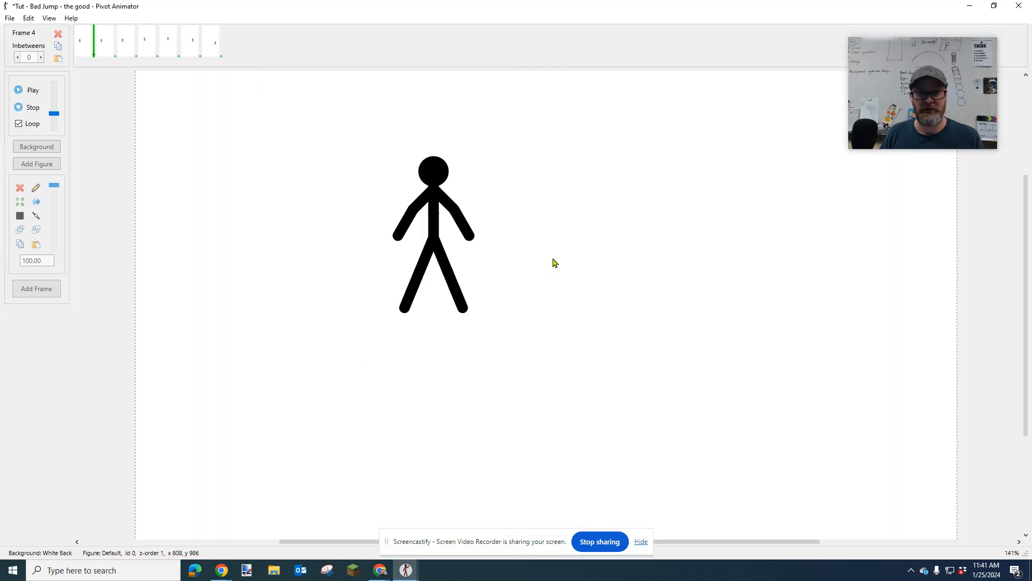
left_click(33, 107)
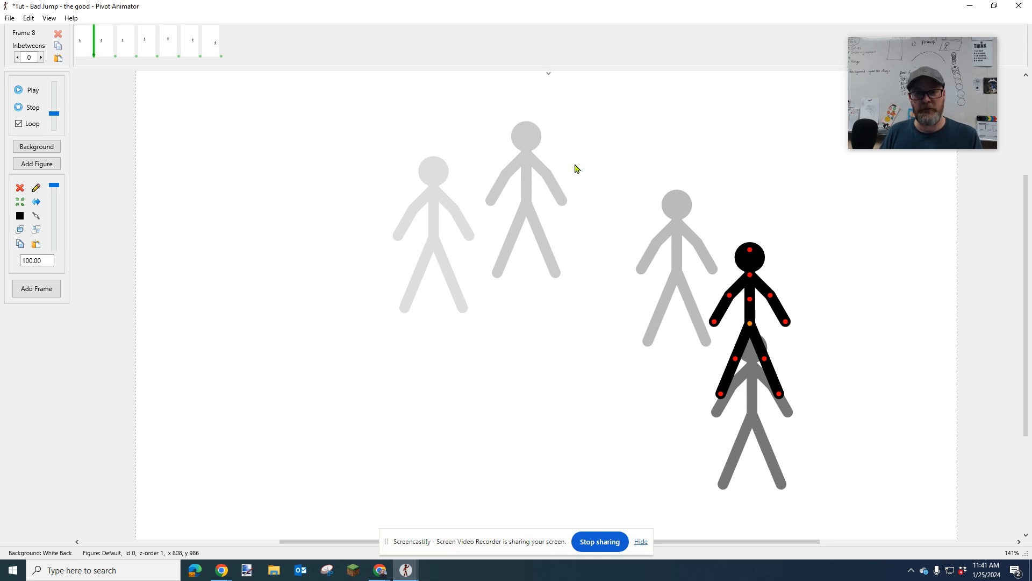
Discard the small figure's unsaved pose and step back and forth around frames 3 to 5 to compare the pose spacing
key("Left")
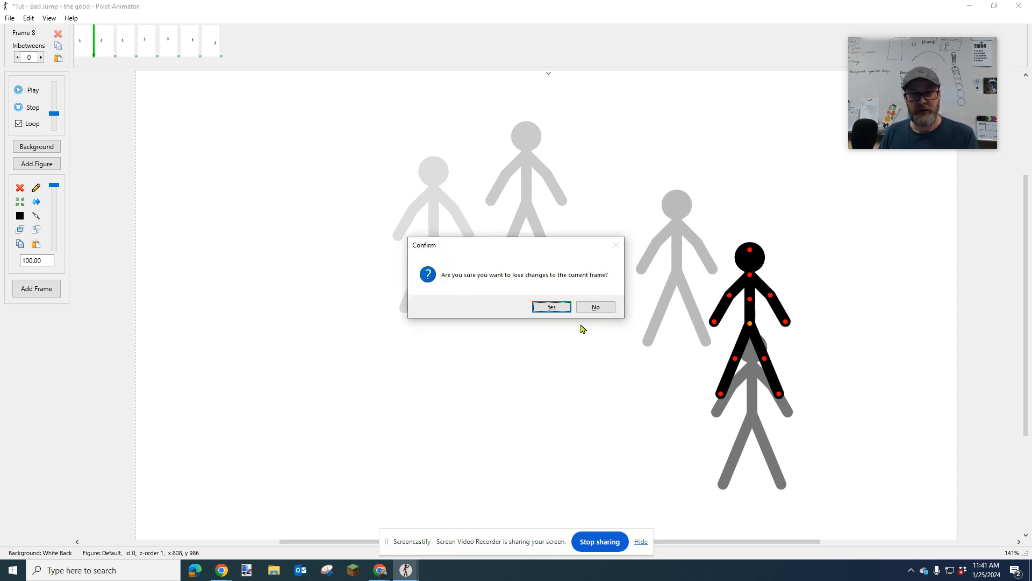
left_click(552, 307)
key("Left")
key("Left")
key("Left")
key("Left")
key("Left")
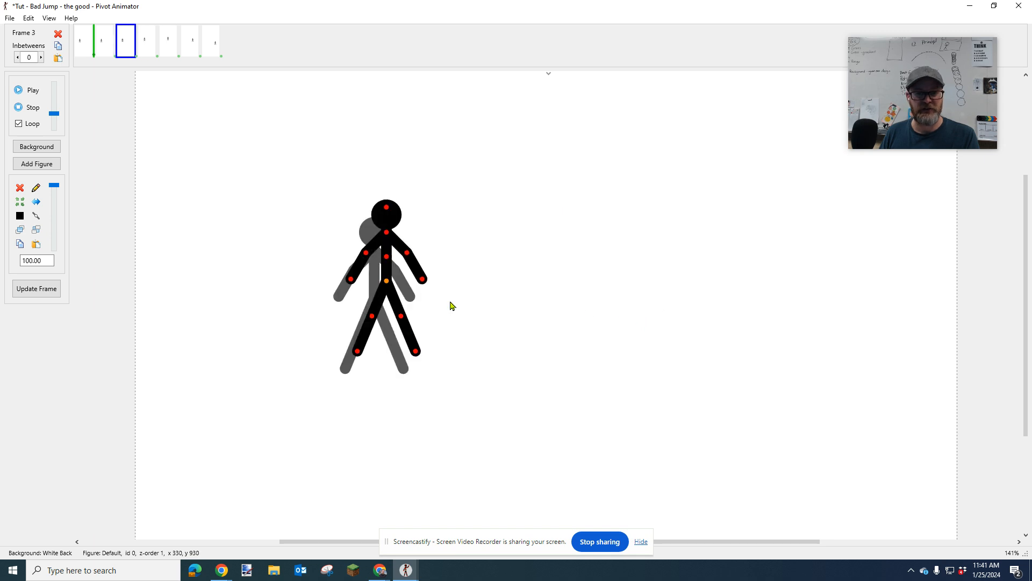
key("Right")
key("Right")
key("Right")
key("Right")
key("Right")
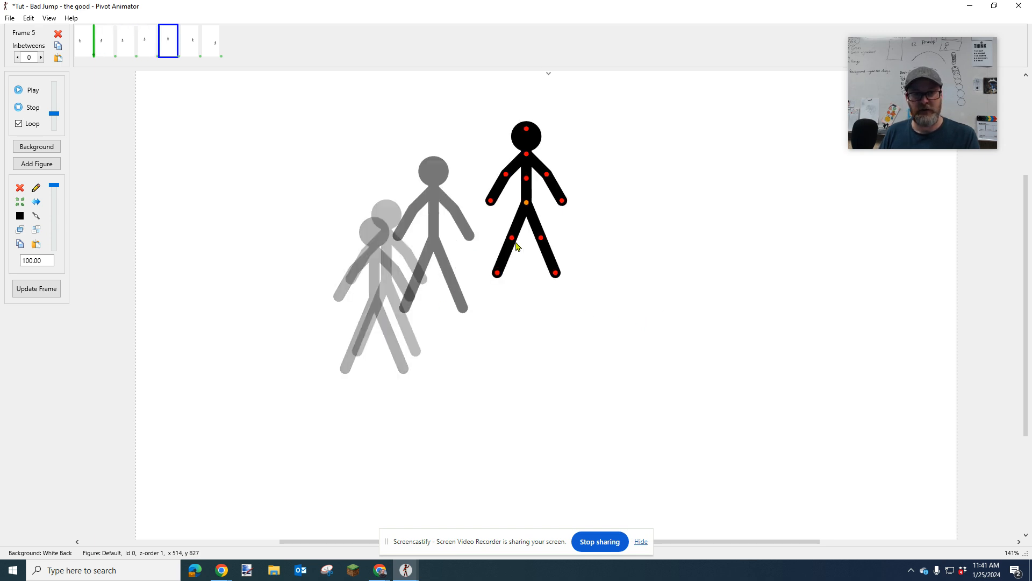
key("Left")
key("Left")
key("Left")
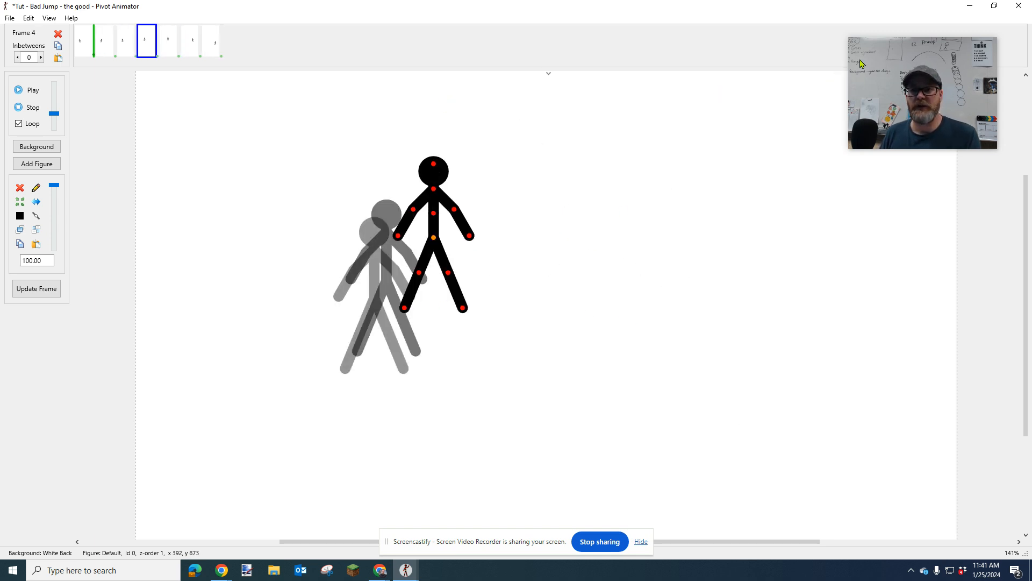
Restore and narrow the small-figure window, switch back to the enlarged-figure animation and stop its playback
left_click(994, 5)
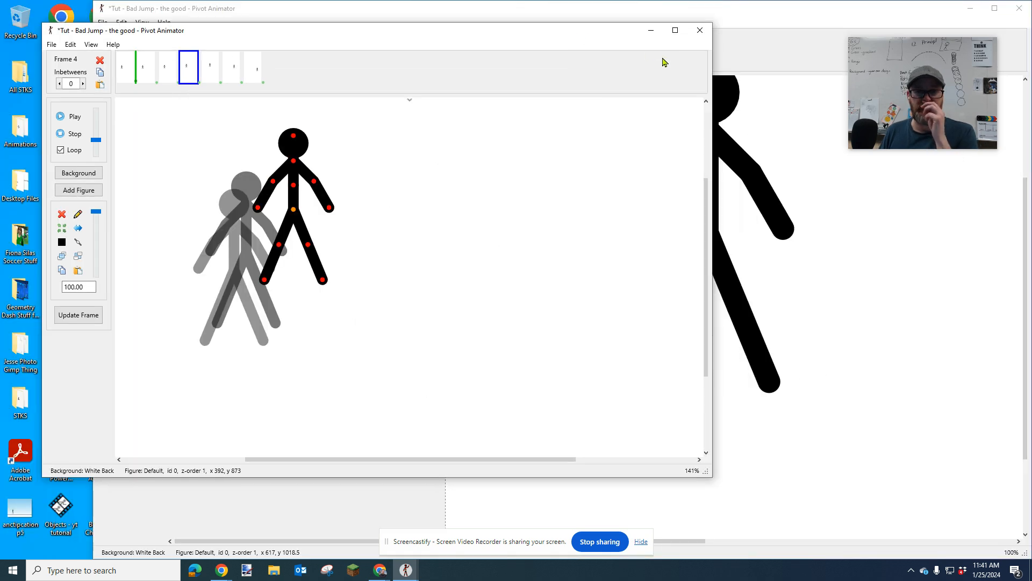
left_click_drag(712, 60, 293, 89)
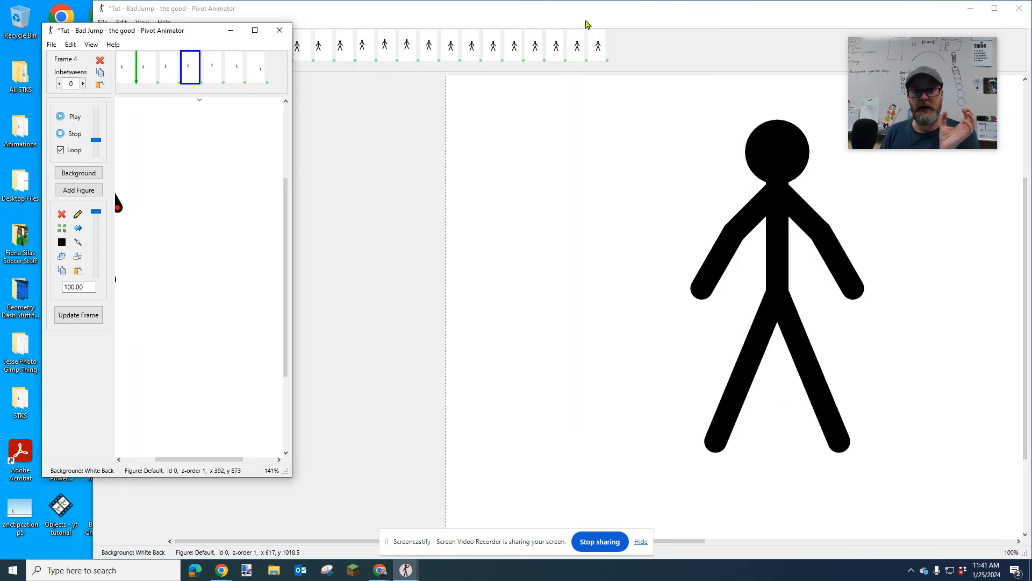
left_click(634, 16)
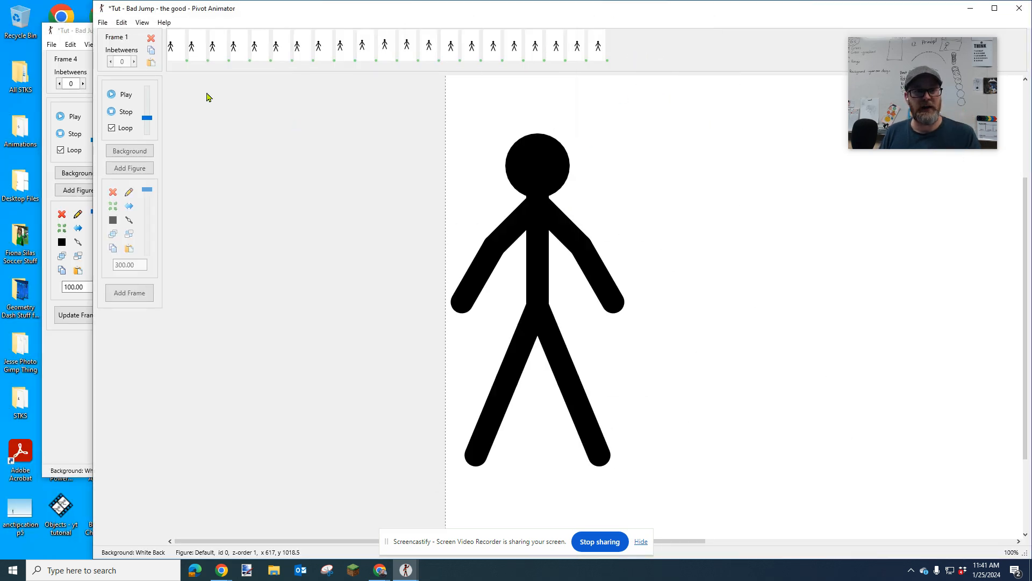
left_click(126, 113)
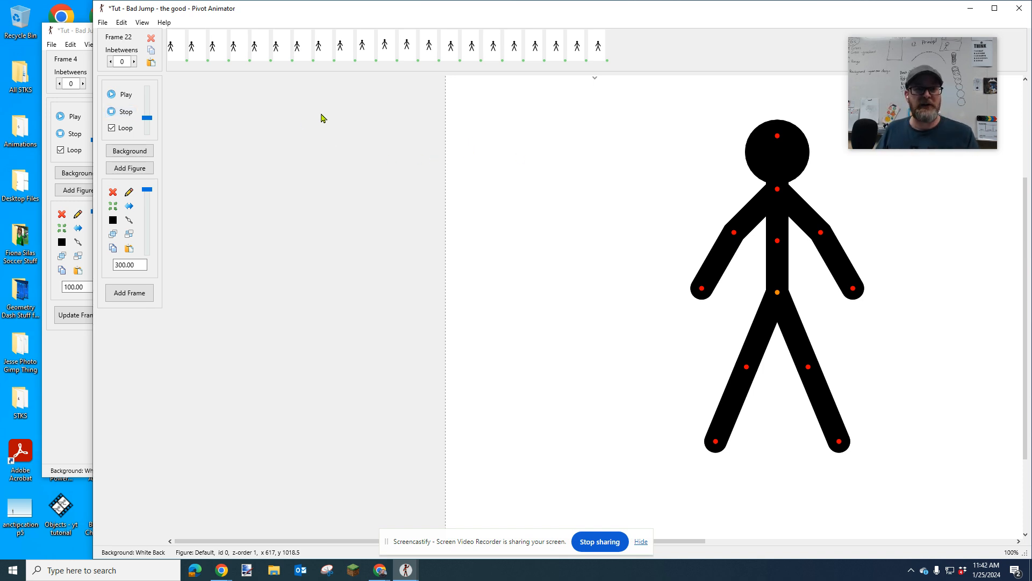
Step back from the landing to the take-off frames and forward through the jump to examine the onion-skin spacing
key("Left")
key("Left")
key("Left")
key("Left")
key("Left")
key("Left")
key("Left")
key("Left")
key("Left")
key("Left")
key("Left")
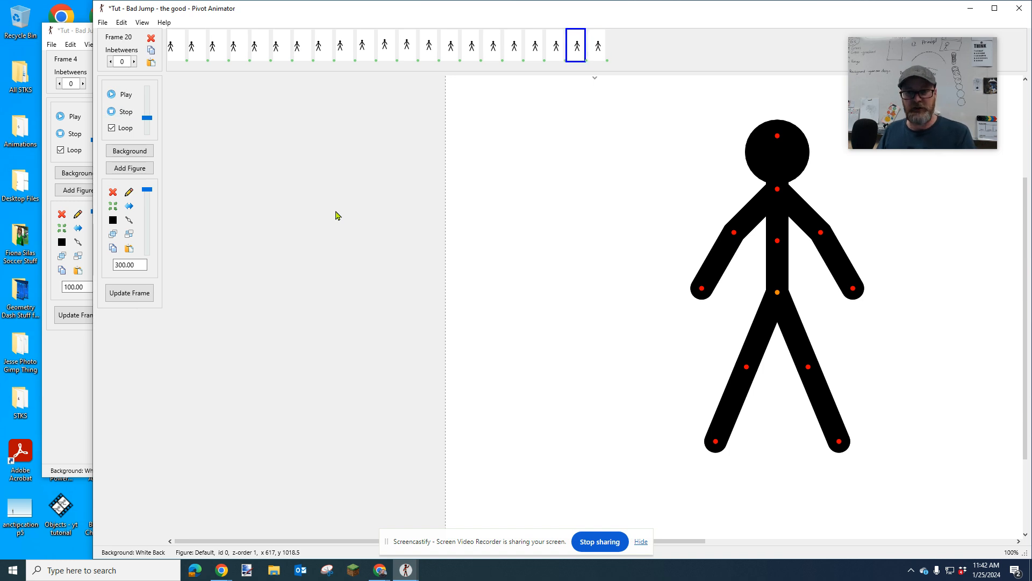
key("Left")
key("Left")
key("Left")
key("Left")
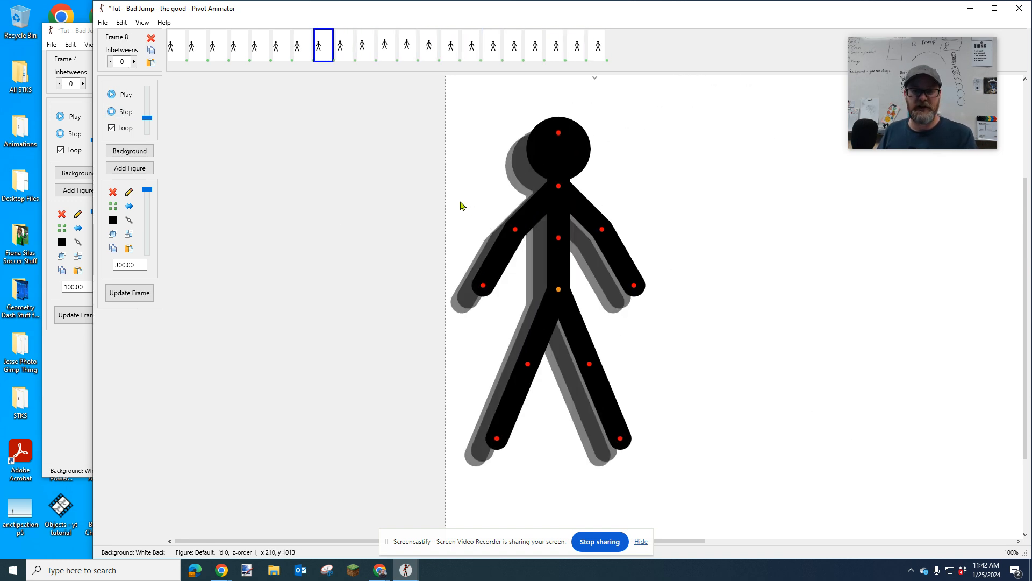
key("Right")
key("Right")
key("Right")
key("Right")
key("Right")
key("Right")
key("Right")
key("Right")
key("Right")
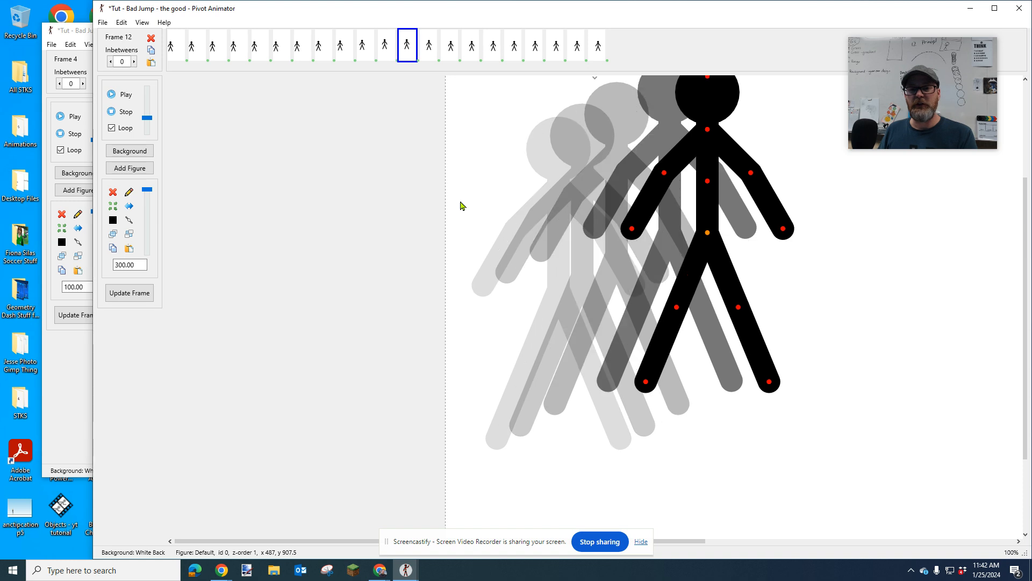
key("Right")
key("Right")
key("Right")
Step back to frame 6 and flip between it and its neighbours to compare the start of the movement
key("Left")
key("Left")
key("Left")
key("Left")
key("Left")
key("Left")
key("Left")
key("Left")
key("Left")
key("Left")
key("Left")
key("Left")
key("Left")
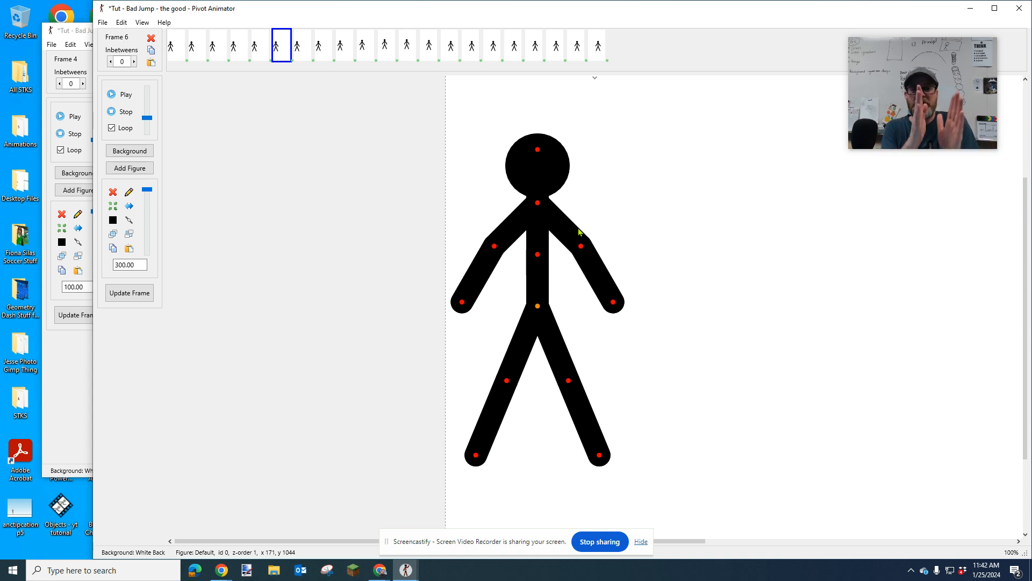
key("Right")
key("Right")
key("Left")
key("Left")
key("Right")
key("Left")
key("Right")
key("Left")
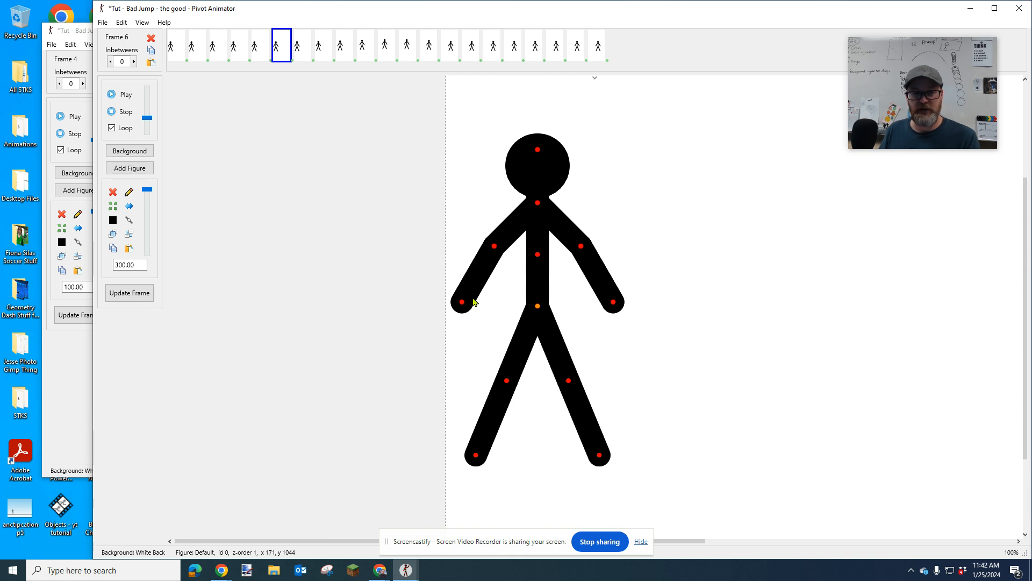
Raise both of the figure's arms slightly in frame 6 and farther outward in frame 7
left_click_drag(495, 248, 491, 246)
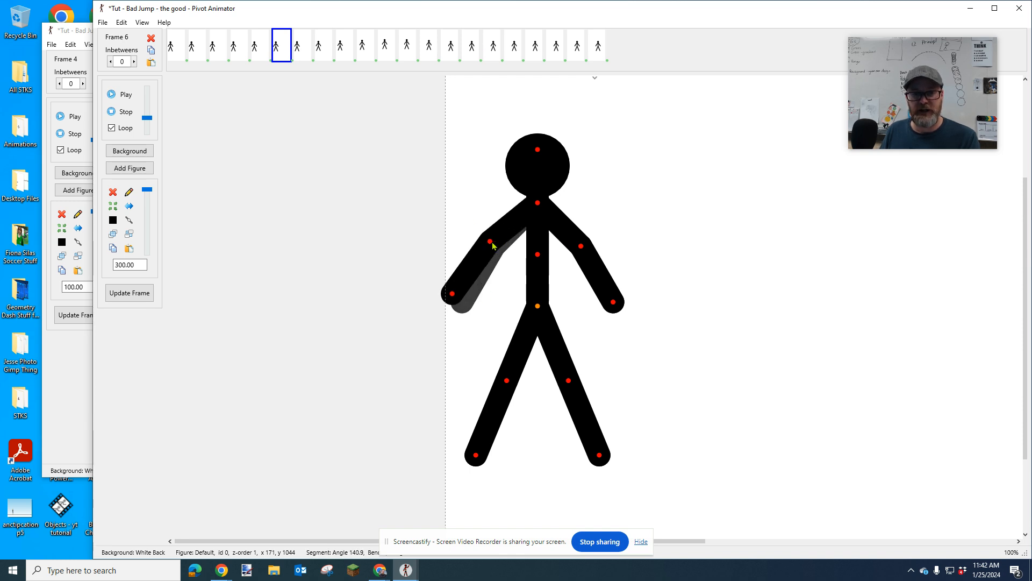
left_click_drag(580, 245, 585, 241)
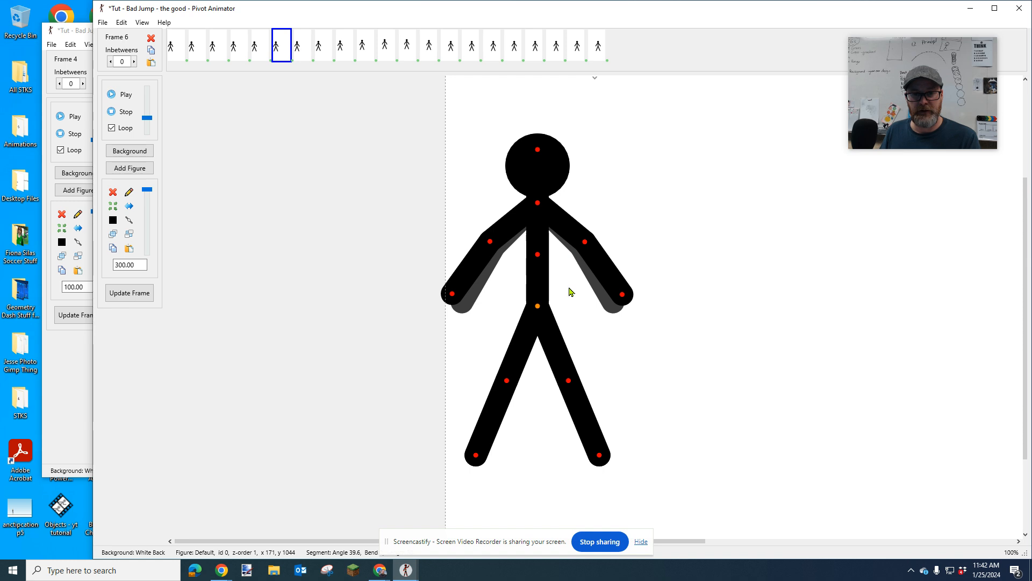
key("Right")
left_click_drag(503, 245, 507, 230)
left_click_drag(588, 243, 604, 232)
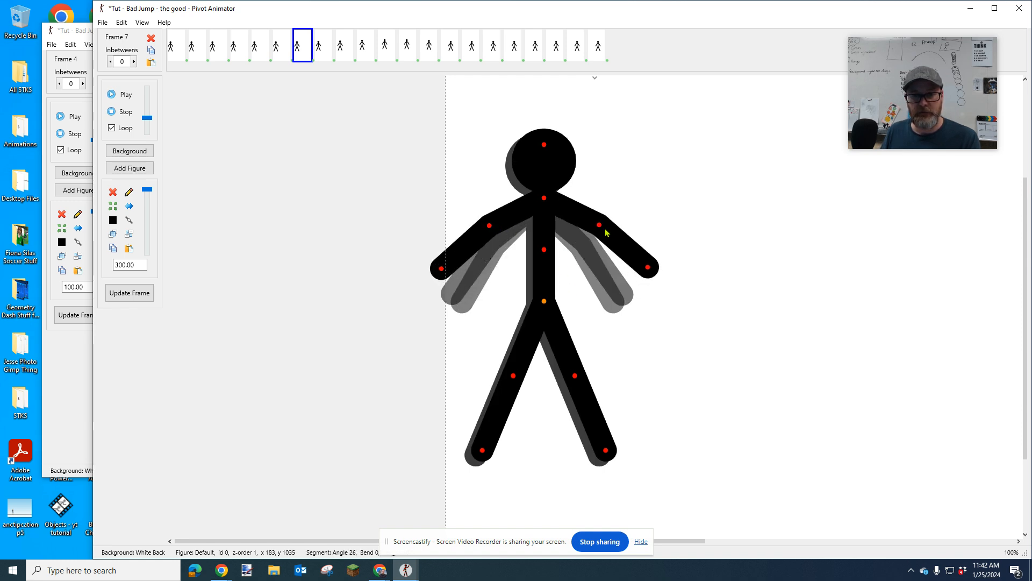
Raise both arms progressively higher in frames 8 and 9 as the figure leaves the ground
key("Right")
left_click_drag(519, 233, 535, 216)
left_click_drag(603, 233, 613, 221)
key("Right")
left_click_drag(540, 218, 523, 180)
left_click_drag(628, 220, 650, 201)
Raise both arms outward in frame 10 and lift the forward arm in frame 11 near the jump's peak
key("Right")
left_click_drag(572, 196, 555, 150)
left_click_drag(664, 198, 612, 132)
key("Right")
left_click_drag(714, 174, 745, 149)
Pose both arms partly raised in frames 12 and 13, lower in frame 13 as the figure descends
key("Right")
left_click_drag(664, 174, 649, 149)
left_click_drag(751, 173, 775, 158)
key("Right")
left_click_drag(702, 199, 696, 187)
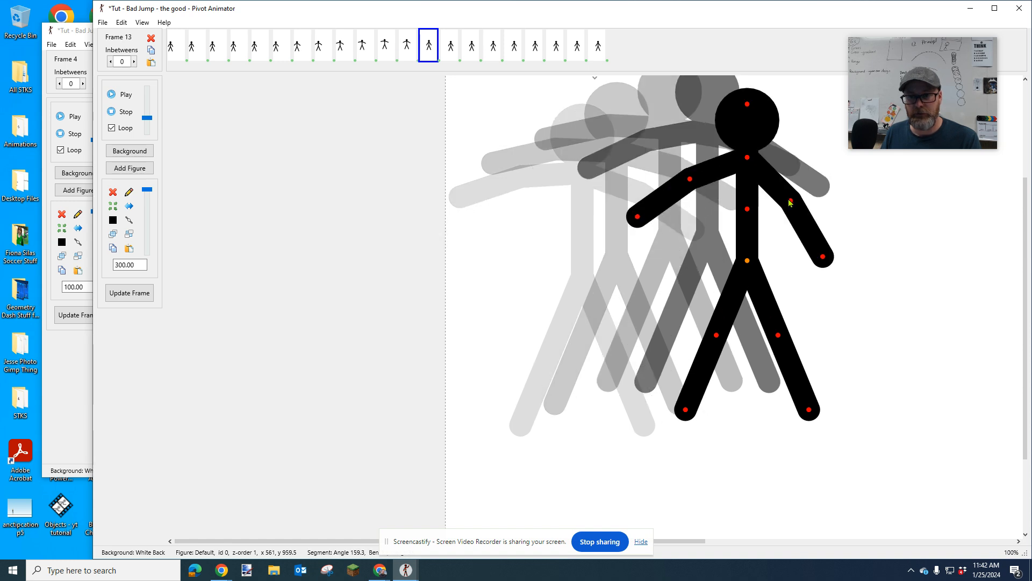
left_click_drag(791, 201, 798, 192)
key("Right")
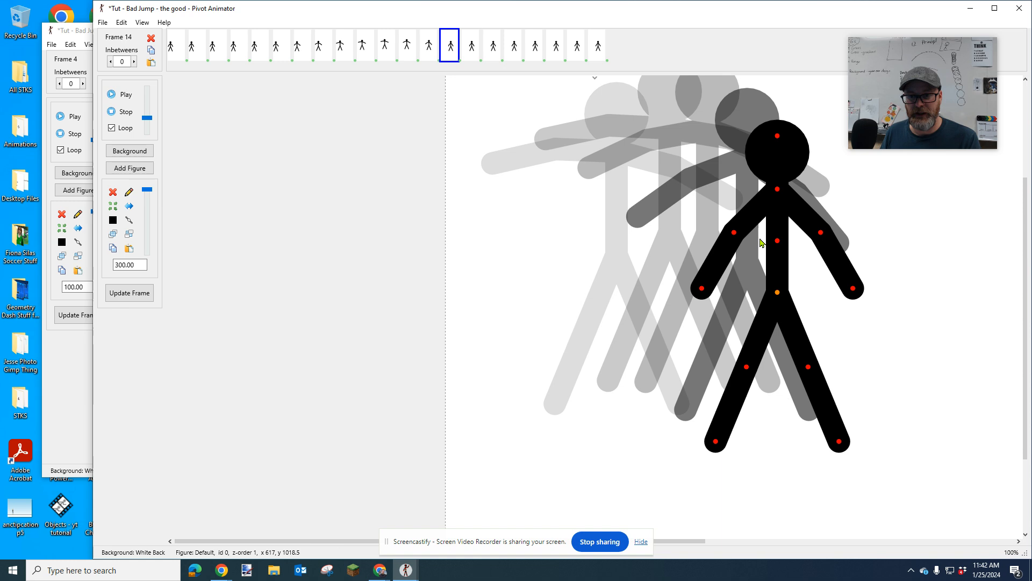
Raise both of the figure's arms slightly outward in frame 14 for the landing pose
left_click_drag(735, 237, 722, 229)
left_click_drag(822, 235, 829, 235)
key("Right")
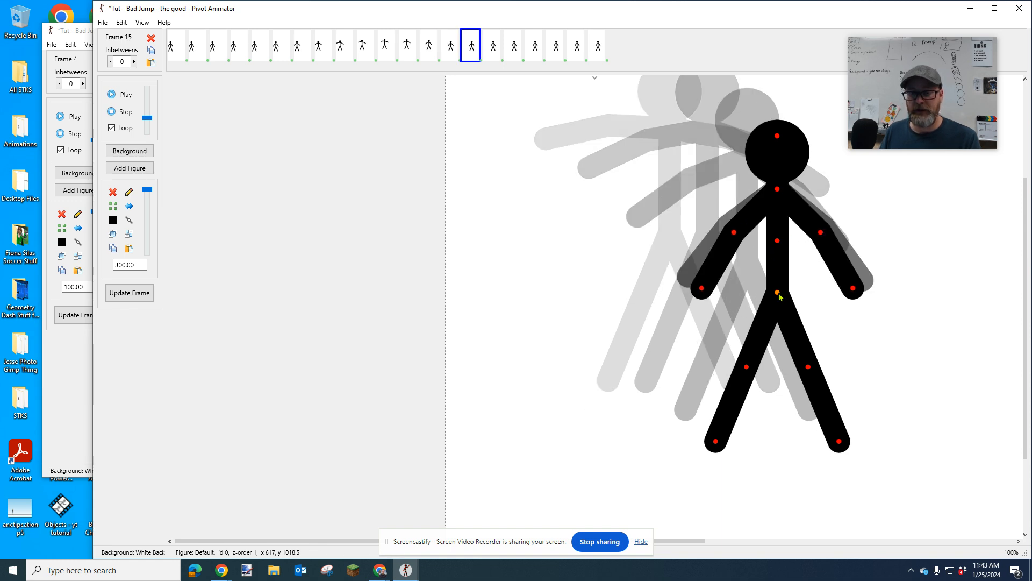
Look through the remaining landing frames and play the animation to review the arm movement, stopping it after the review
key("Right")
key("Right")
key("Right")
key("Right")
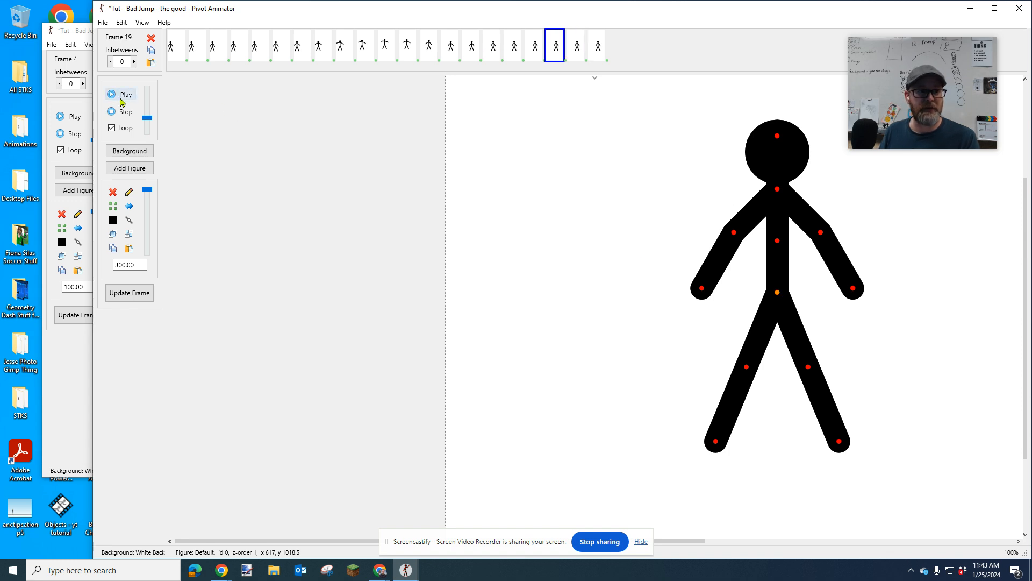
left_click(121, 99)
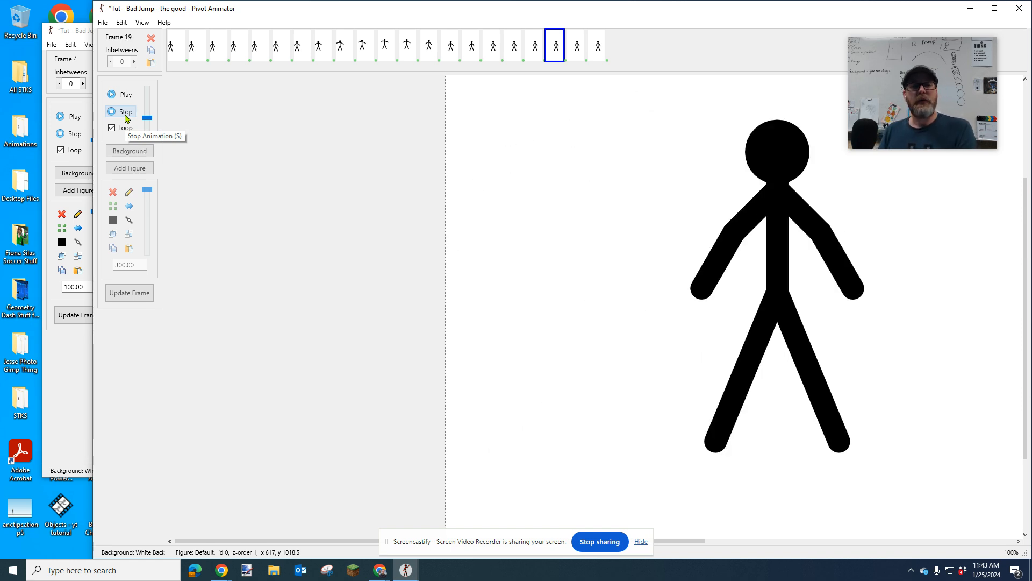
left_click(125, 115)
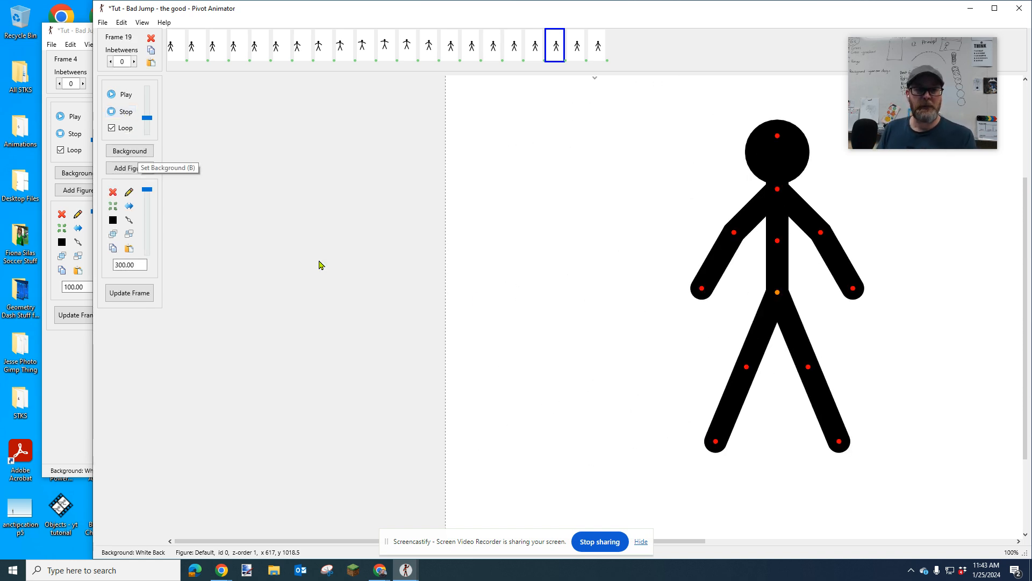
Spread the figure's legs slightly in frame 7 and swing the forward leg farther out in frame 8
key("Left")
key("Left")
key("Left")
key("Left")
key("Left")
key("Left")
key("Left")
key("Left")
key("Left")
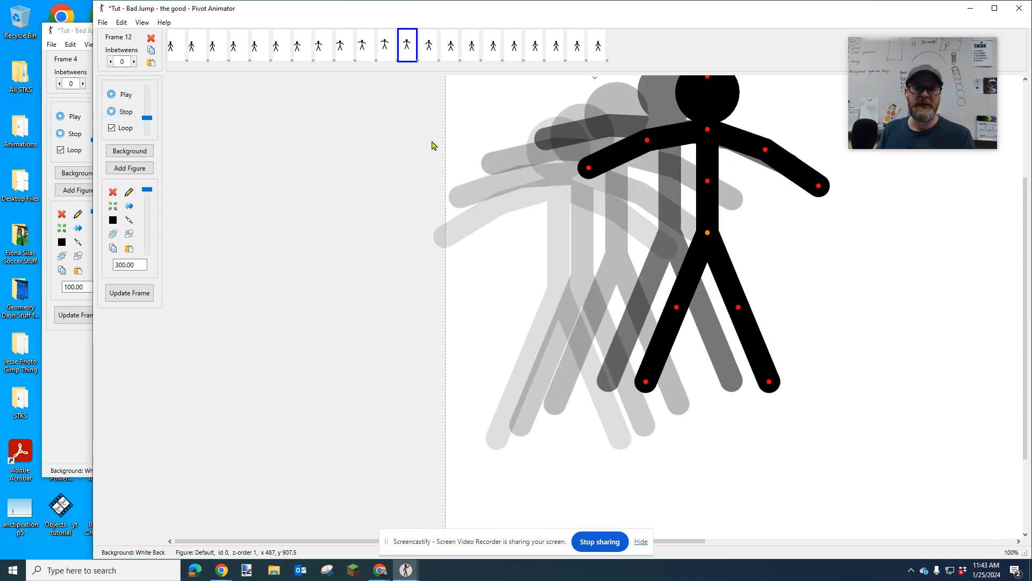
key("Left")
key("Left")
key("Left")
key("Left")
key("Left")
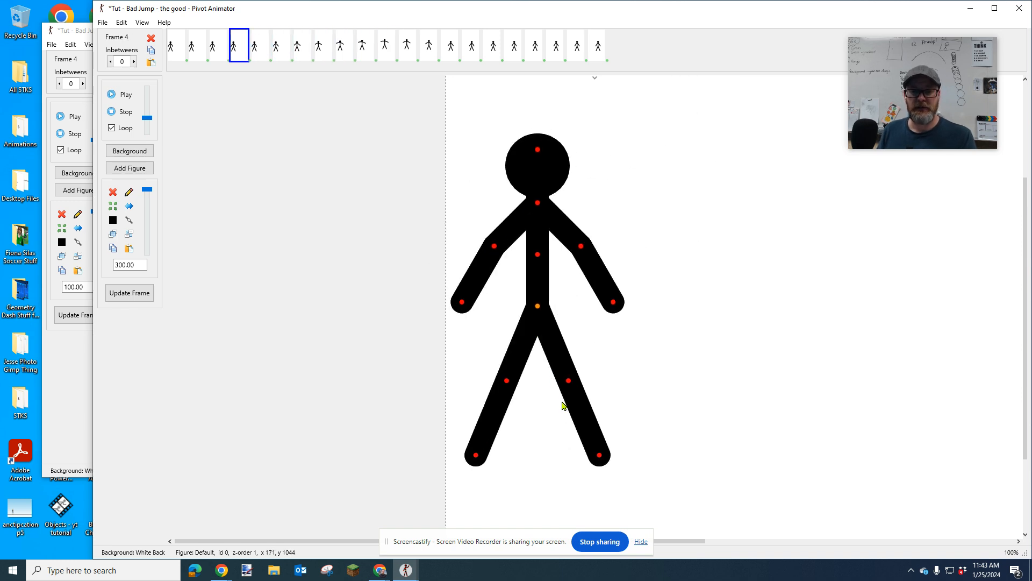
key("Right")
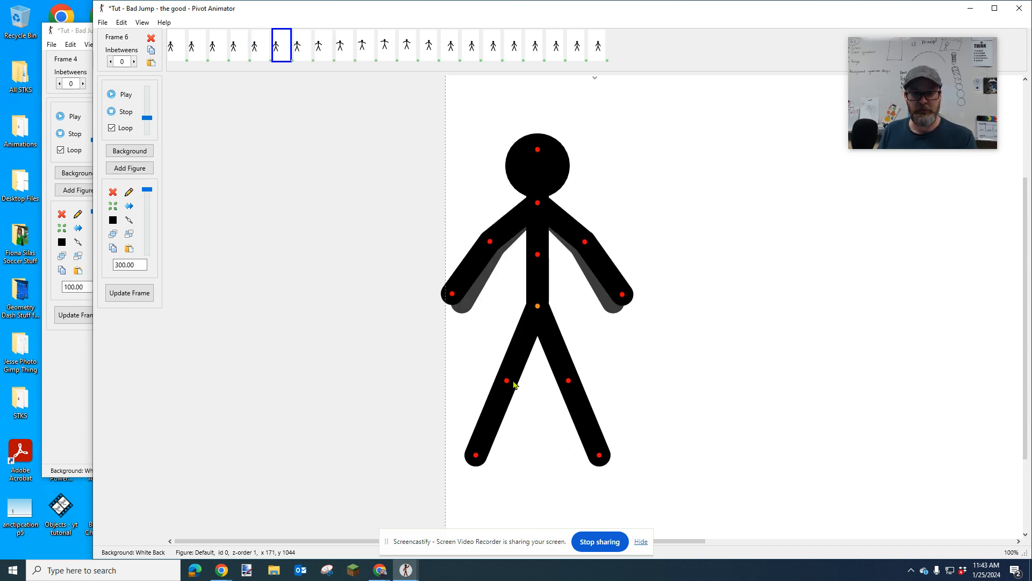
key("Right")
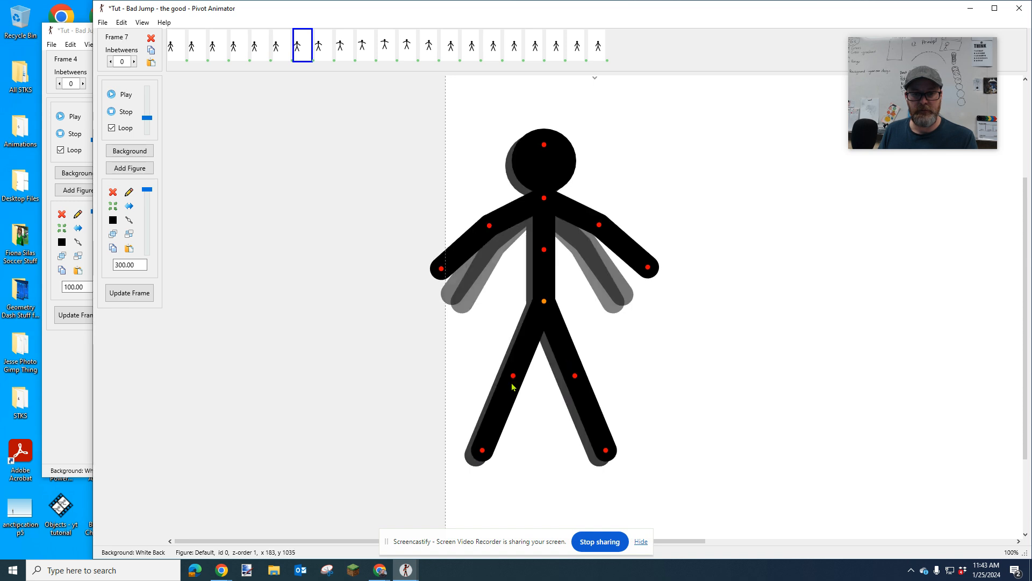
left_click_drag(514, 376, 509, 374)
left_click_drag(576, 376, 519, 366)
key("Right")
left_click_drag(593, 366, 538, 344)
key("Right")
Swing the legs progressively farther apart in frames 9 and 10 as the figure rises
left_click_drag(615, 355, 586, 321)
key("Right")
left_click_drag(648, 330, 604, 279)
key("Right")
Spread both legs wide in frame 11 near the jump's peak, and hide the screen-sharing notice covering the canvas
left_click_drag(701, 307, 746, 290)
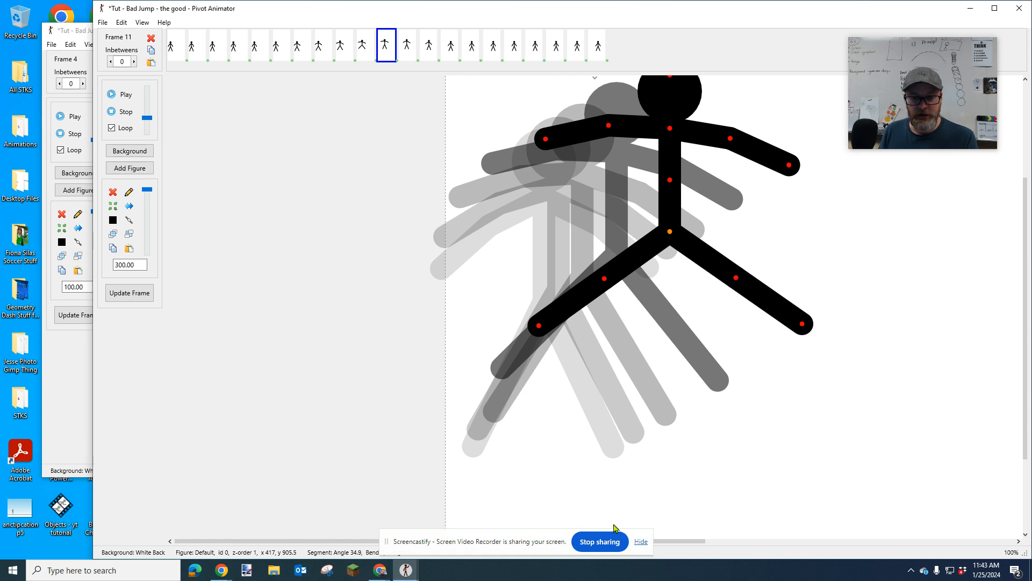
left_click(640, 541)
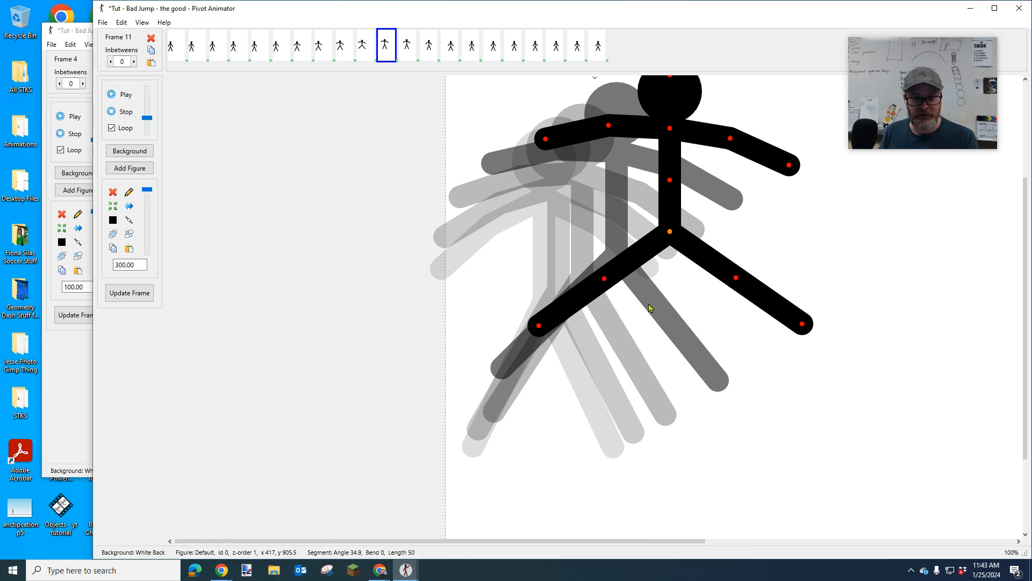
left_click_drag(604, 278, 606, 279)
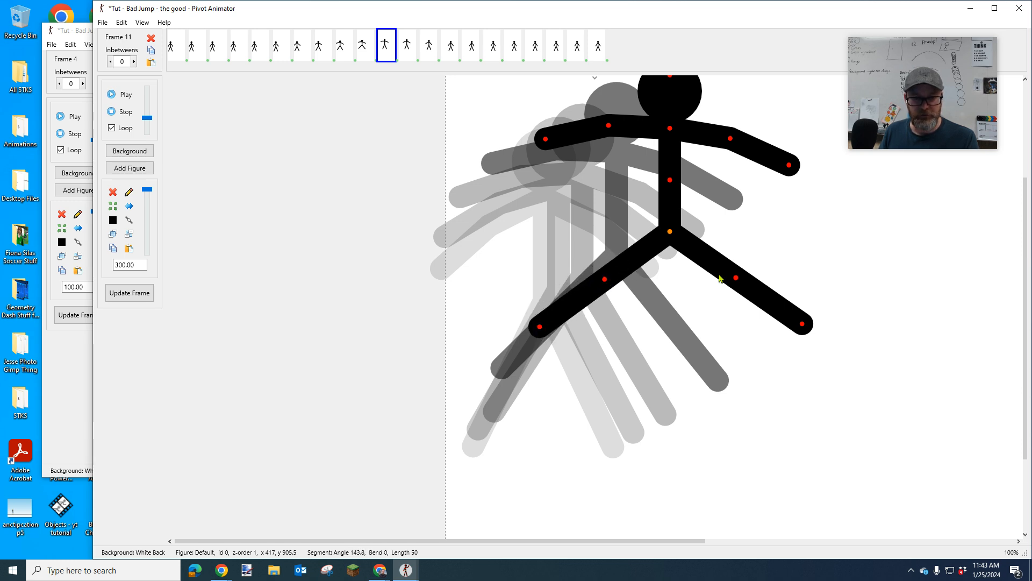
left_click_drag(736, 280, 738, 278)
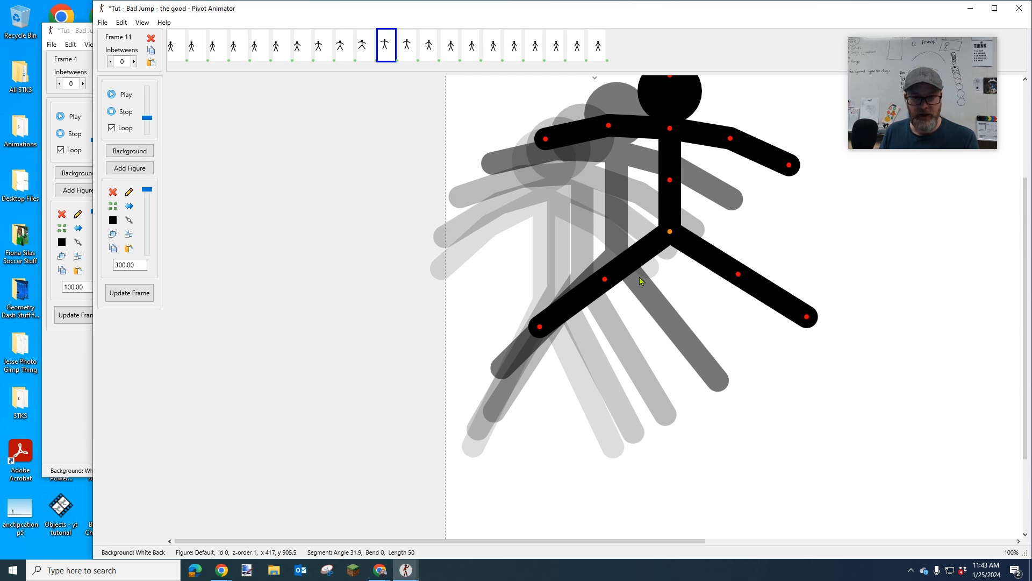
Adjust the rear leg slightly in frame 10 and lift both legs higher toward a split in frame 11
key("Left")
left_click_drag(560, 314, 559, 312)
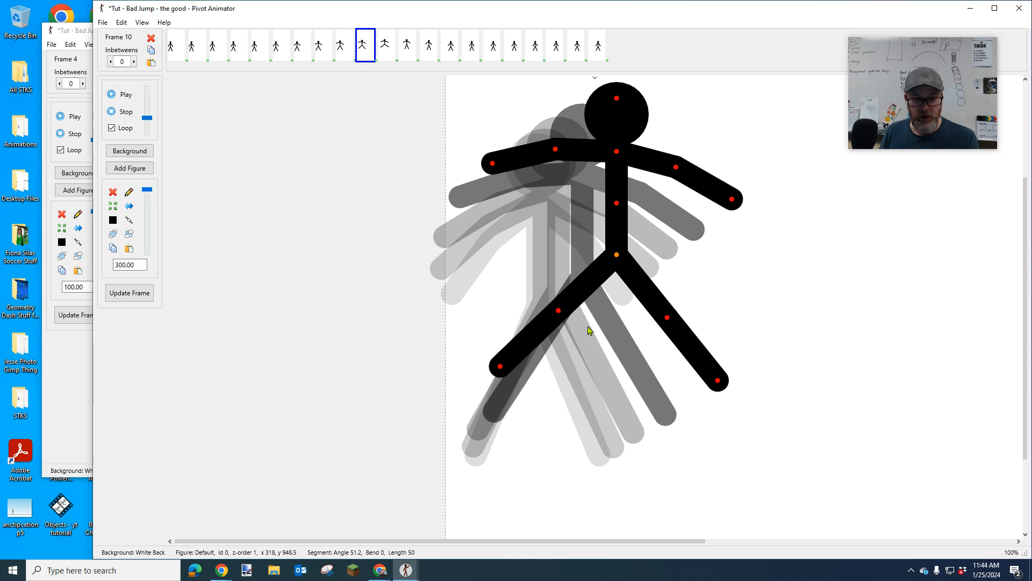
key("Right")
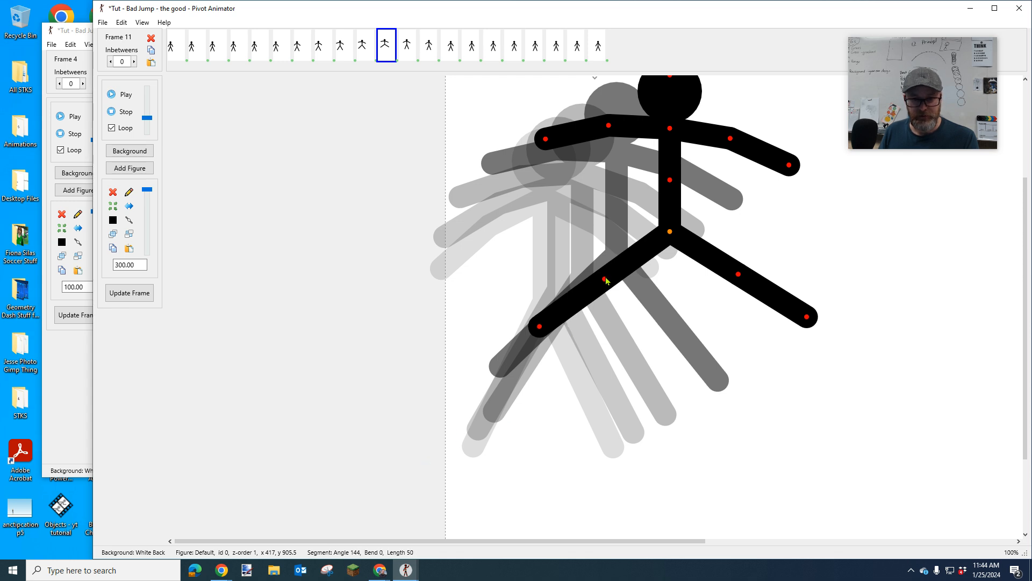
left_click_drag(606, 280, 599, 275)
left_click_drag(742, 277, 746, 267)
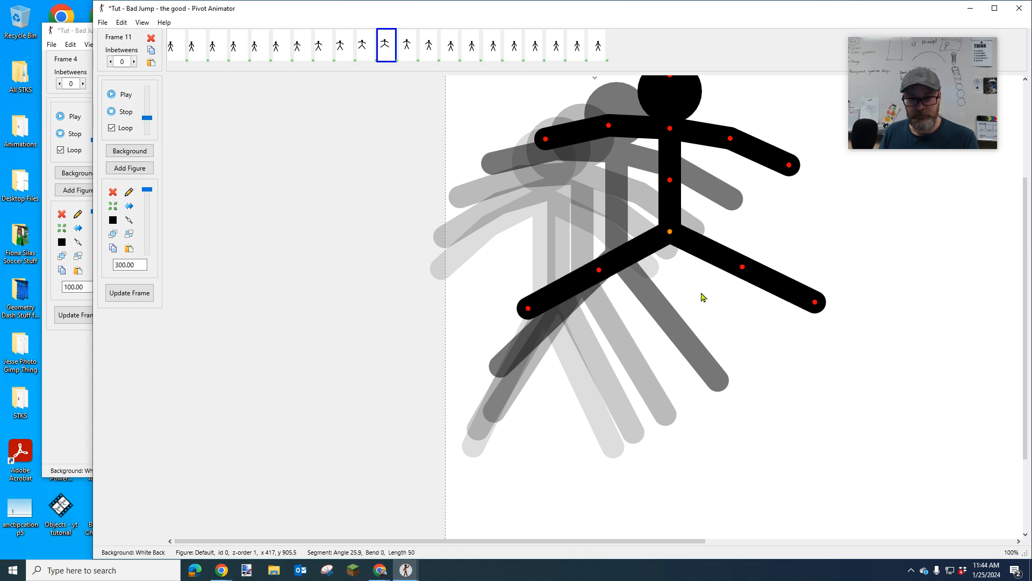
Spread both legs wide in frame 12 and less far apart in frame 13 as the figure descends
key("Right")
left_click_drag(676, 310, 672, 282)
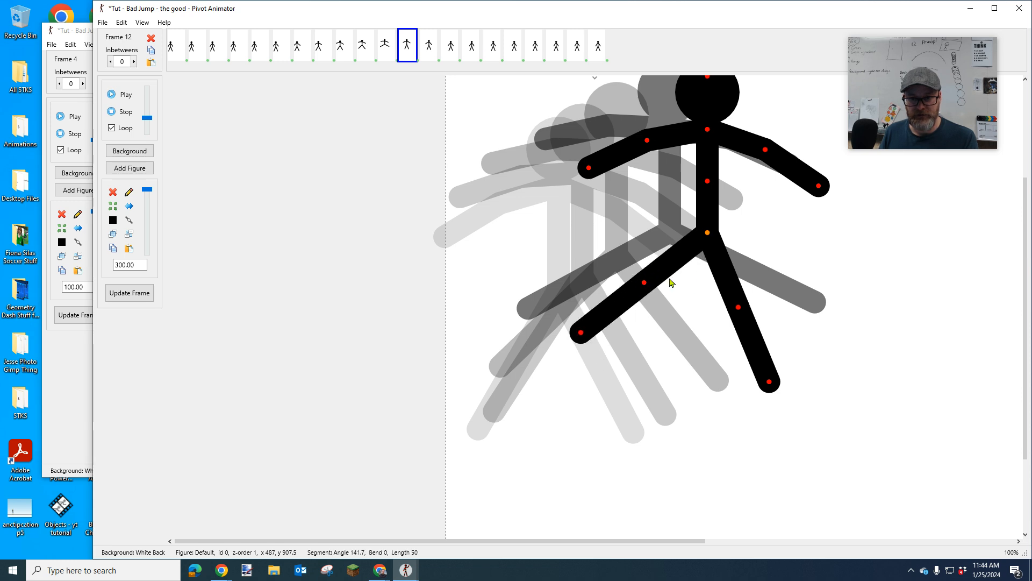
left_click_drag(740, 312, 763, 287)
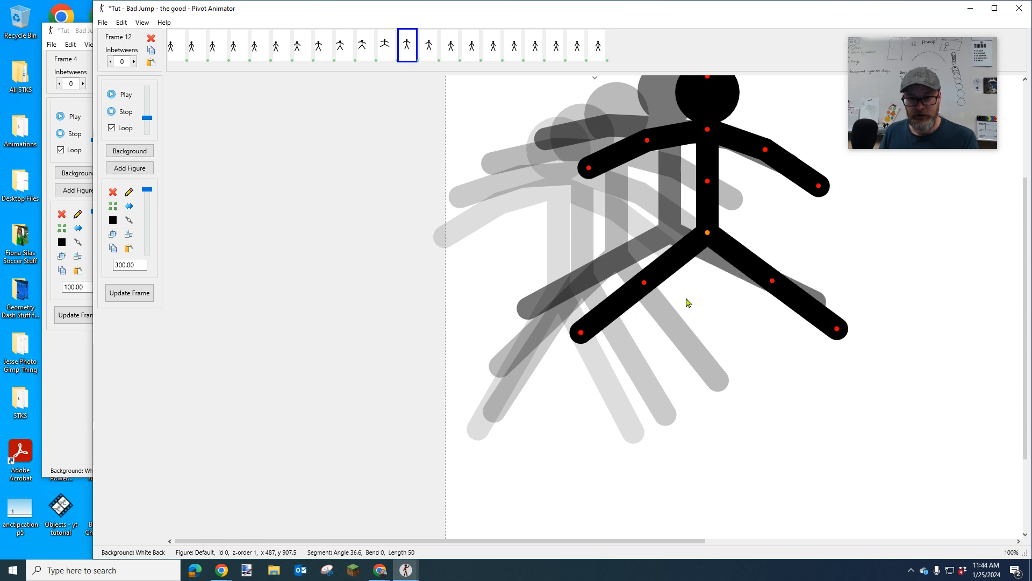
key("Right")
left_click_drag(716, 336, 704, 322)
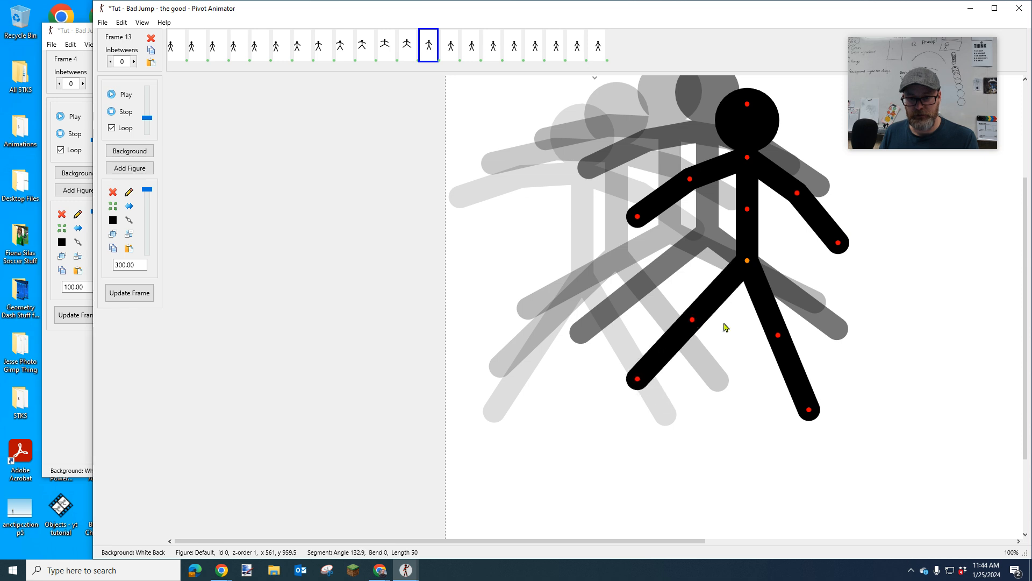
left_click_drag(778, 340, 795, 330)
key("Right")
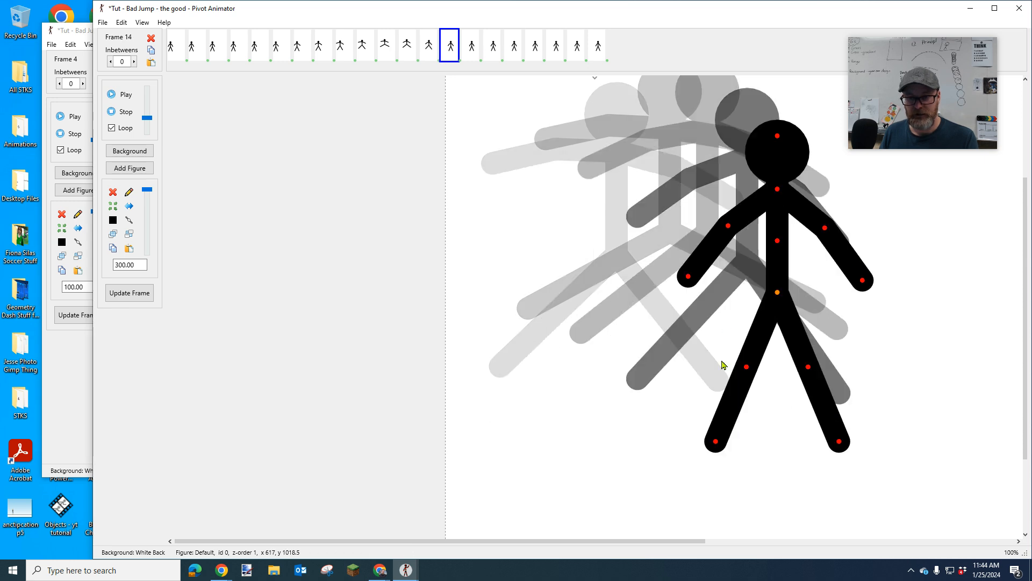
Look through the landing frames and play the animation to review the combined arm and leg movement
key("Right")
key("Right")
key("Right")
key("Right")
key("Right")
key("Left")
key("Left")
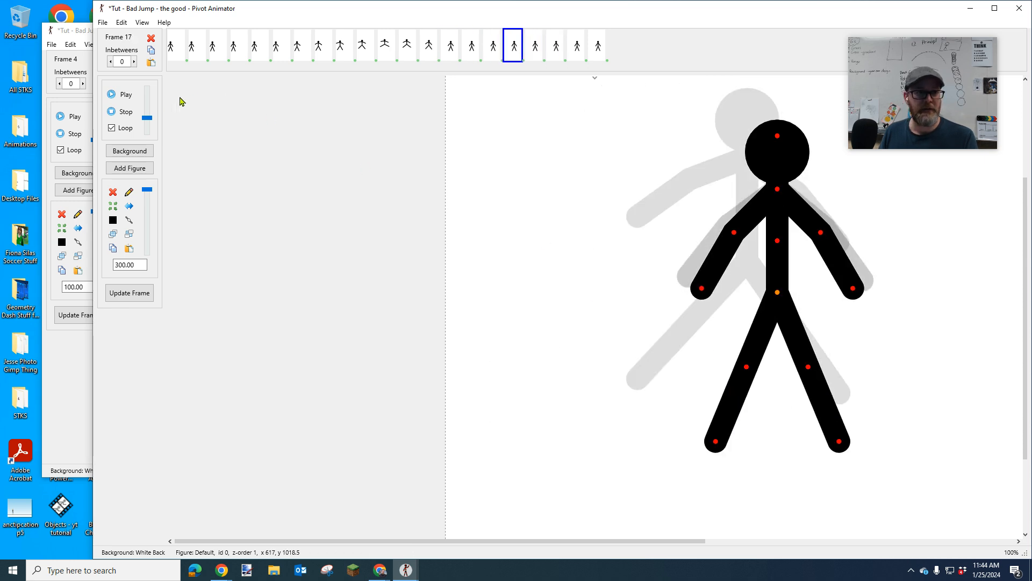
left_click(128, 97)
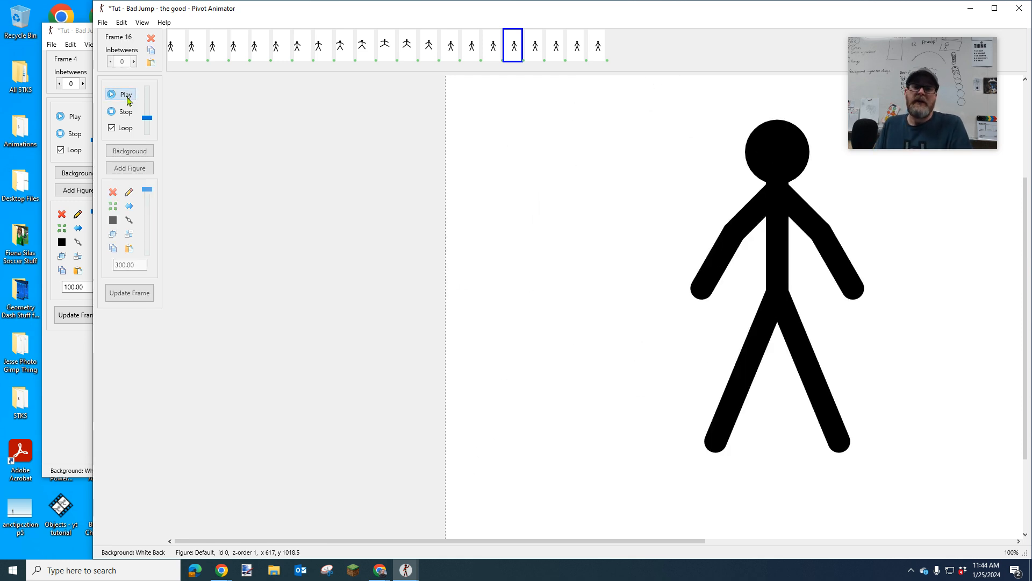
Switch to the other Pivot Animator window with the seven-frame bad jump, maximize it, and play that animation for comparison
left_click(82, 35)
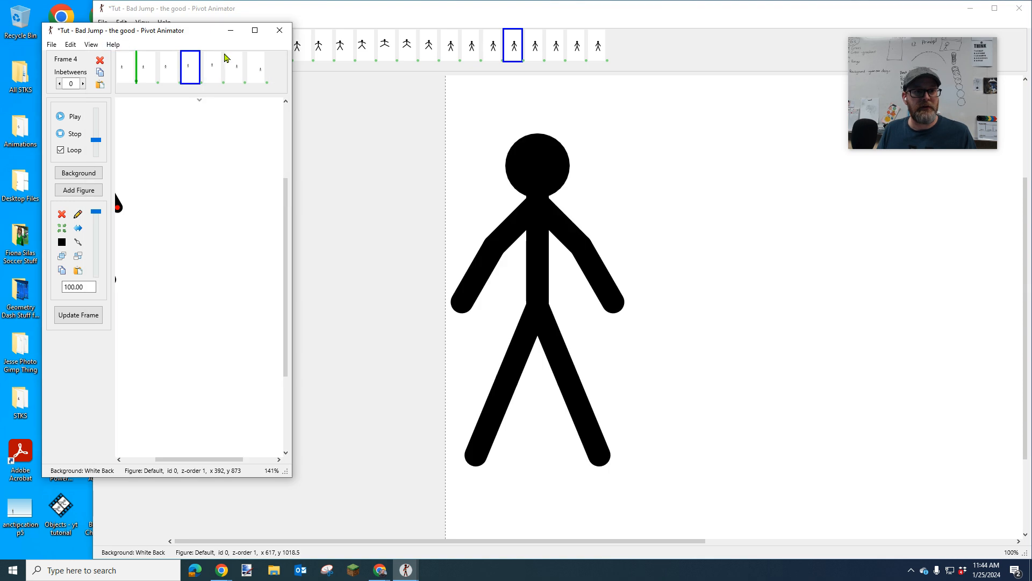
left_click(256, 31)
scroll(404, 262, "up", 1)
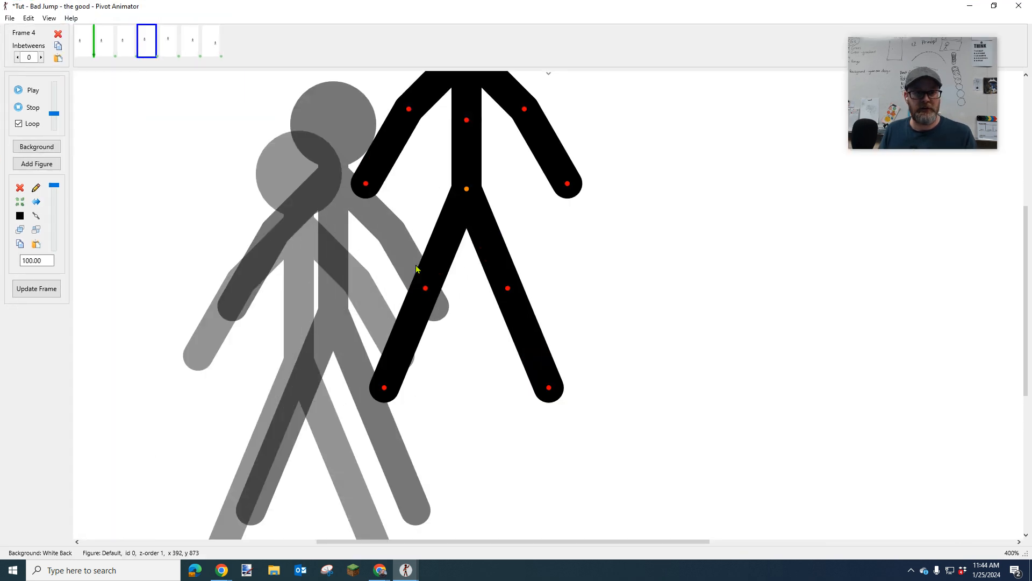
scroll(419, 268, "up", 1)
scroll(440, 274, "down", 1)
scroll(438, 270, "down", 1)
key("Escape")
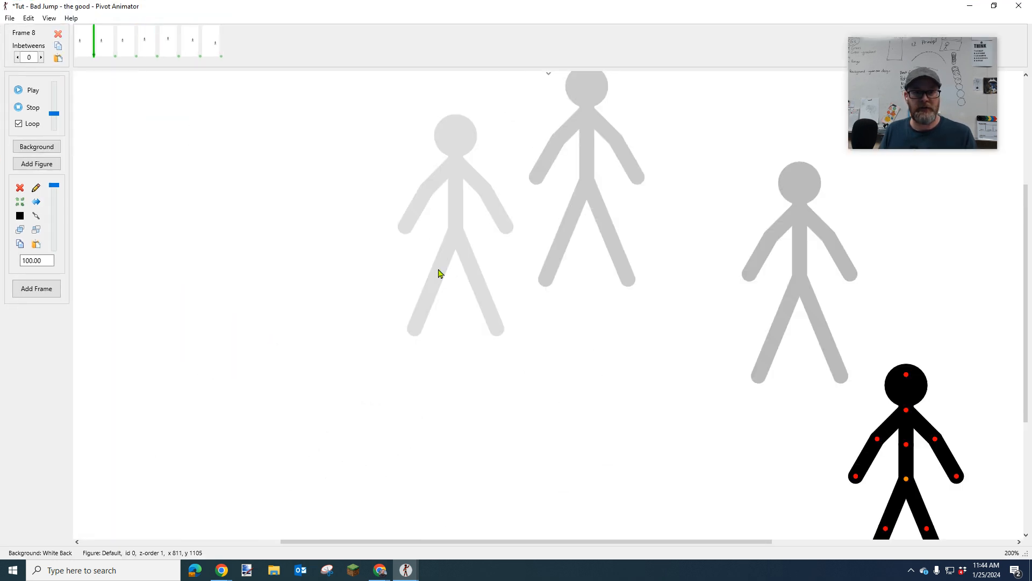
left_click(24, 91)
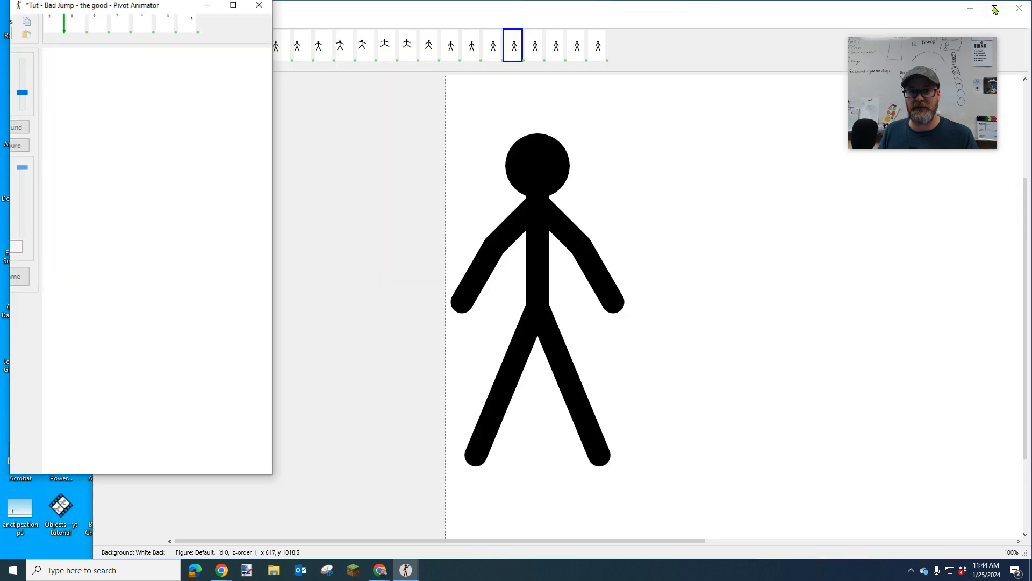
Switch back to the Pivot Animator window with the enlarged figure's jump, maximize it, and stop the playback
left_click(669, 20)
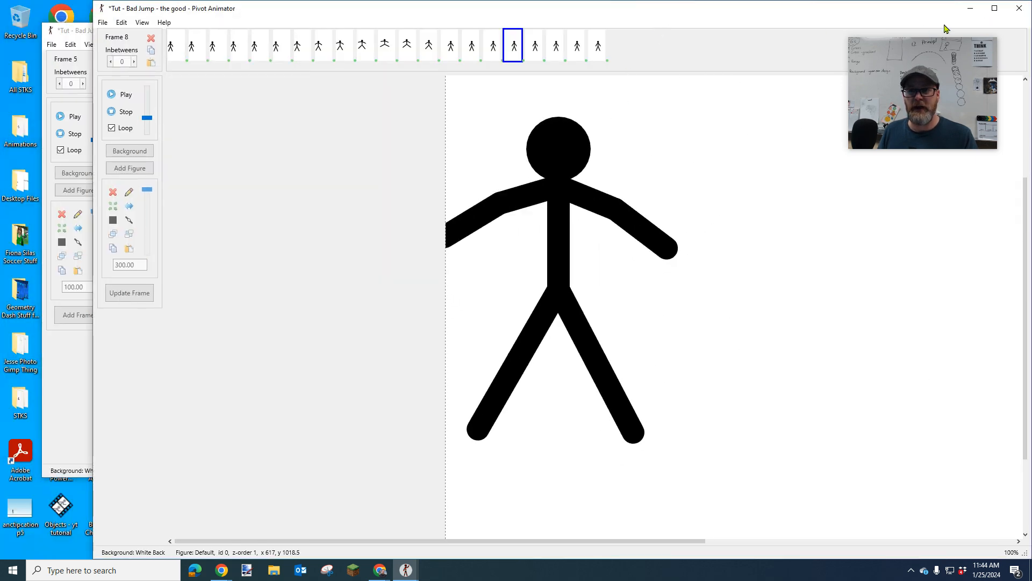
left_click(995, 8)
left_click_drag(905, 70, 926, 58)
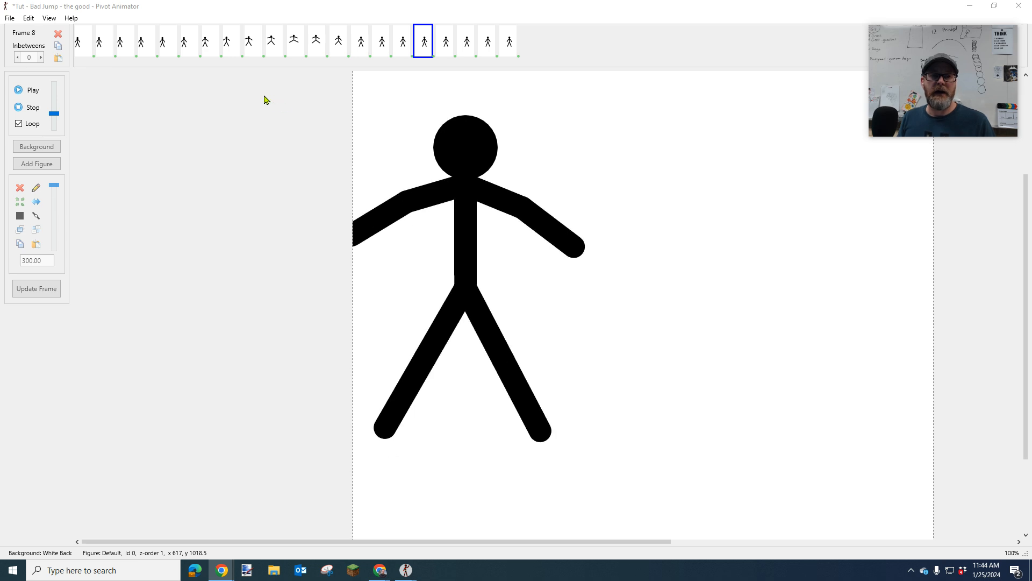
left_click(32, 110)
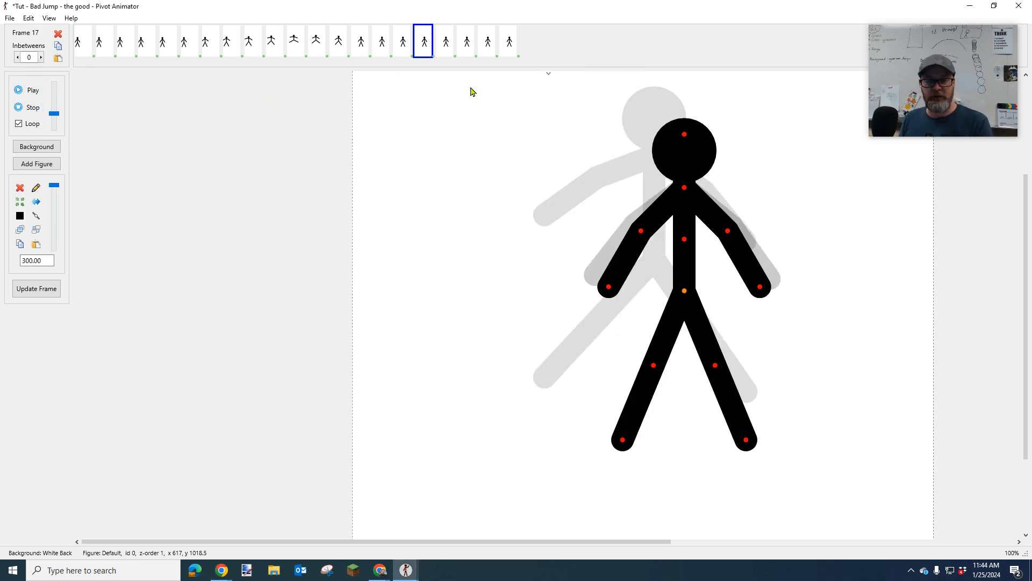
Step back and forth through the frames around the jump's peak, especially frames 9 to 11, to examine the spacing between poses
key("Left")
key("Left")
key("Left")
key("Left")
key("Left")
key("Left")
key("Left")
key("Left")
key("Left")
key("Left")
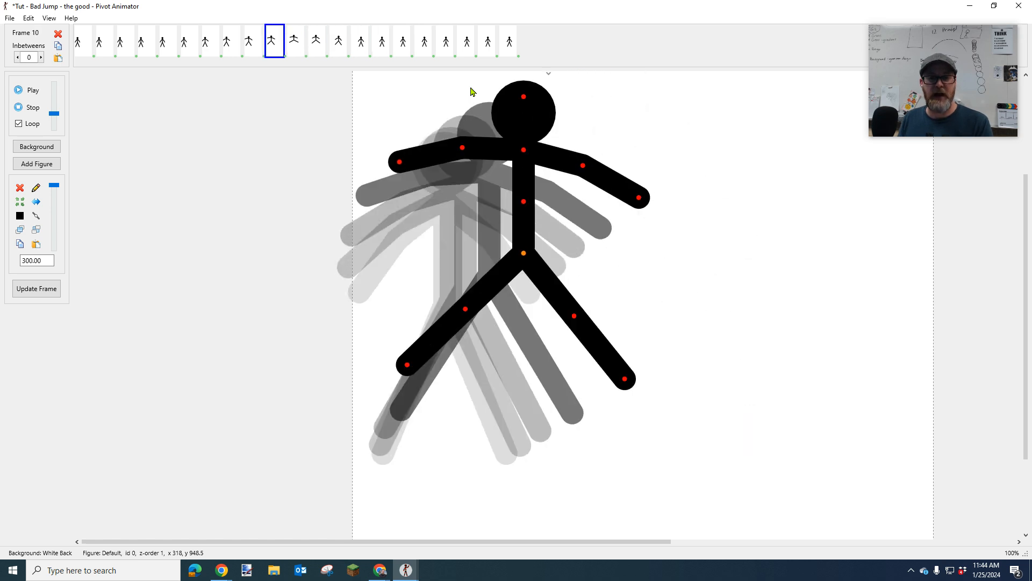
key("Right")
key("Right")
key("Right")
key("Right")
key("Right")
key("Right")
key("Left")
key("Left")
key("Left")
key("Left")
key("Left")
key("Right")
key("Right")
key("Right")
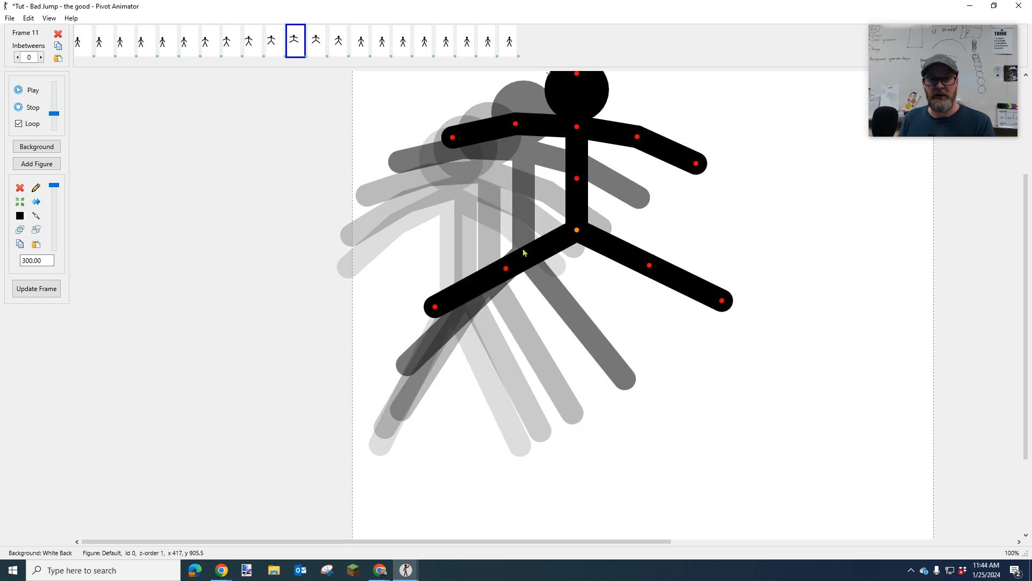
key("Left")
key("Left")
key("Right")
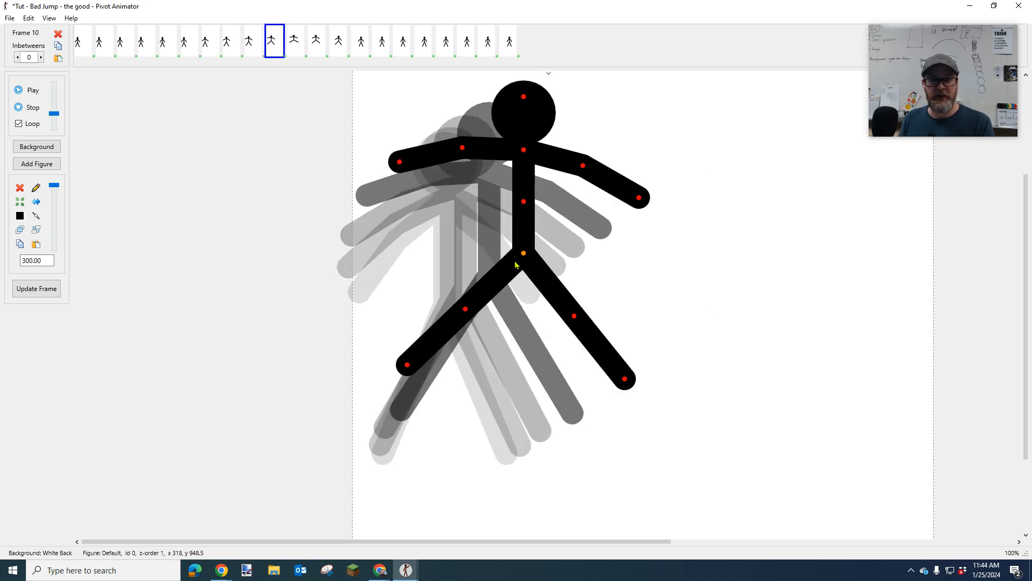
key("Right")
key("Left")
key("Left")
key("Right")
key("Right")
key("Left")
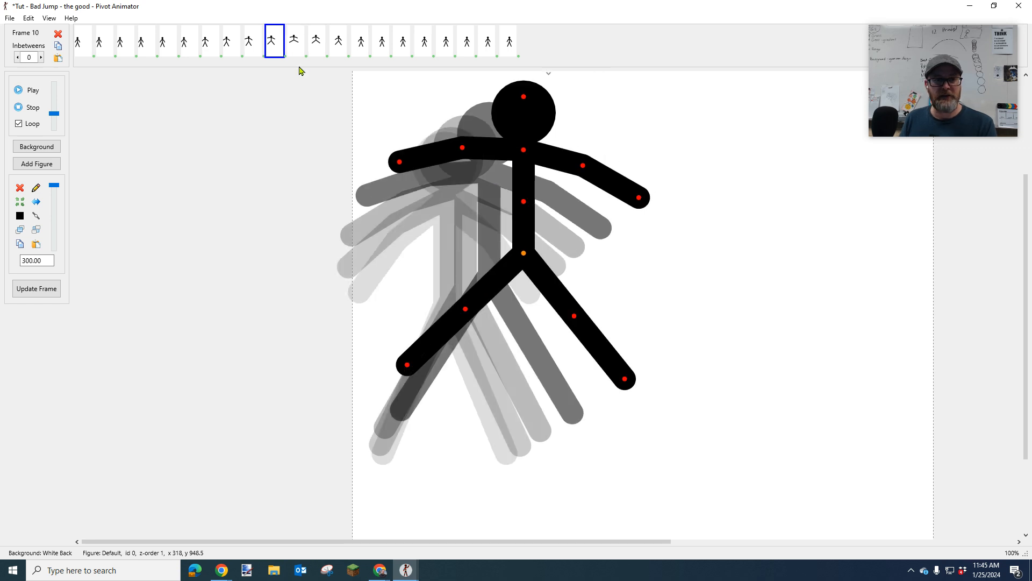
Insert a duplicate of frame 10 directly after it and go to the new frame 11
right_click(278, 48)
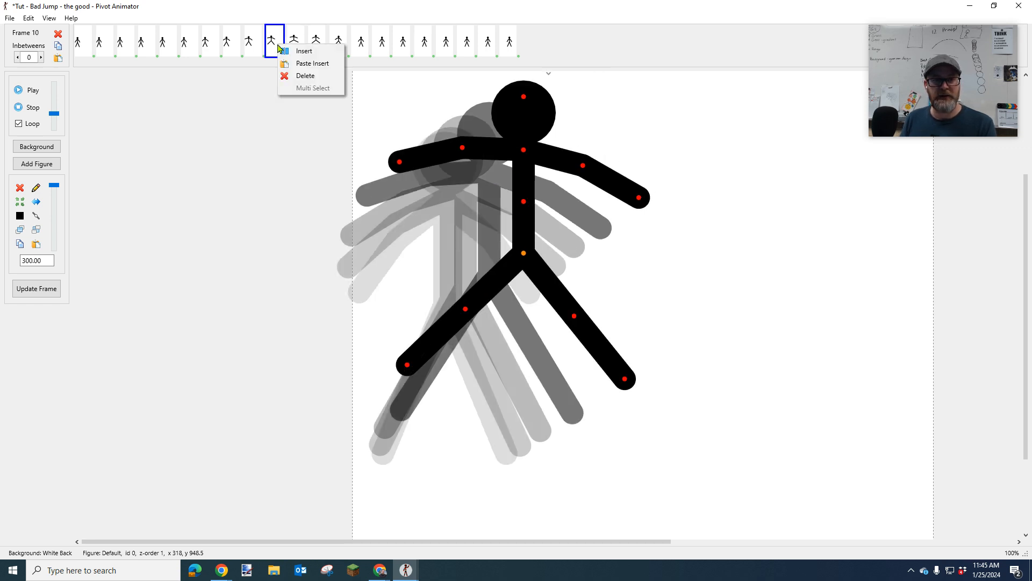
left_click(300, 47)
key("Right")
key("Left")
key("Right")
In frame 11, shift the figure up and to the right, and slightly raise its right-hand arm and left-hand leg
left_click_drag(523, 260, 542, 246)
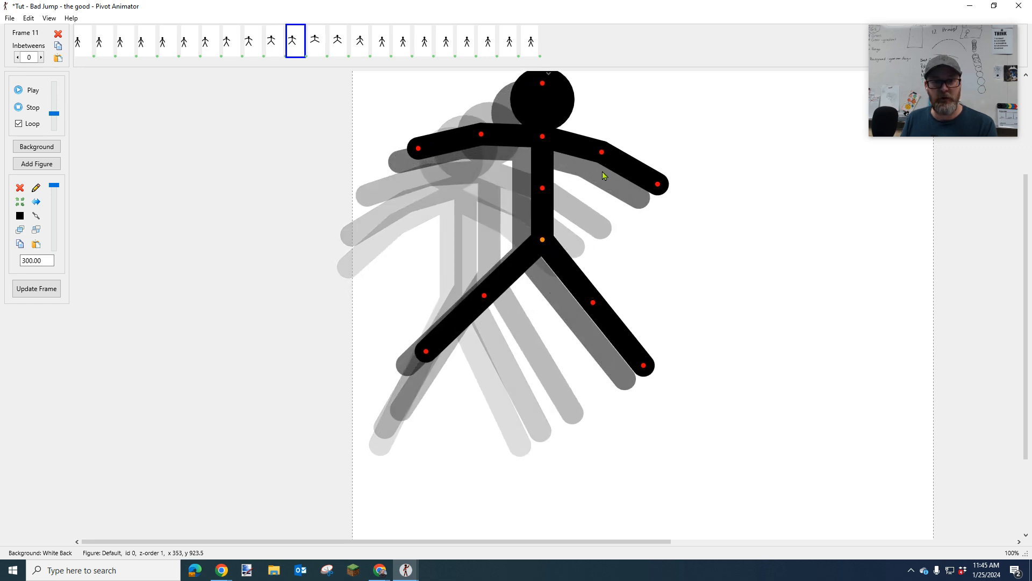
left_click_drag(602, 154, 603, 149)
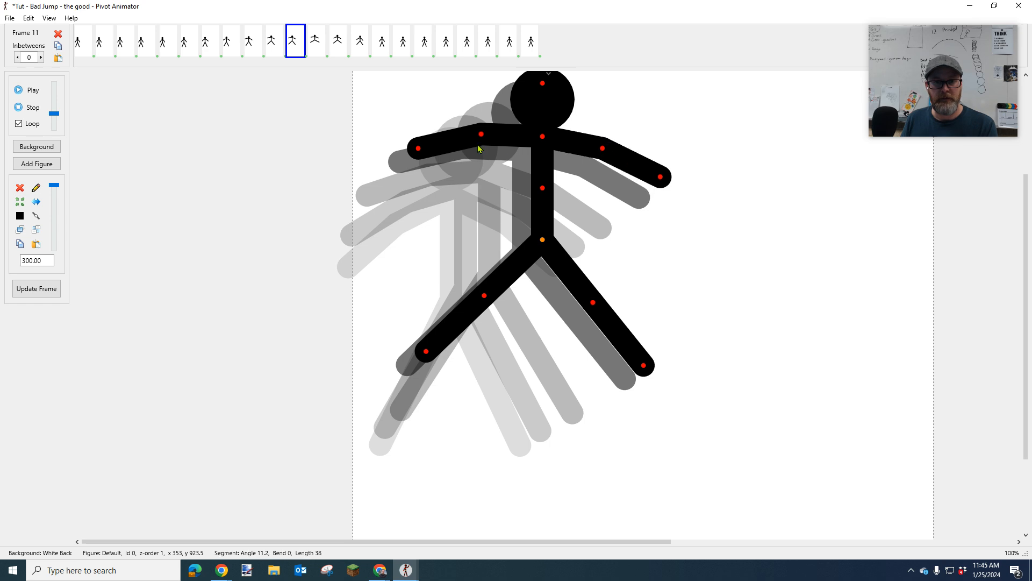
left_click_drag(485, 300, 482, 298)
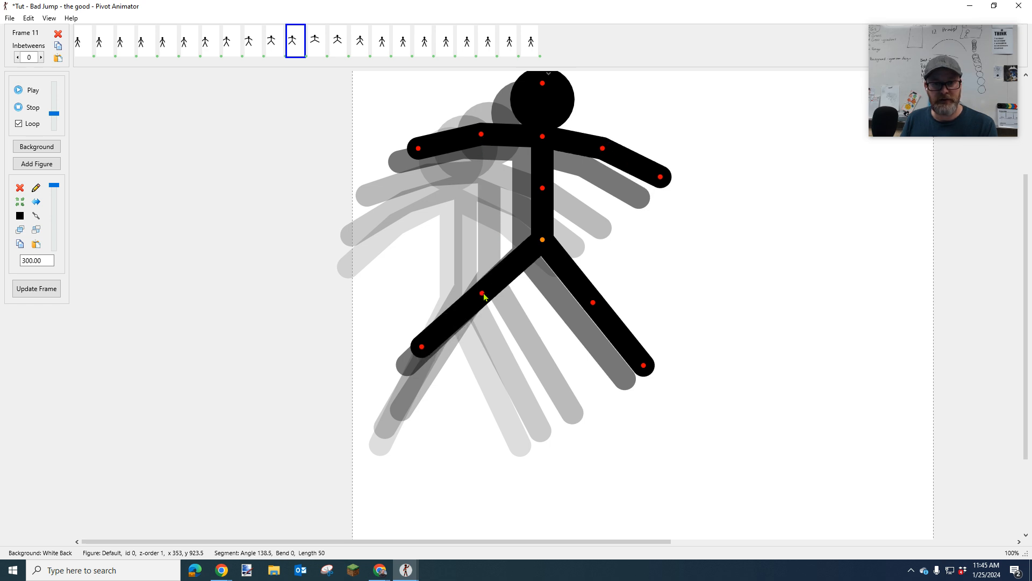
Step through the frames around the jump's peak and play the animation to check the new in-between pose
key("Left")
key("Left")
key("Right")
key("Right")
key("Right")
key("Right")
key("Right")
key("Right")
key("Right")
key("Right")
key("Right")
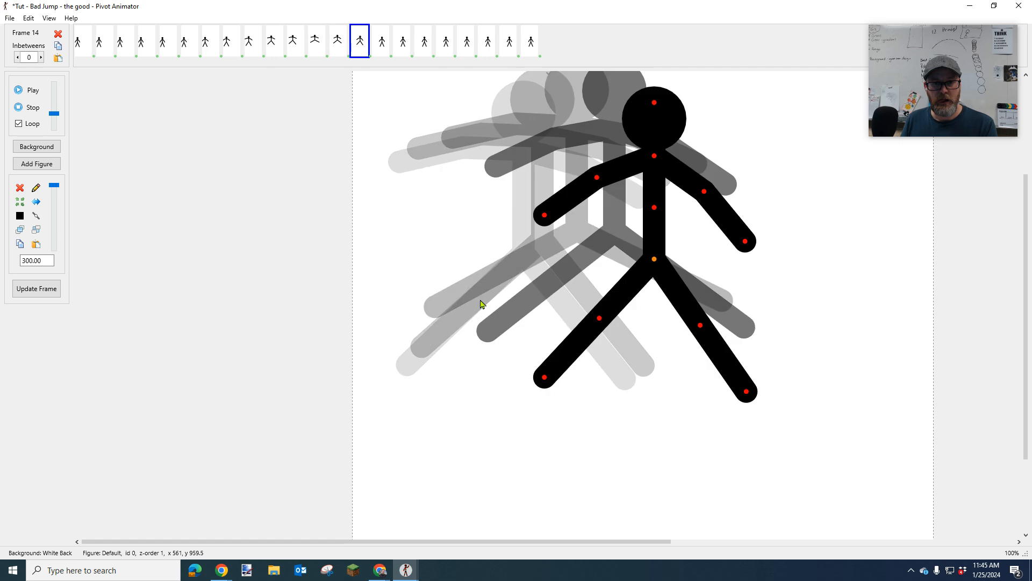
left_click(30, 93)
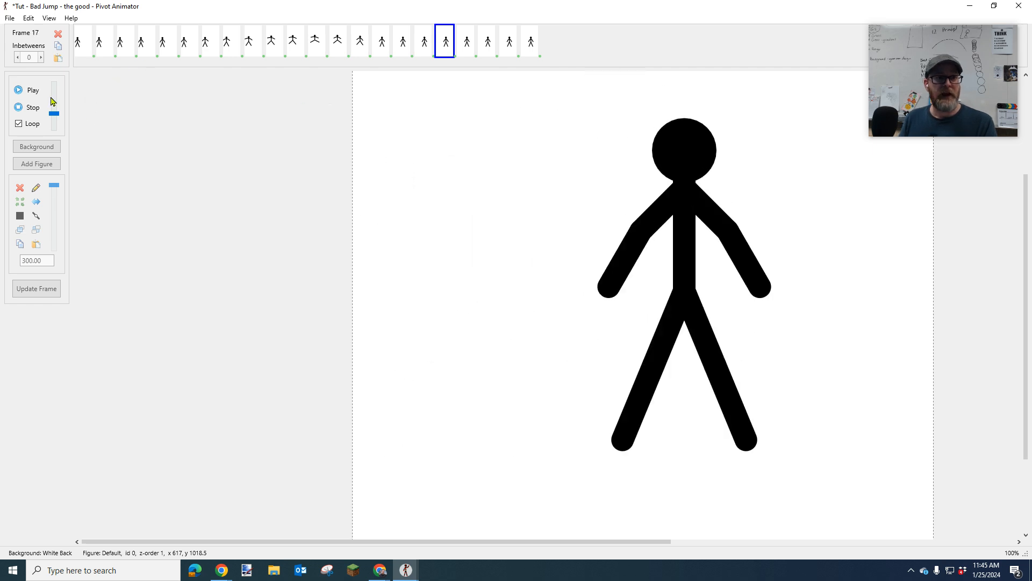
left_click(31, 107)
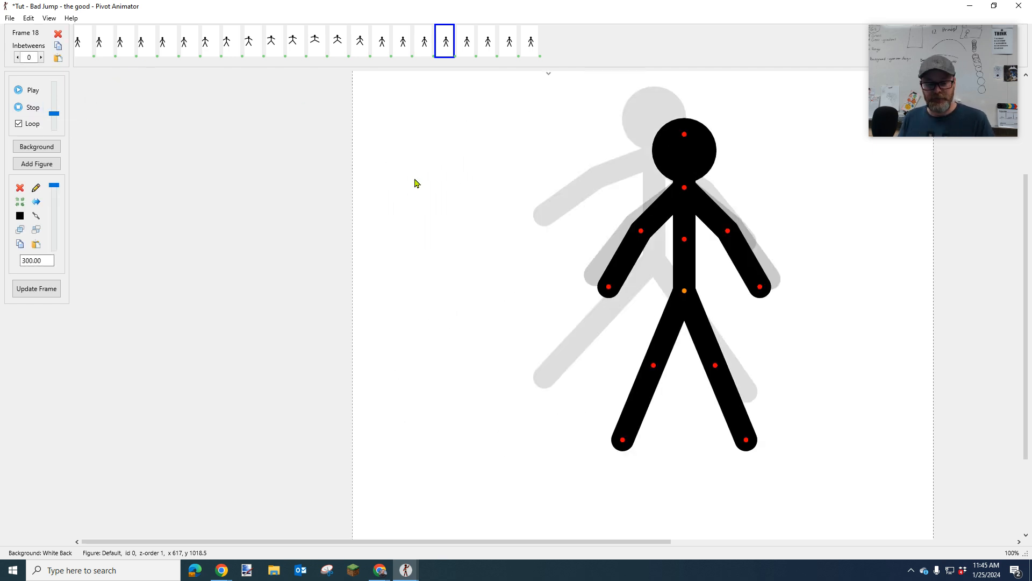
Select all frames from 1 to 22, set their inbetweens to 2, and confirm applying the value to the whole selection
key("Left")
key("Left")
key("Left")
key("Left")
key("Left")
key("Left")
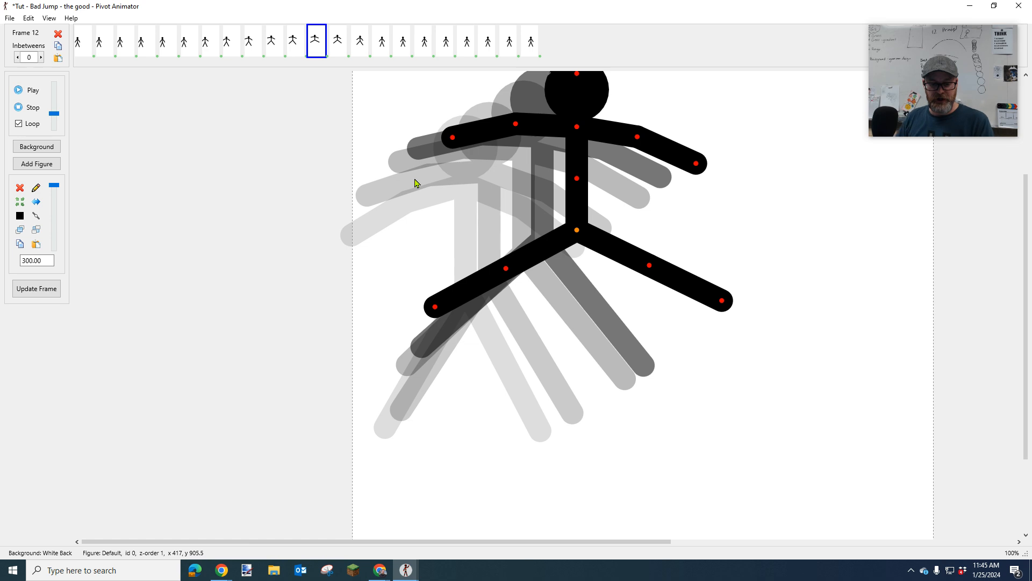
key("Left")
key("Left")
key("Left")
key("Left")
key("Left")
key("Left")
key("Left")
key("Left")
key("Left")
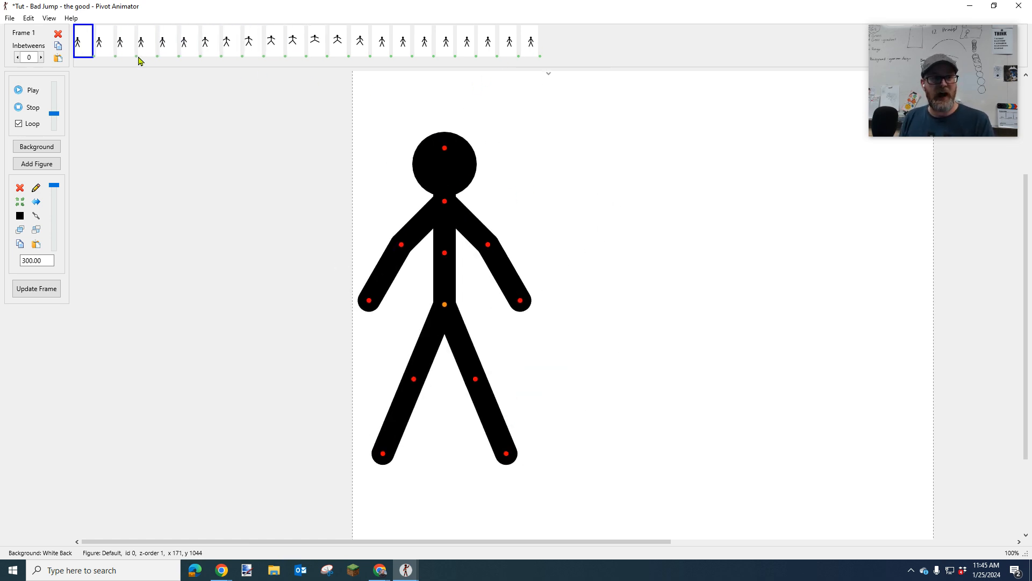
left_click(529, 46, "shift")
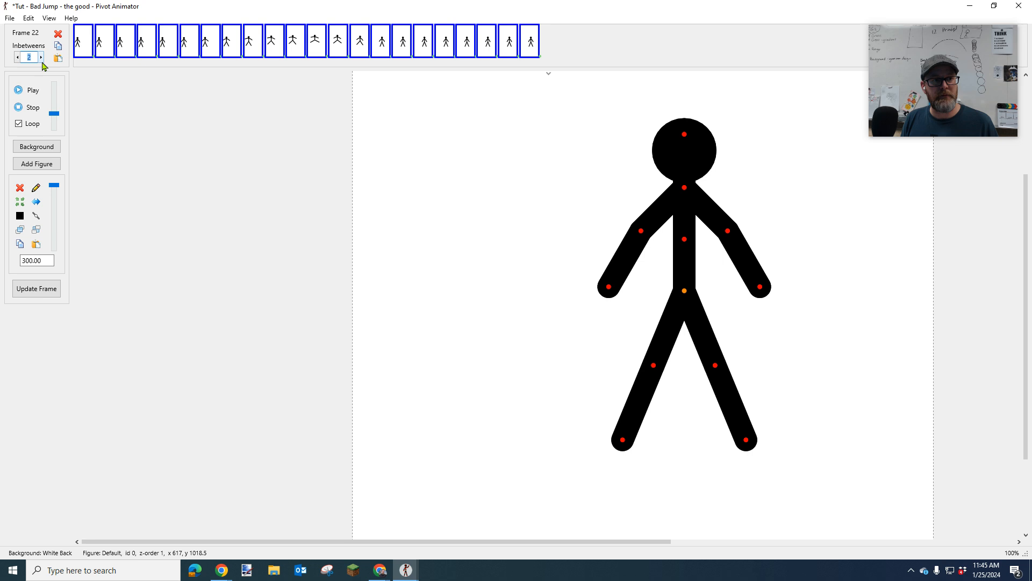
left_click(32, 91)
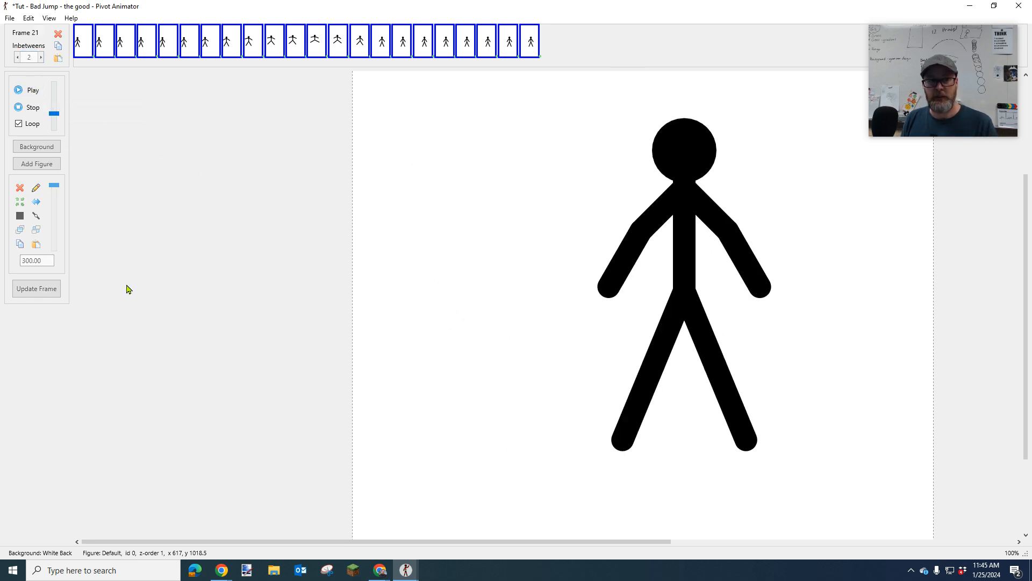
left_click(27, 107)
left_click(152, 48)
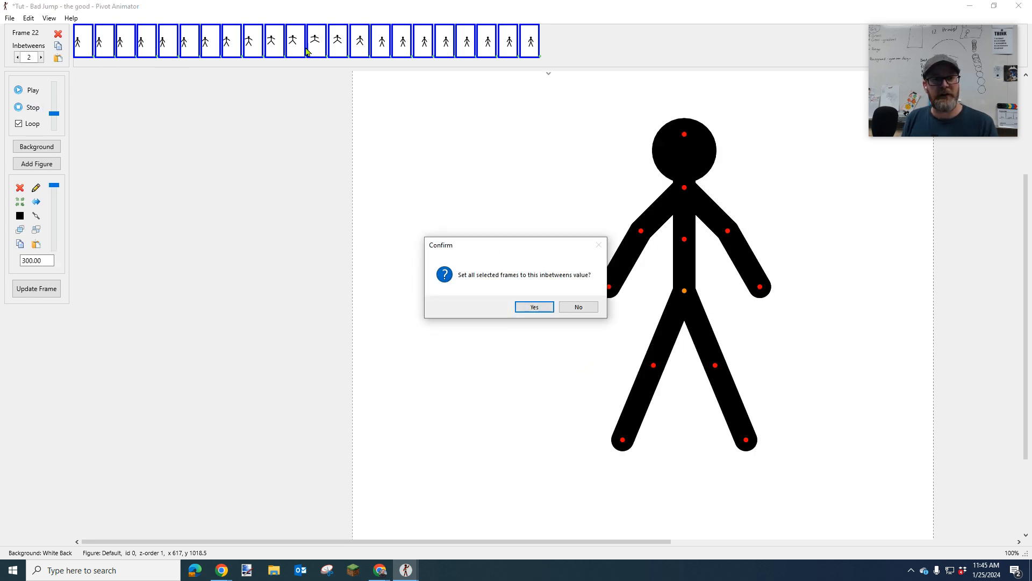
left_click(538, 309)
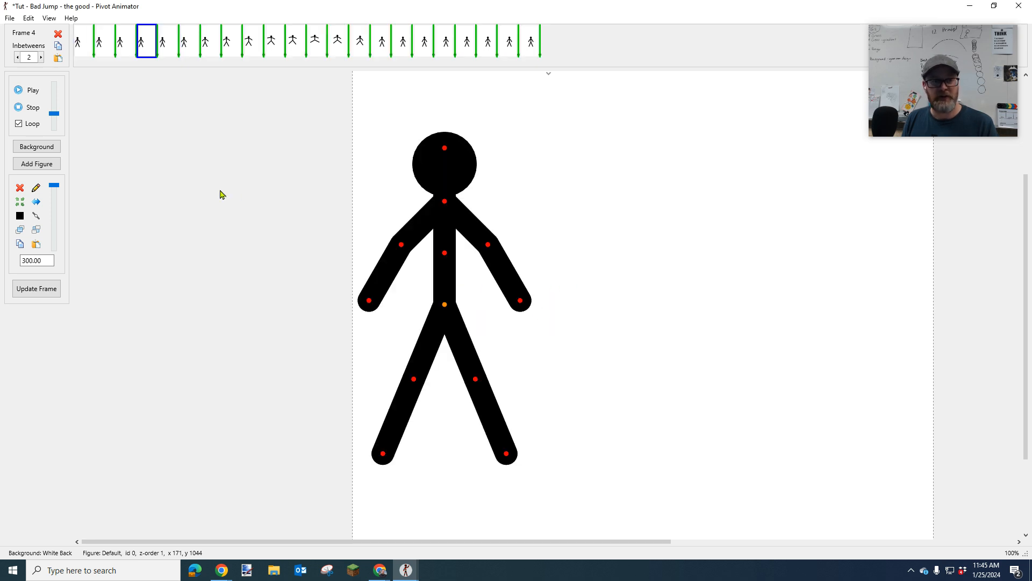
Play the jump with its inbetweens and raise the playback speed to the maximum
left_click(25, 95)
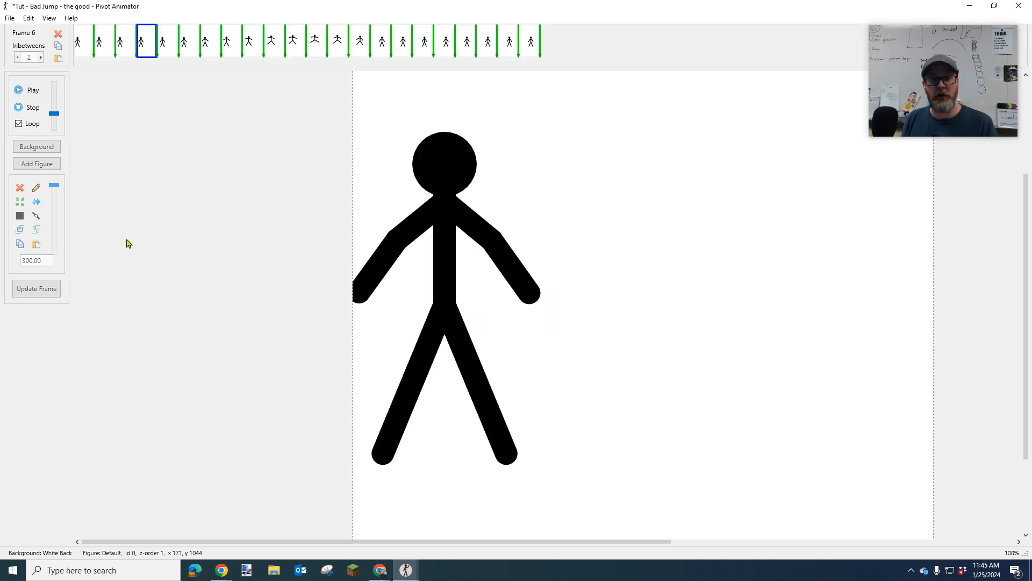
left_click(37, 107)
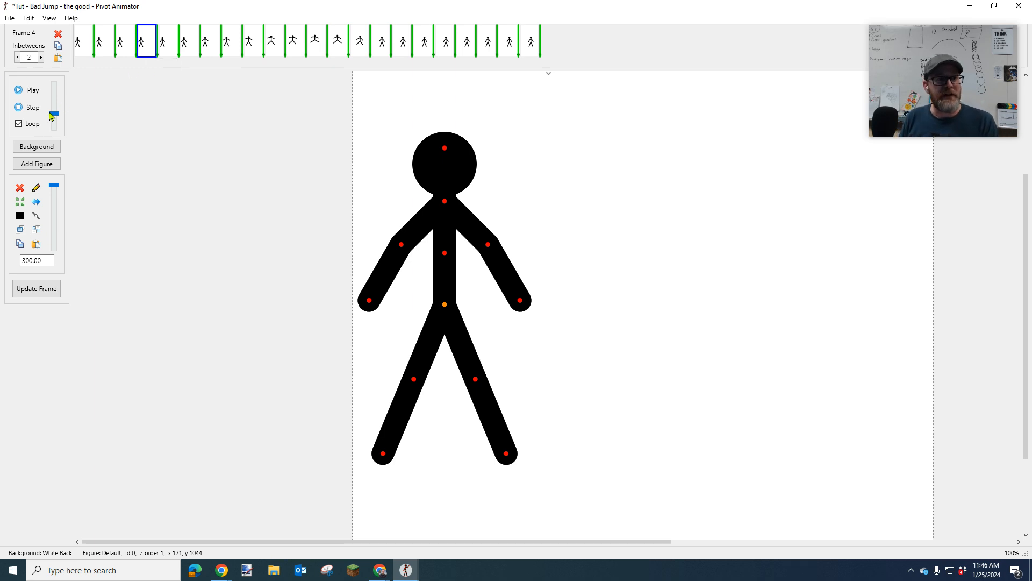
left_click(30, 89)
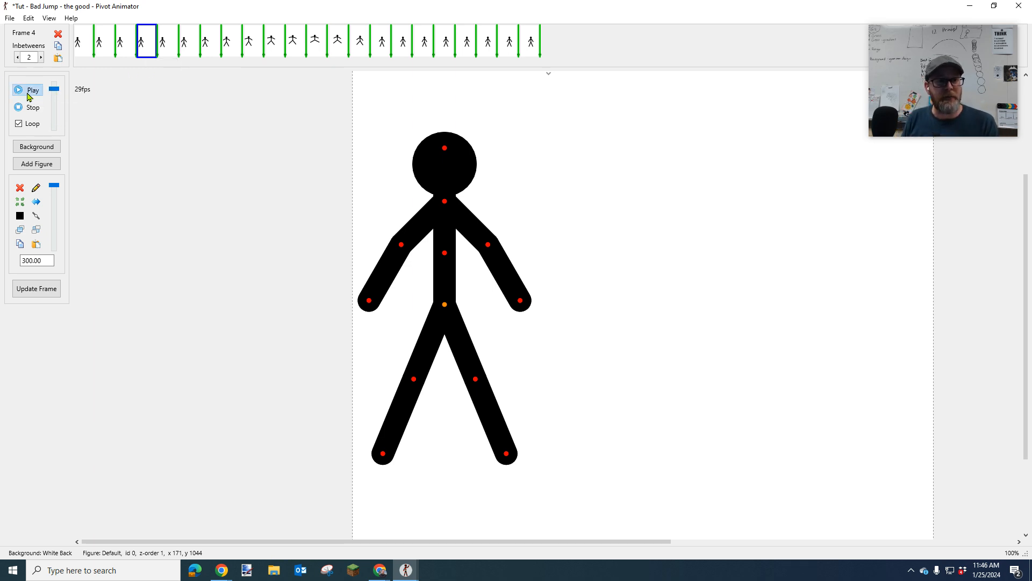
left_click_drag(54, 89, 54, 84)
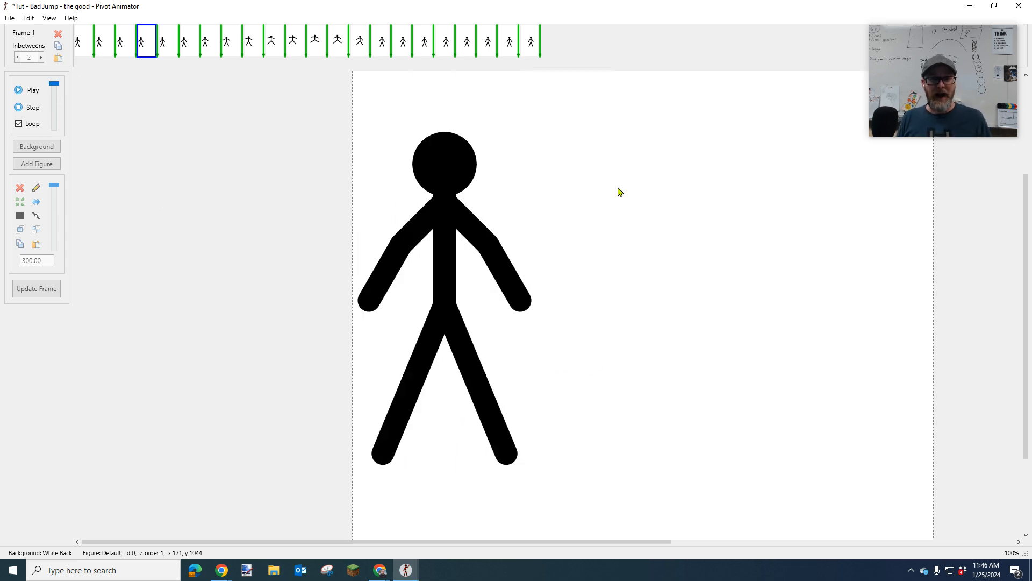
Show the bad jump's Pivot Animator window for comparison, and return to the enlarged figure's window with playback stopped
left_click(994, 6)
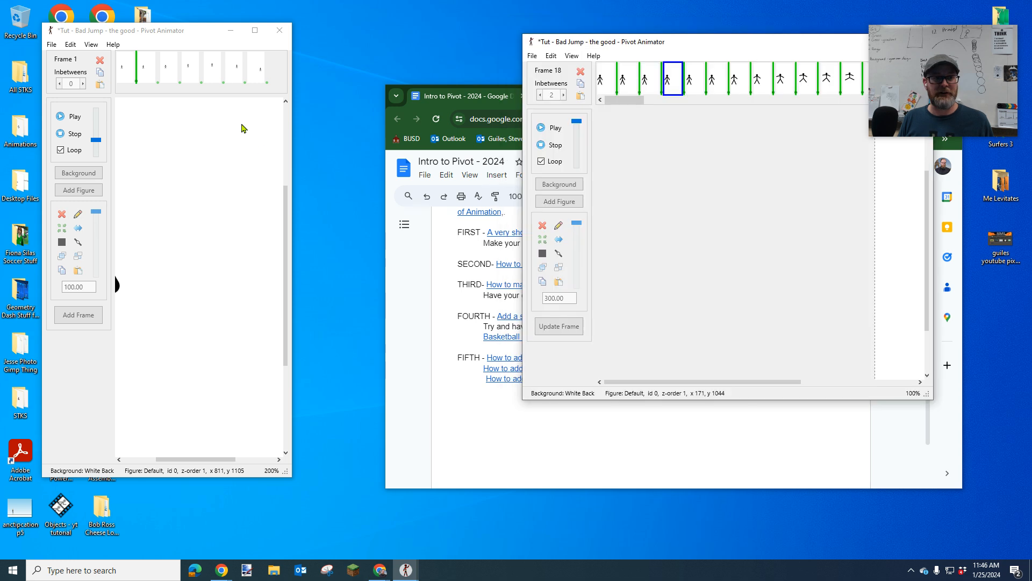
left_click(254, 30)
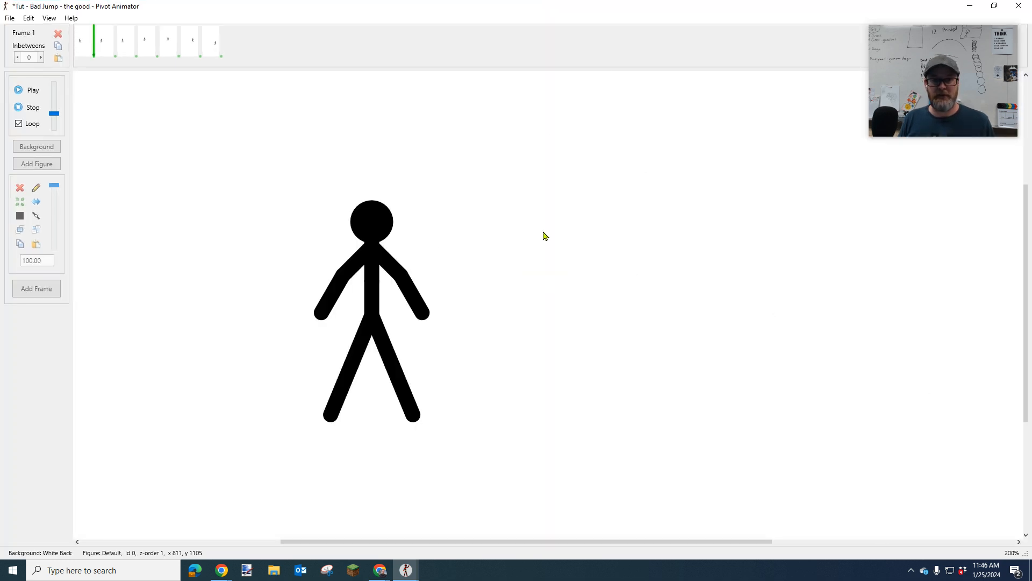
left_click(993, 6)
left_click_drag(725, 45, 593, 50)
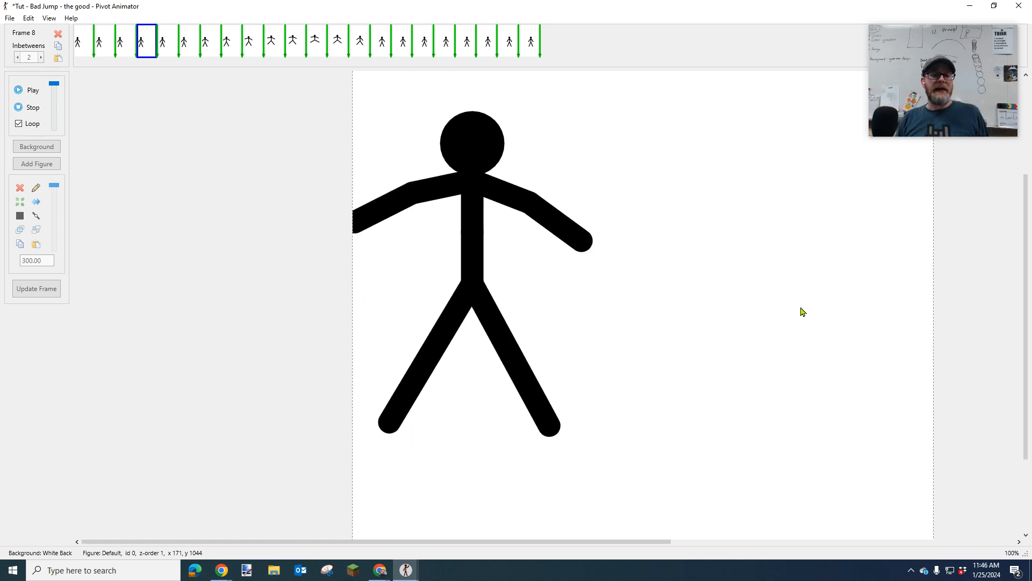
left_click(20, 107)
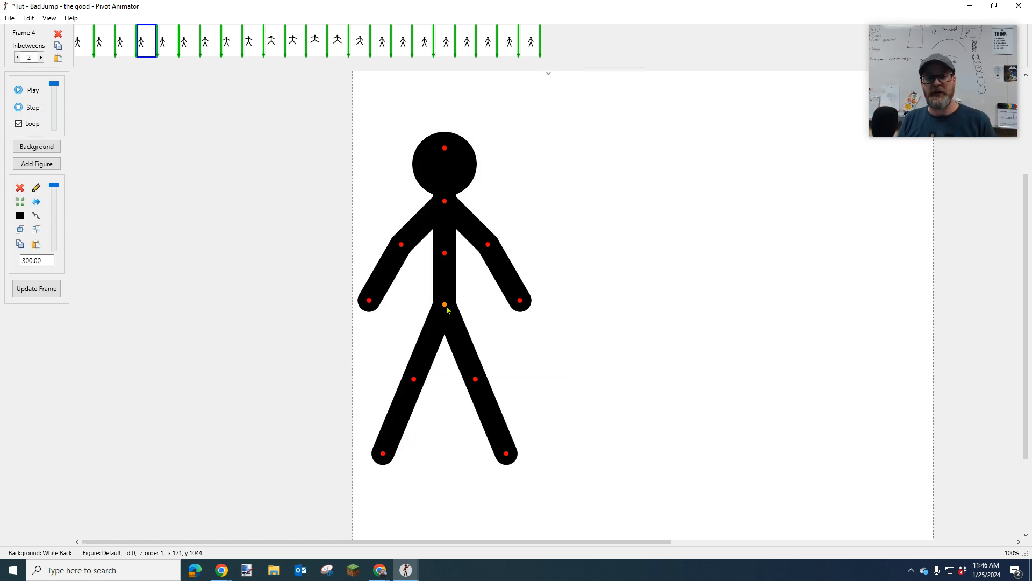
Step from frame 4 to frame 13 to examine the figure's movement up to and past the jump's peak
key("Right")
key("Right")
key("Right")
key("Right")
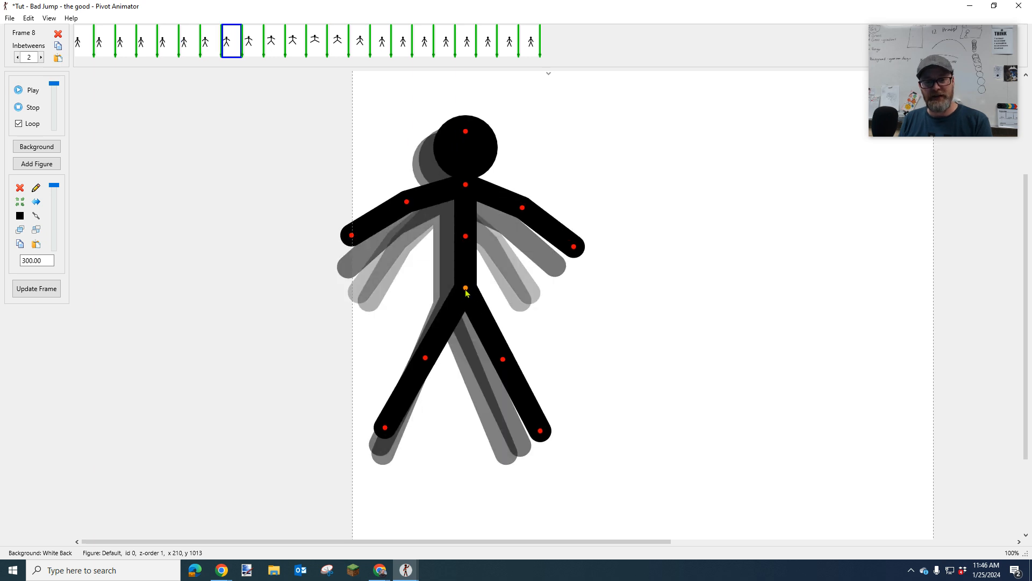
key("Right")
key("Right")
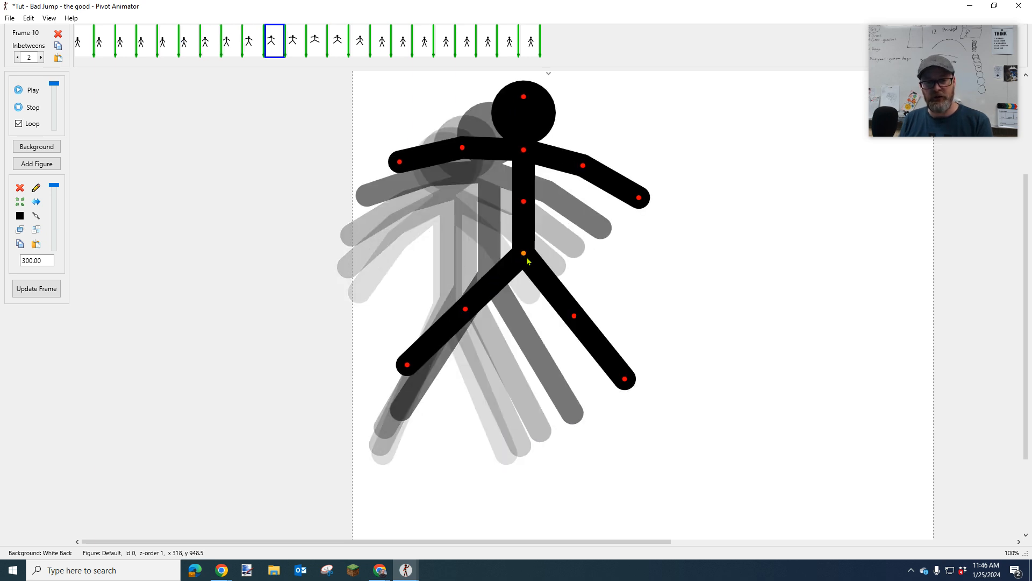
key("Right")
key("Left")
key("Right")
key("Right")
key("Right")
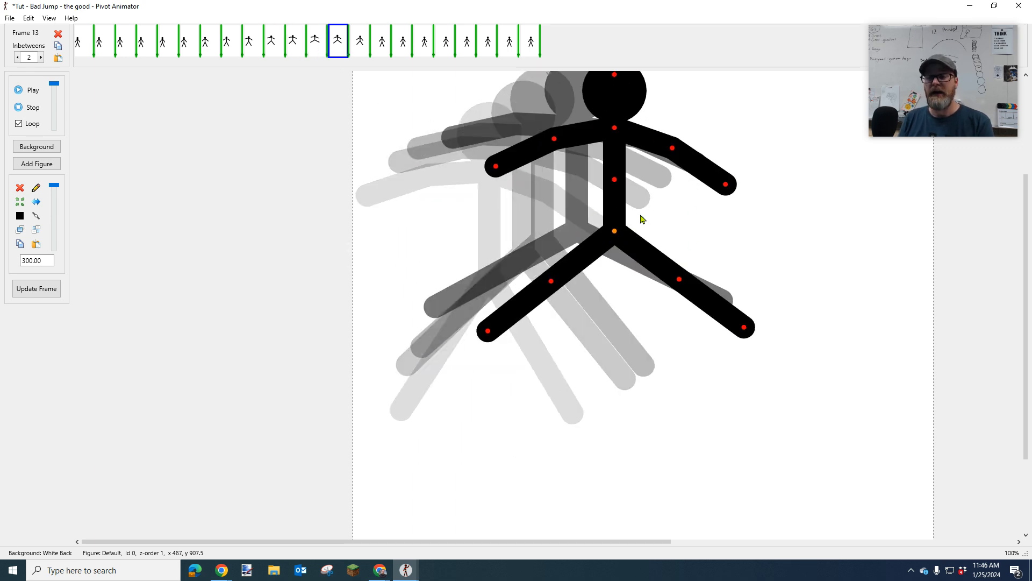
Insert two duplicates of frame 13 directly after it and play the animation to check the longer hold
right_click(340, 42)
left_click(349, 49)
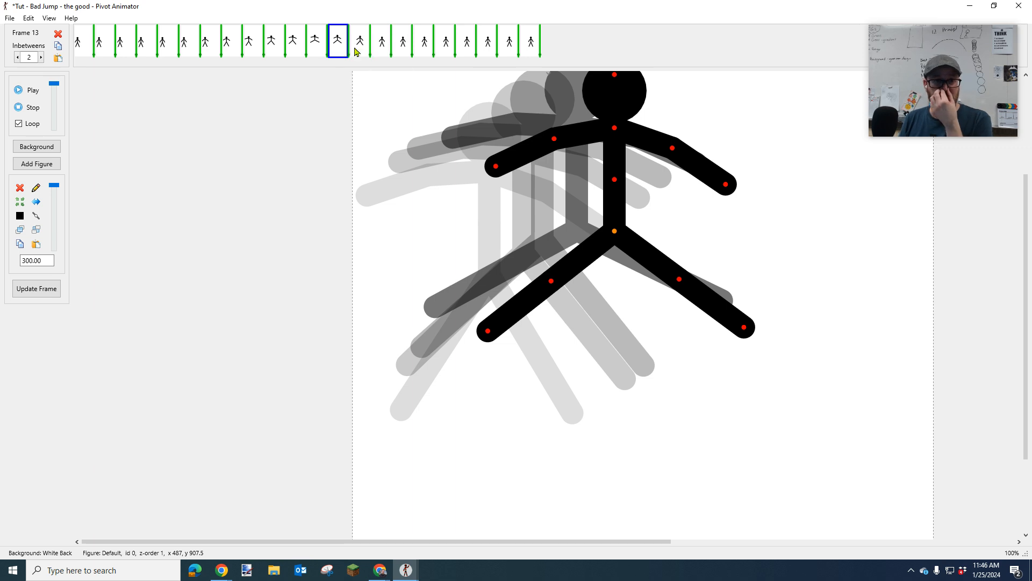
right_click(342, 47)
left_click(361, 50)
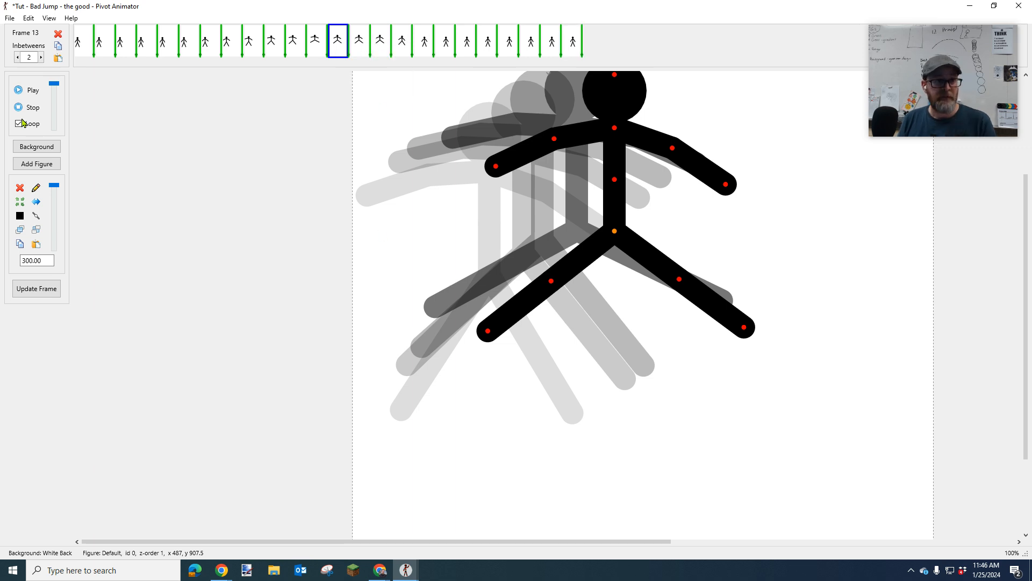
left_click(32, 90)
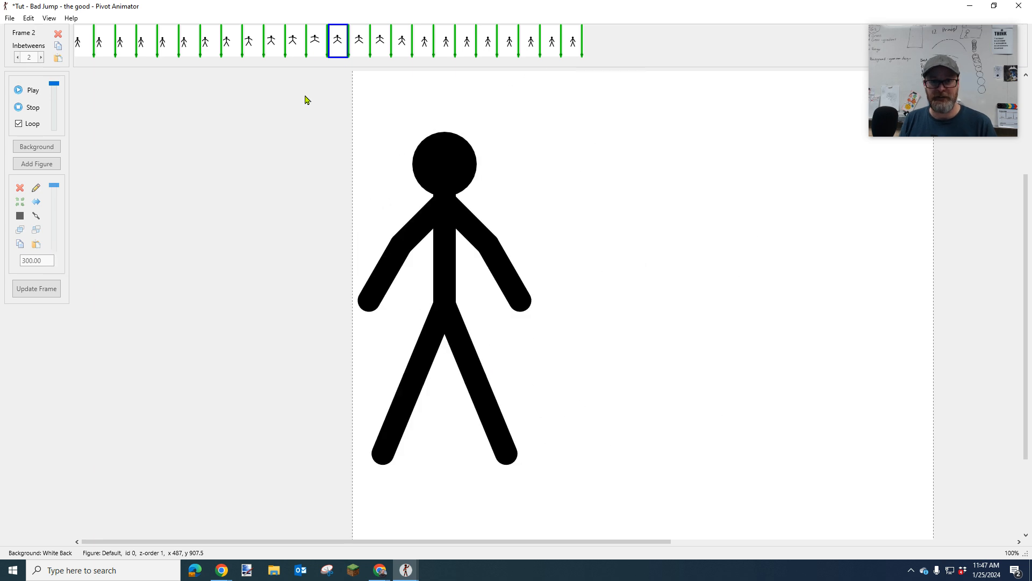
left_click(32, 107)
Step through the frames around the jump's peak and delete the duplicate pose at frame 14
key("Left")
key("Left")
key("Left")
key("Left")
key("Left")
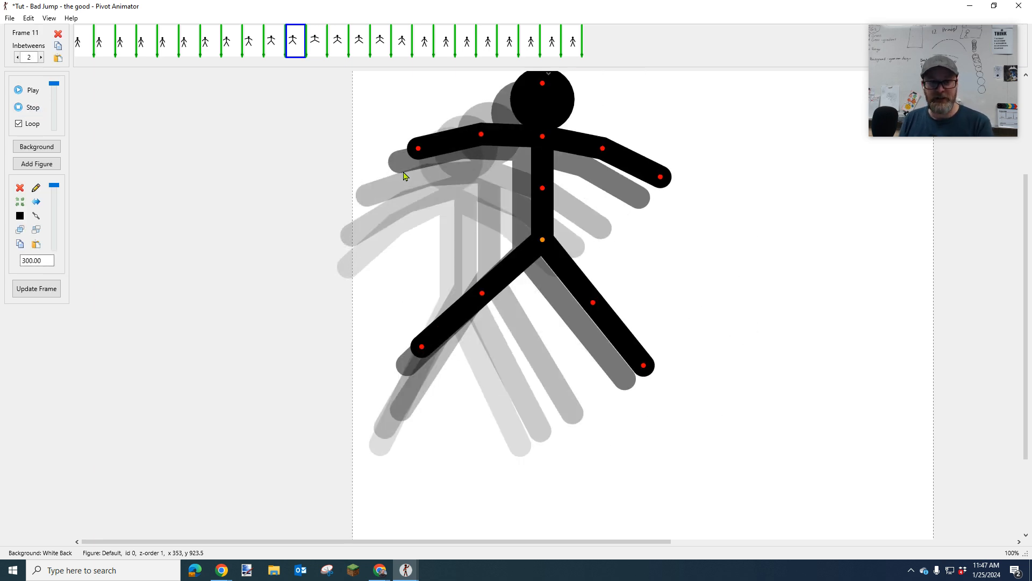
key("Right")
key("Right")
key("Right")
key("Right")
key("Right")
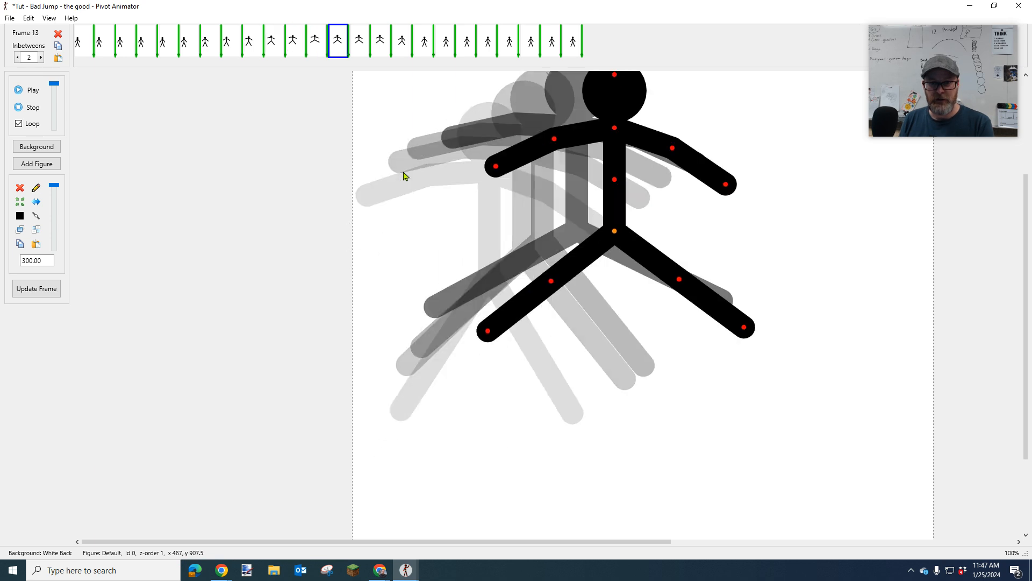
key("Right")
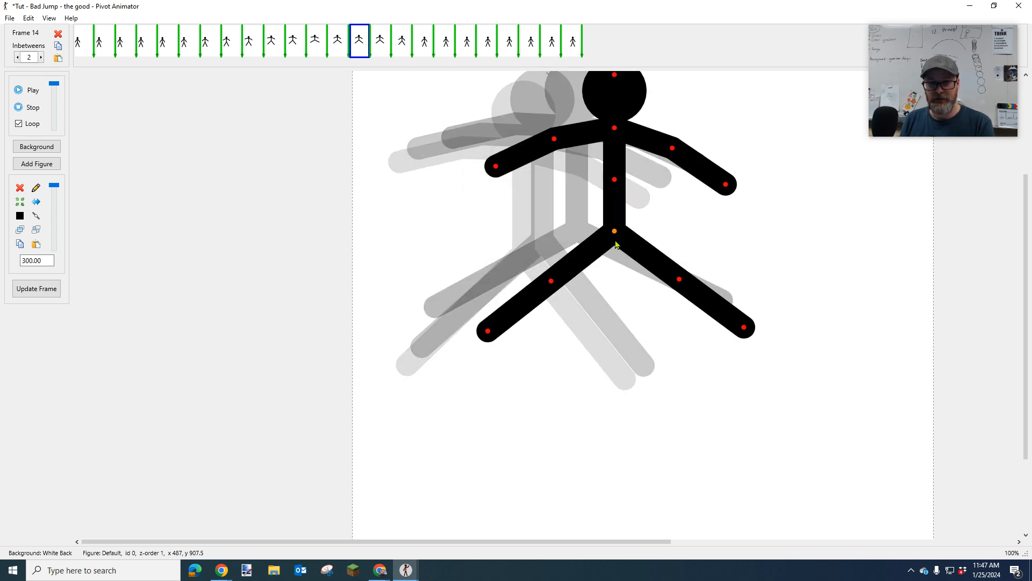
left_click(58, 33)
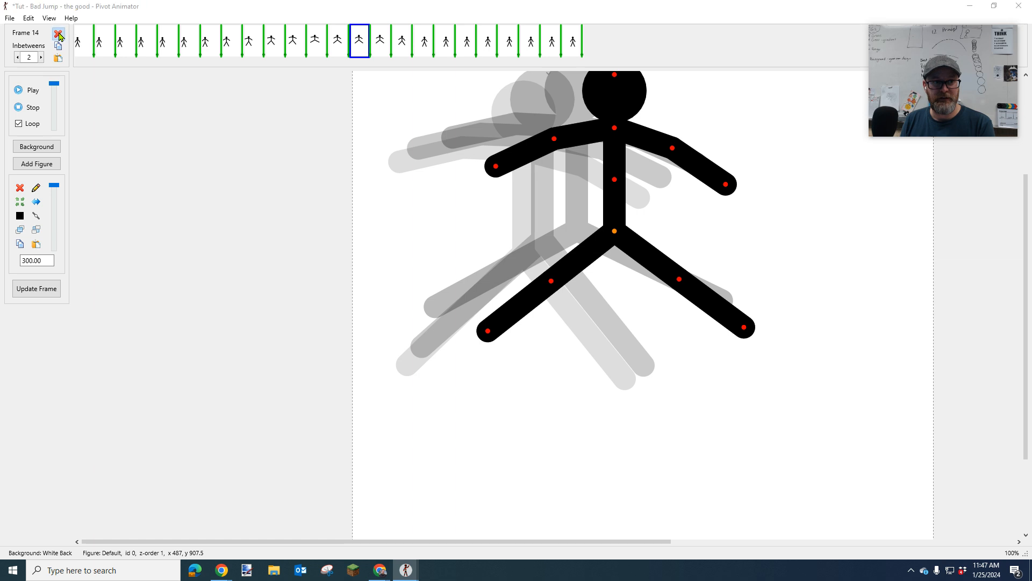
left_click(538, 307)
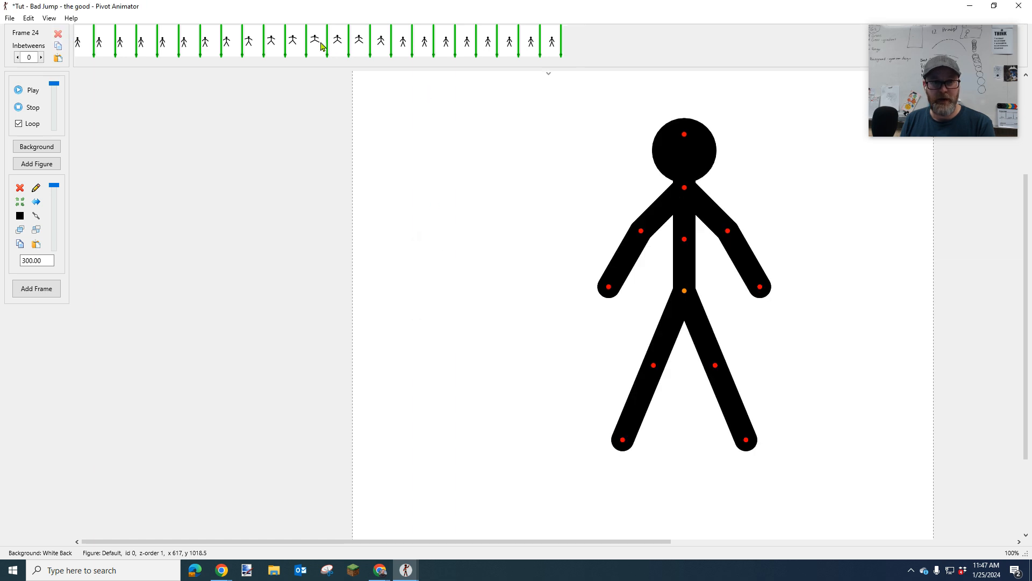
Compare neighbouring frames around the jump's peak and delete the remaining duplicate pose at frame 14
left_click(322, 46)
key("Right")
key("Left")
key("Left")
key("Left")
key("Right")
key("Right")
key("Right")
key("Right")
key("Right")
key("Left")
key("Left")
key("Left")
key("Right")
key("Right")
key("Left")
key("Right")
key("Left")
key("Right")
key("Left")
key("Right")
key("Left")
key("Right")
key("Left")
key("Right")
key("Left")
key("Right")
key("Left")
key("Right")
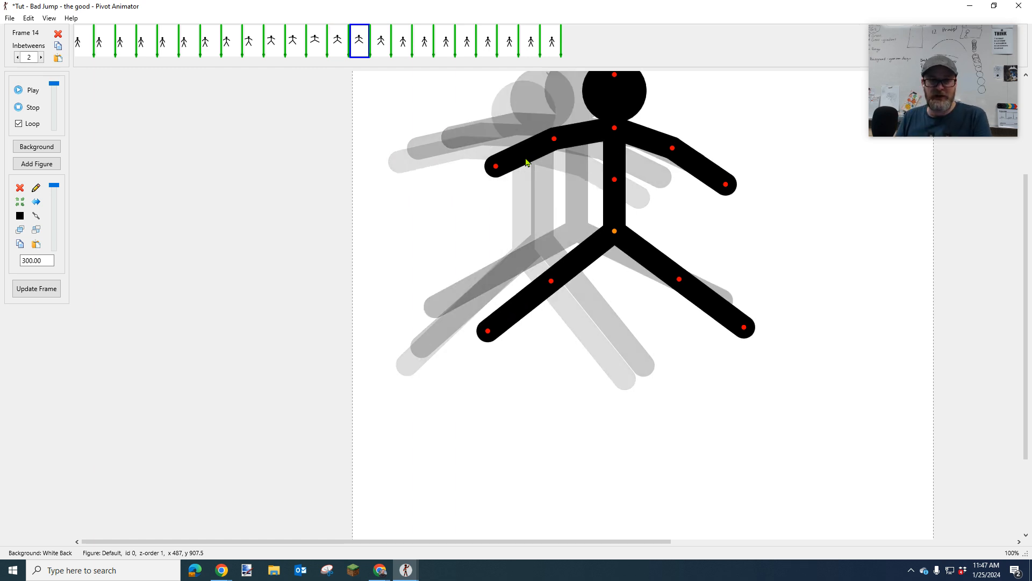
left_click(59, 33)
left_click(533, 307)
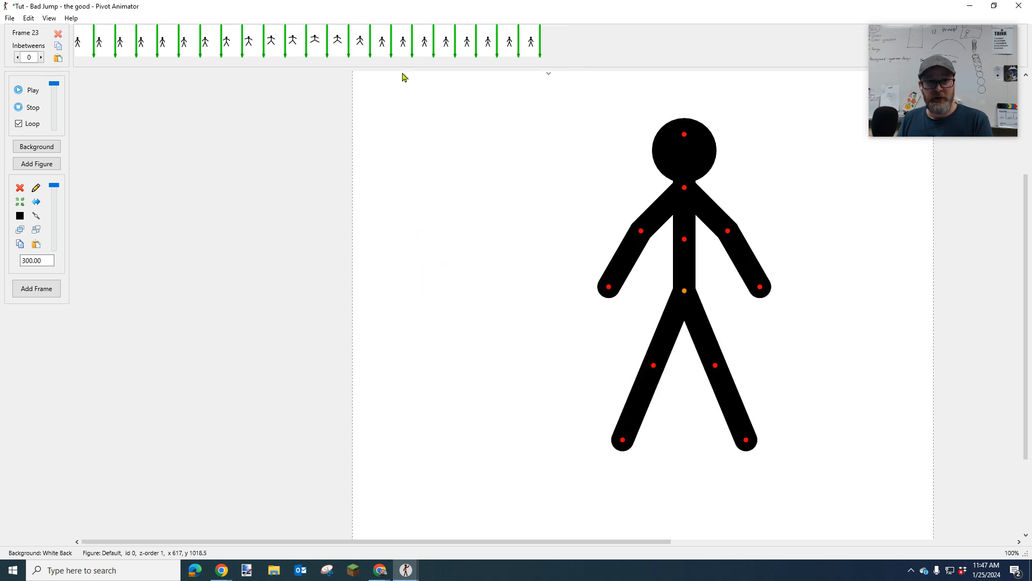
Step through the frames from the jump's peak to the landing to check the sequence of poses
left_click(352, 44)
key("Left")
key("Left")
key("Left")
key("Right")
key("Right")
key("Right")
key("Right")
key("Right")
key("Right")
key("Right")
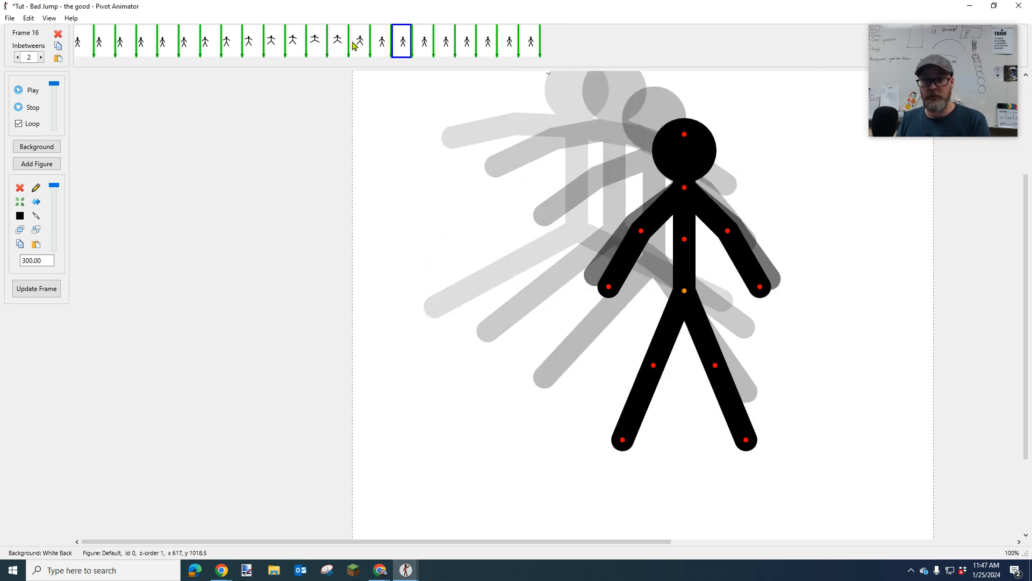
key("Right")
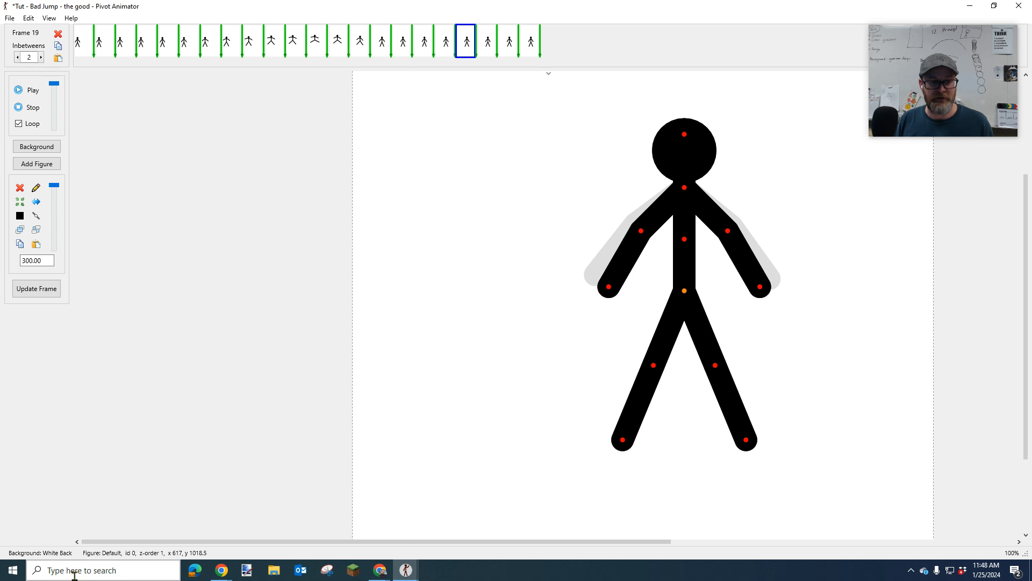
key("alt+Tab")
key("alt+Tab")
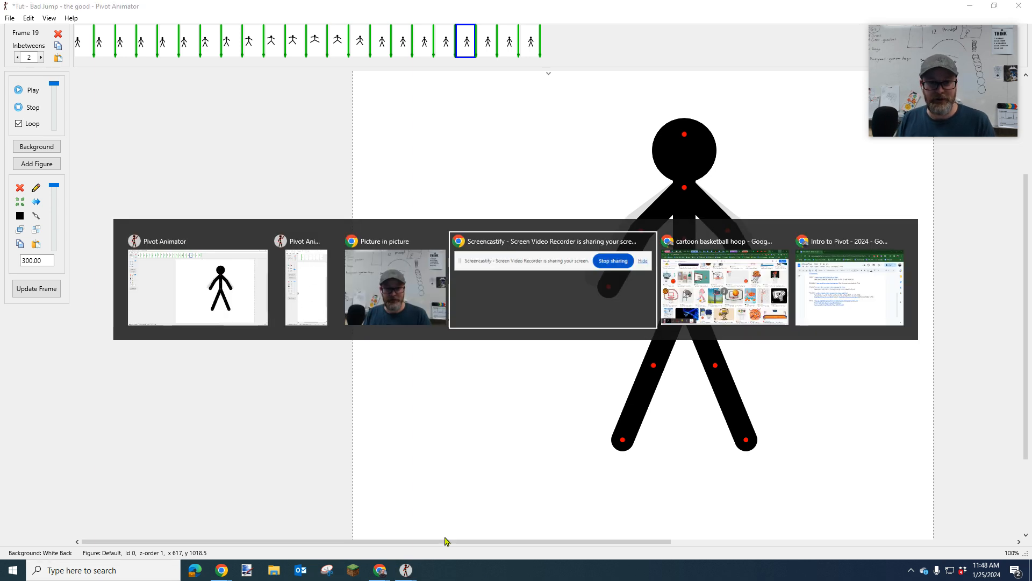